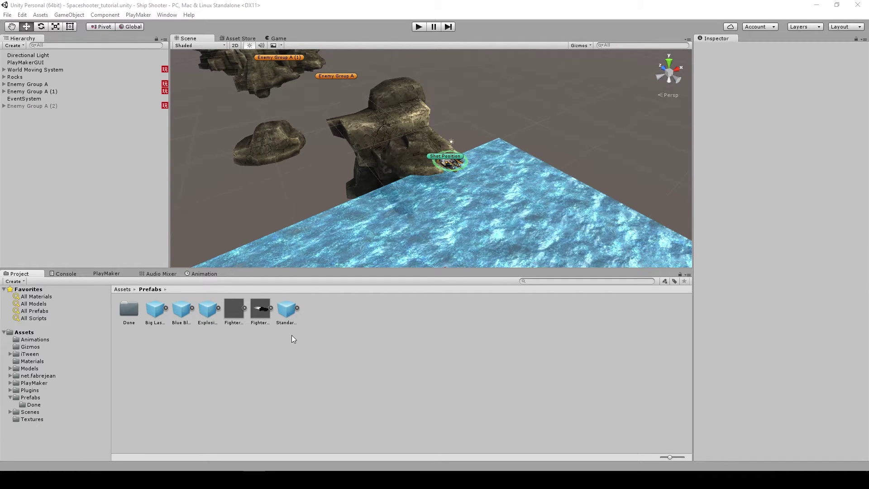
Inspect the Standard Blaster, Blue Blaster and Big Laser prefabs, including the Laser L particle system inside Blue Blaster
{"action": "left_click", "coordinate": [288, 310]}
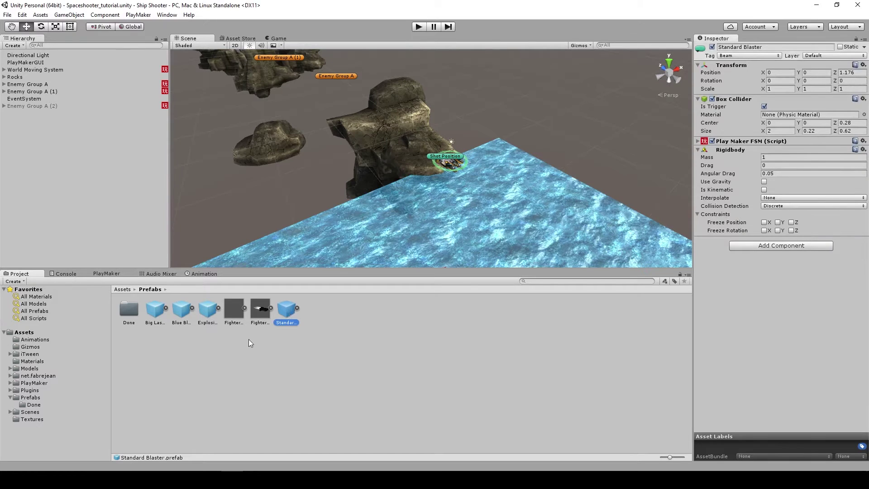
{"action": "left_click", "coordinate": [183, 311]}
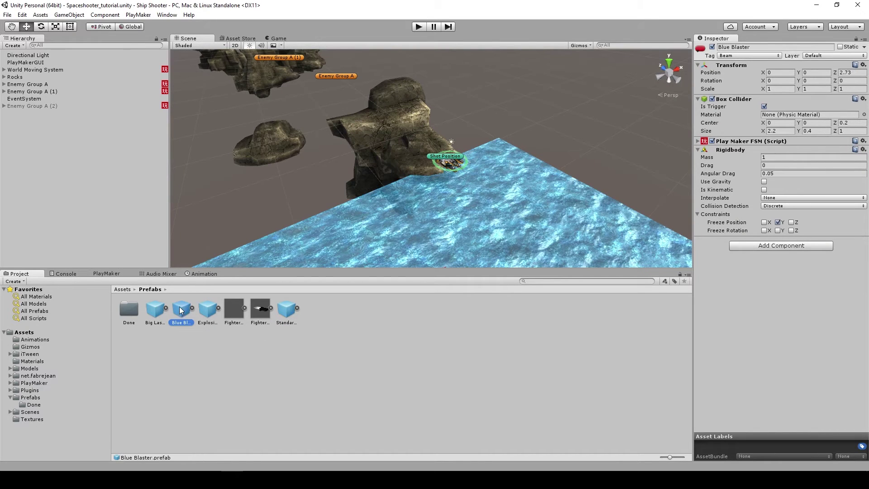
{"action": "left_click", "coordinate": [154, 311]}
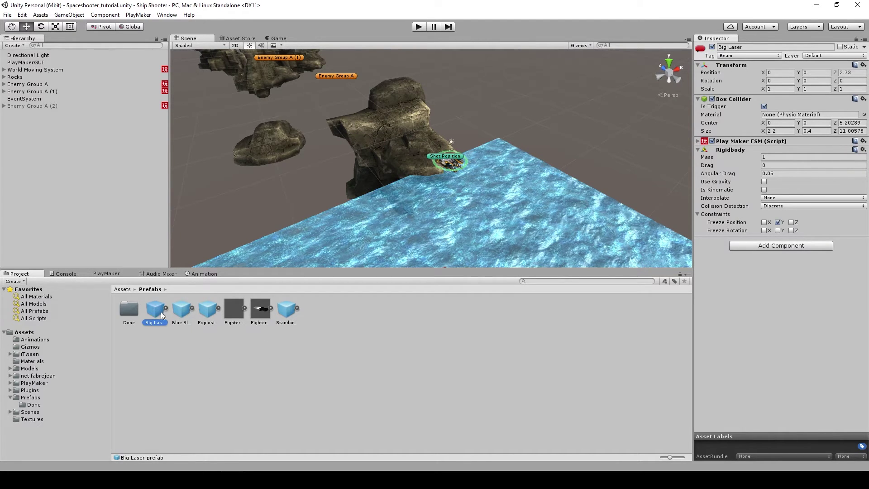
{"action": "left_click", "coordinate": [192, 308]}
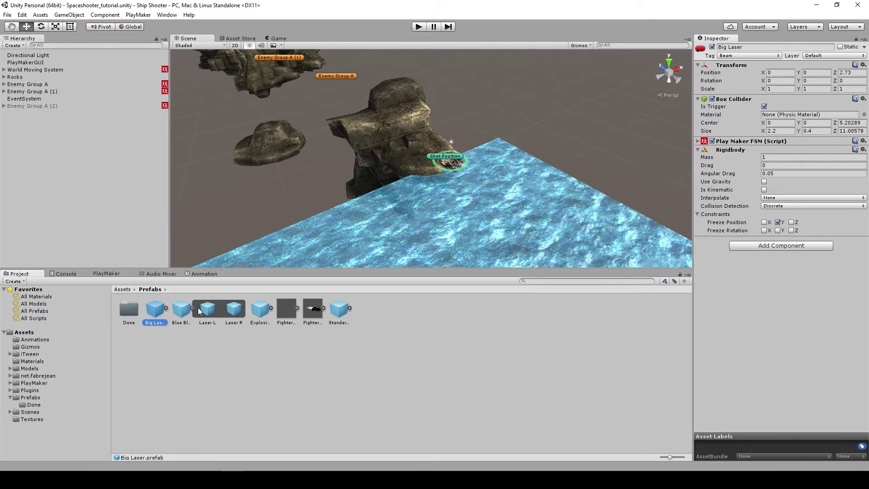
{"action": "left_click", "coordinate": [207, 309]}
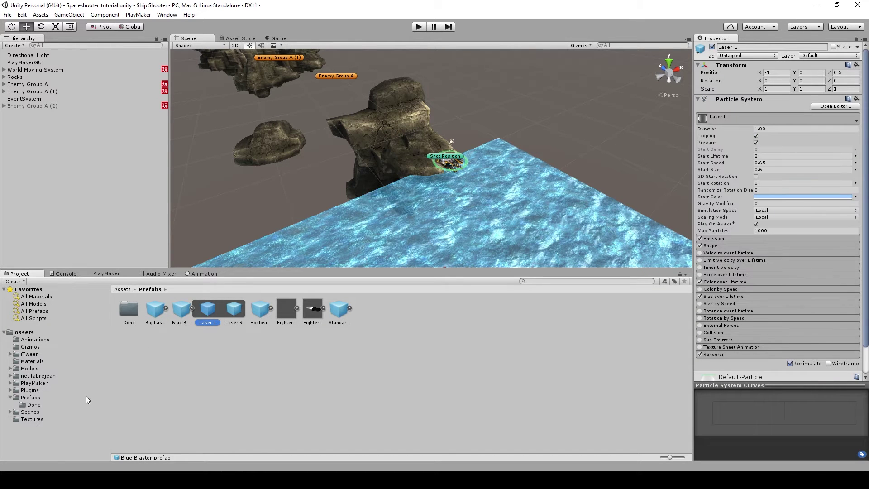
{"action": "left_click", "coordinate": [191, 308]}
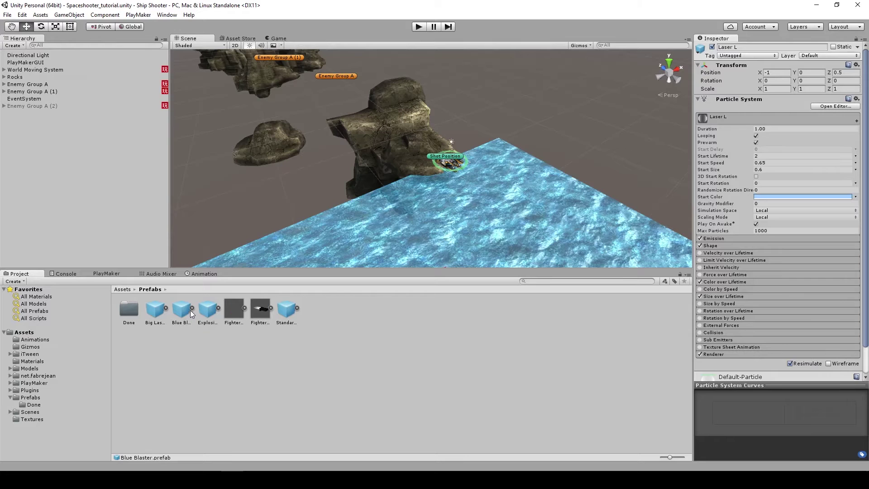
{"action": "left_click", "coordinate": [289, 309]}
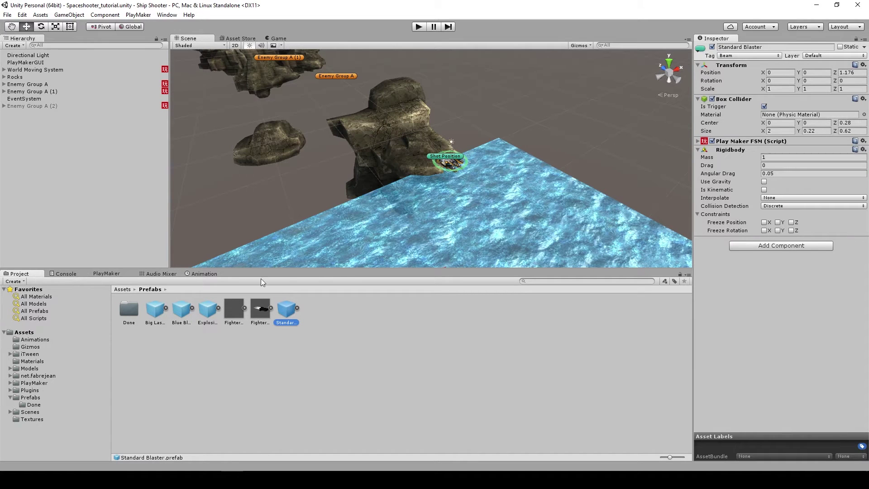
Show the Blue Blaster prefab's Blaster Move FSM in PlayMaker and examine its Damage Power variable
{"action": "left_click", "coordinate": [108, 273]}
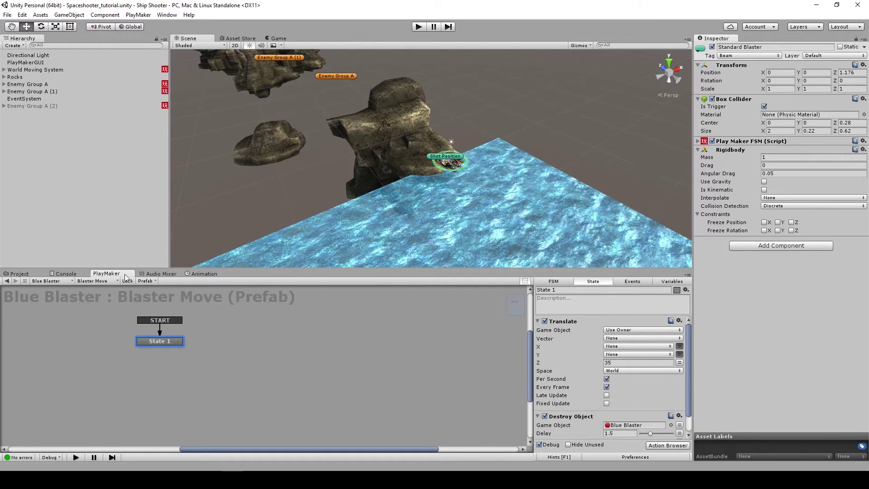
{"action": "left_click", "coordinate": [55, 281]}
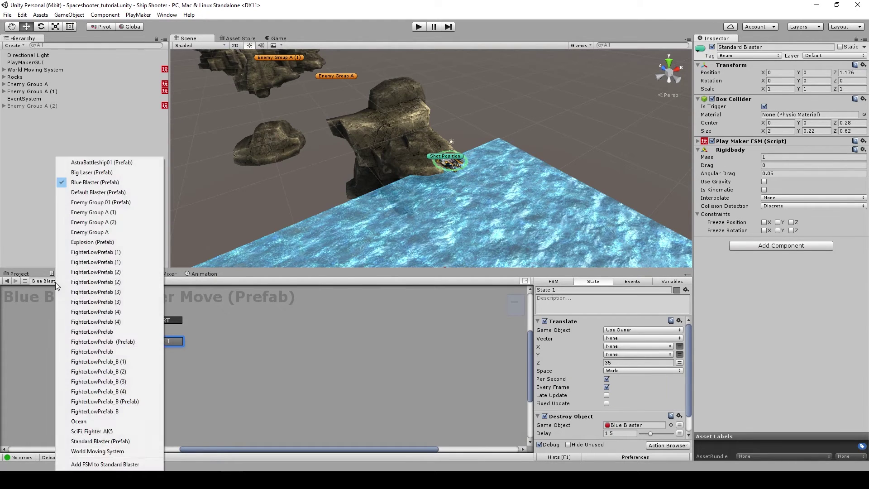
{"action": "left_click", "coordinate": [95, 182]}
{"action": "left_click_drag", "start_coordinate": [166, 348], "coordinate": [209, 364]}
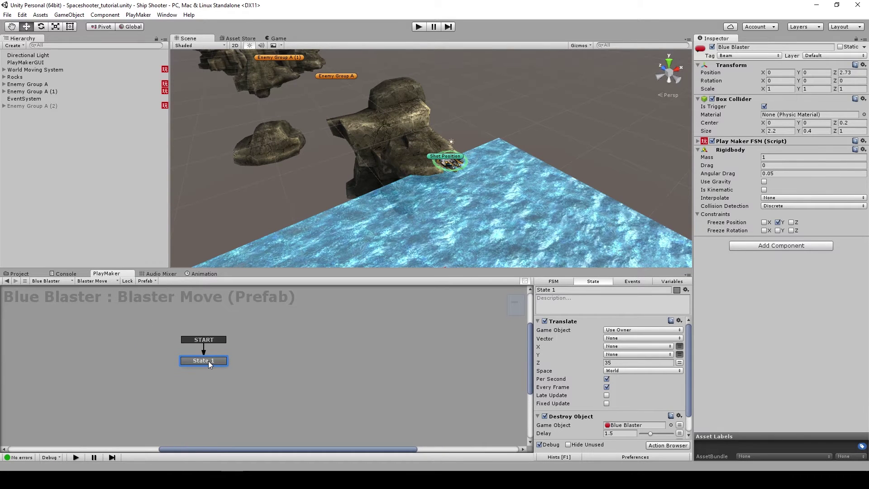
{"action": "left_click", "coordinate": [672, 282]}
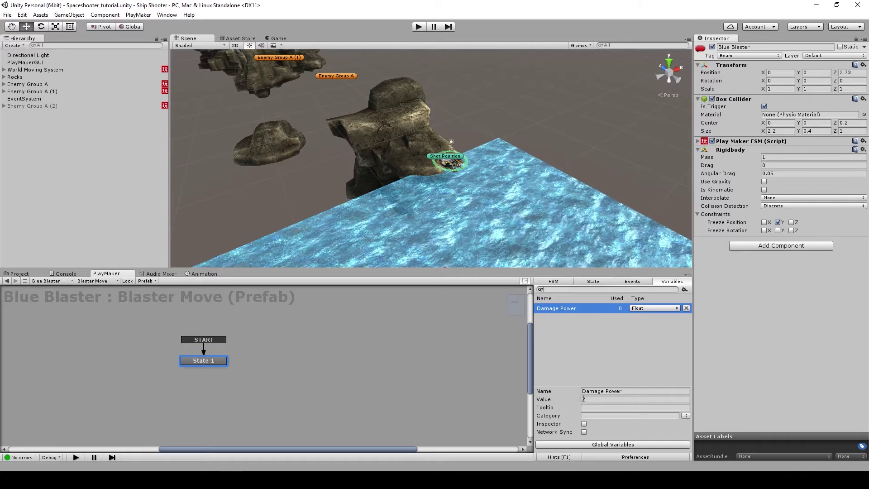
{"action": "left_click", "coordinate": [89, 280]}
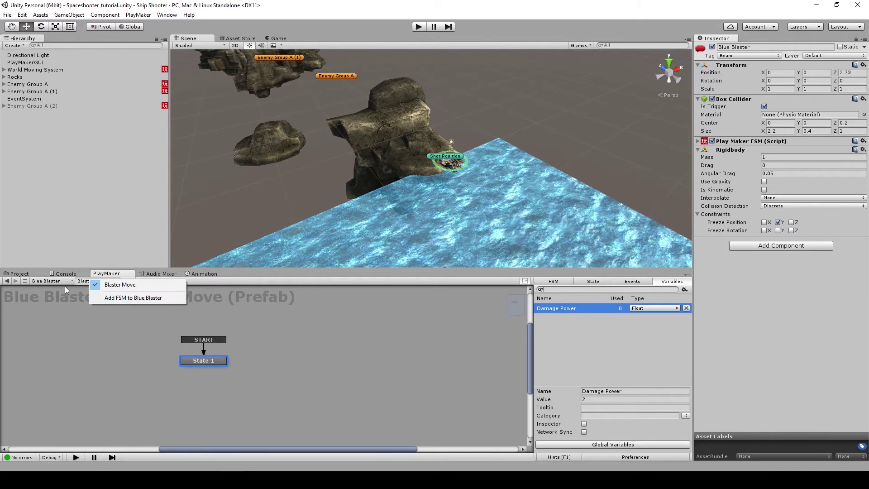
Compare the FSM variables of the Big Laser and Standard Blaster prefabs, checking for Damage Power
{"action": "left_click", "coordinate": [53, 281]}
{"action": "left_click", "coordinate": [53, 280]}
{"action": "left_click", "coordinate": [83, 172]}
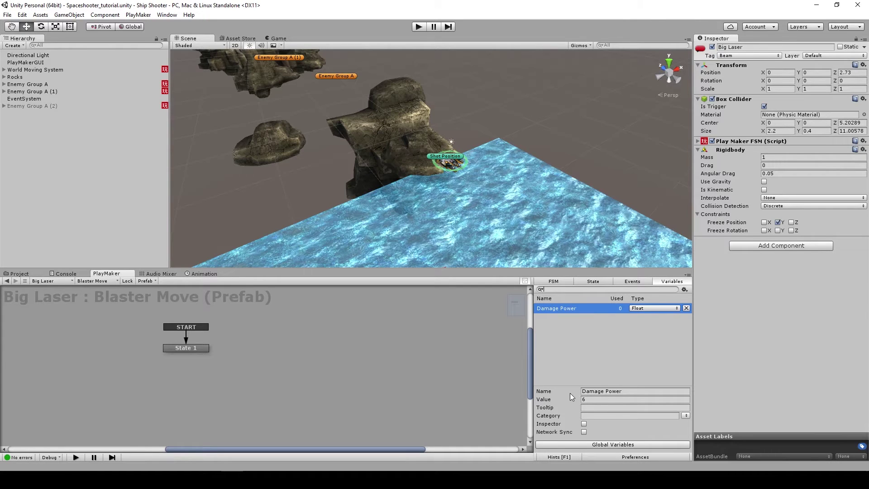
{"action": "left_click", "coordinate": [58, 280]}
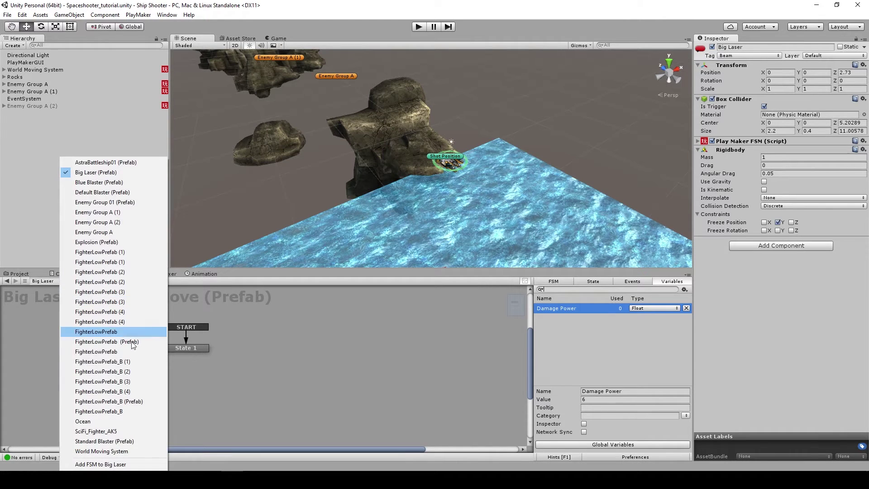
{"action": "left_click", "coordinate": [123, 441]}
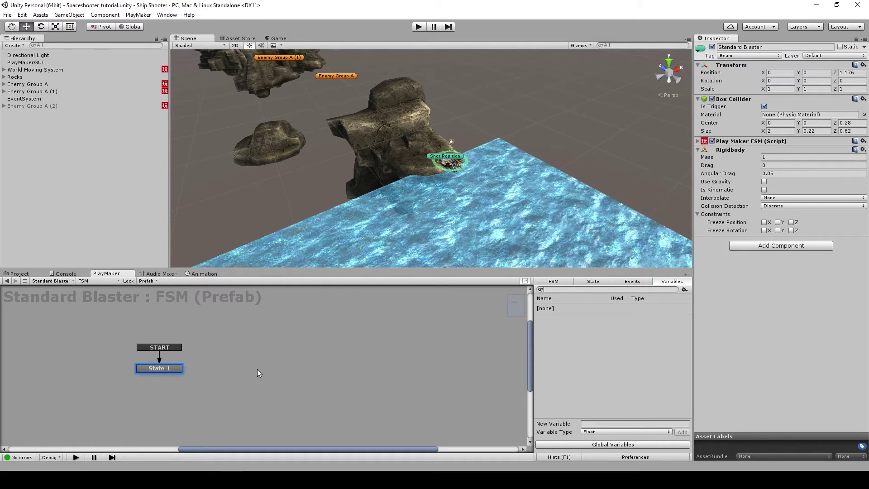
{"action": "left_click", "coordinate": [599, 423]}
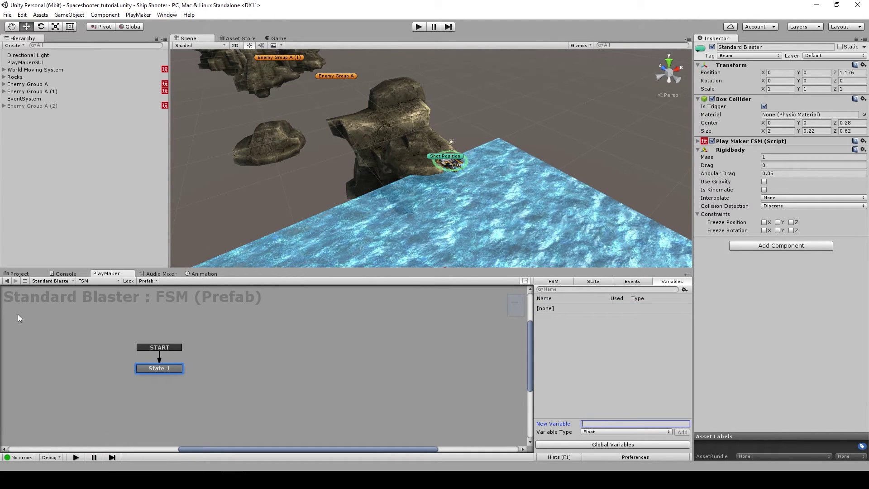
{"action": "left_click", "coordinate": [49, 281]}
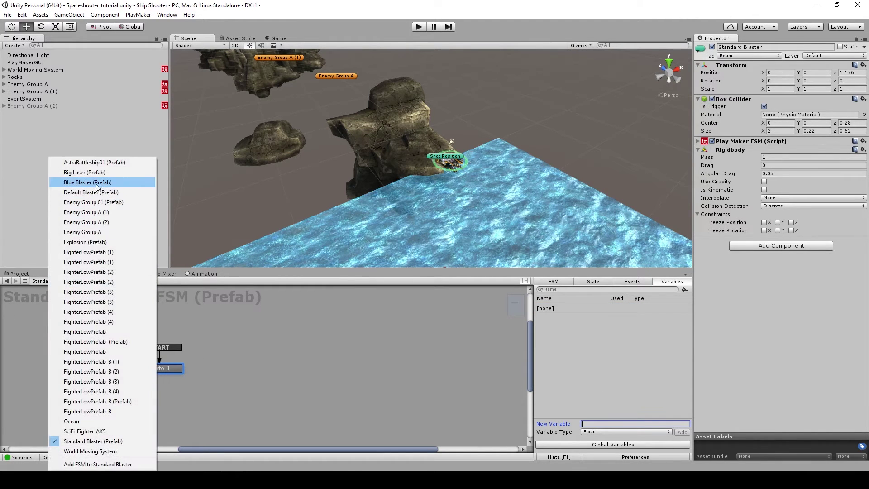
{"action": "left_click", "coordinate": [100, 173]}
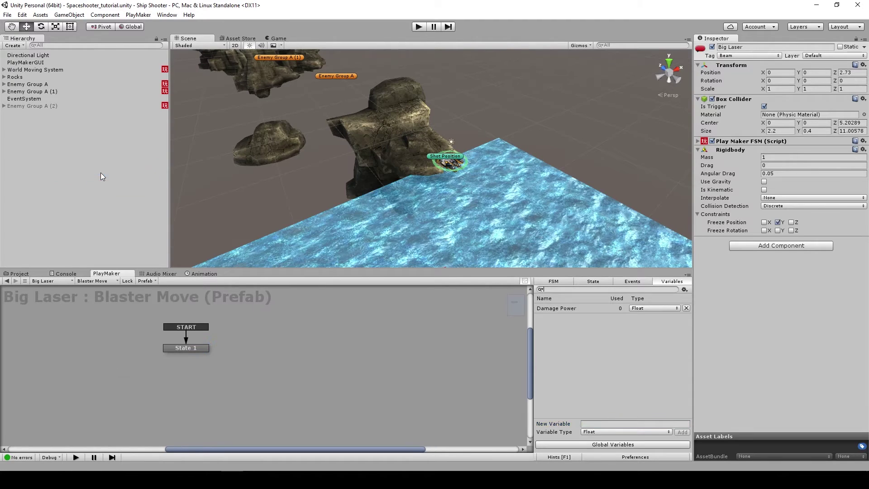
Add a Float variable named Damage Power with a value of 1 to the Standard Blaster prefab's FSM
{"action": "left_click", "coordinate": [56, 282]}
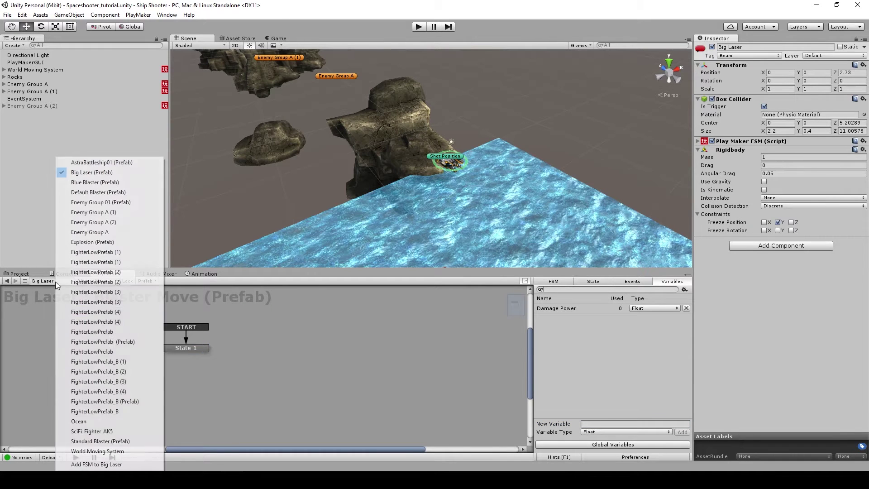
{"action": "left_click", "coordinate": [100, 441]}
{"action": "left_click", "coordinate": [600, 424]}
{"action": "type", "text": "Dama"}
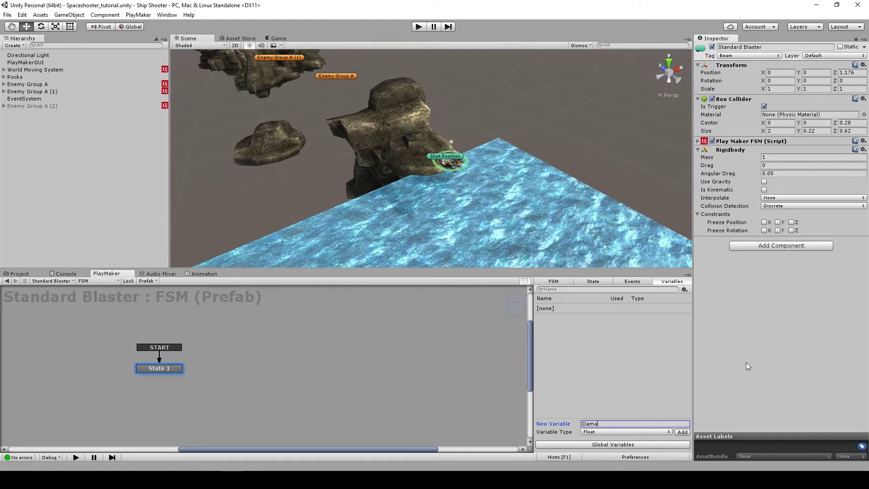
{"action": "type", "text": "ge Power"}
{"action": "key", "text": "Return"}
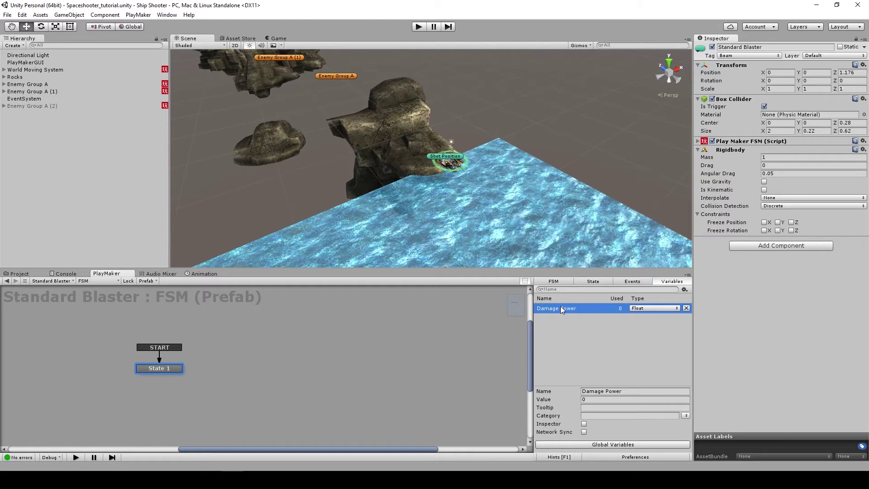
{"action": "left_click", "coordinate": [598, 399]}
{"action": "left_click_drag", "start_coordinate": [343, 159], "coordinate": [276, 196], "text": "alt"}
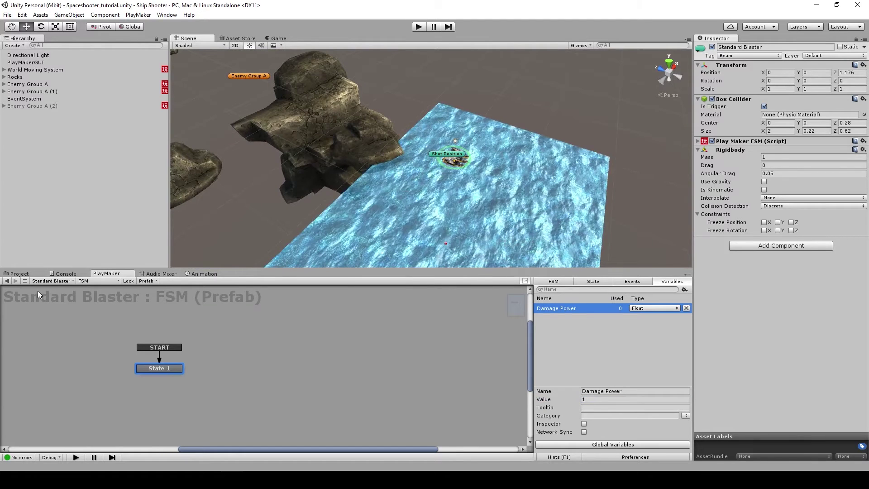
Open State 2 of the AK5 Fire FSM on SciFi_Fighter_AK5 to show its actions
{"action": "left_click", "coordinate": [58, 281]}
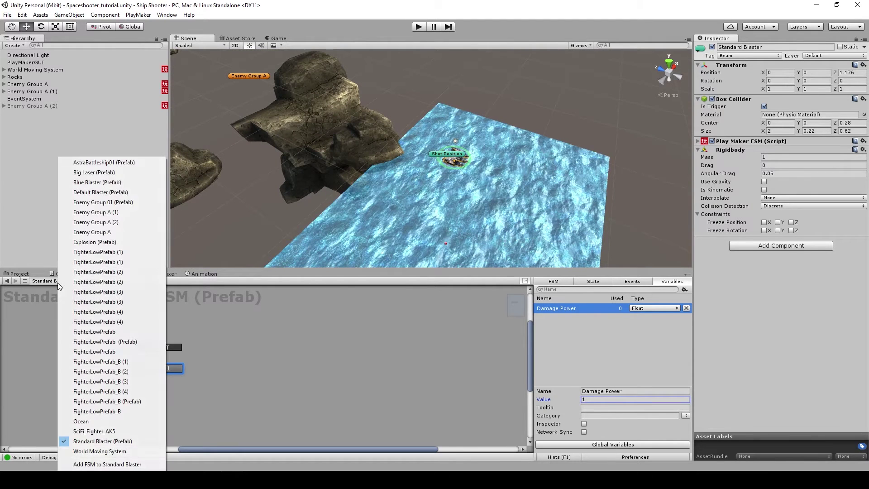
{"action": "left_click", "coordinate": [135, 430]}
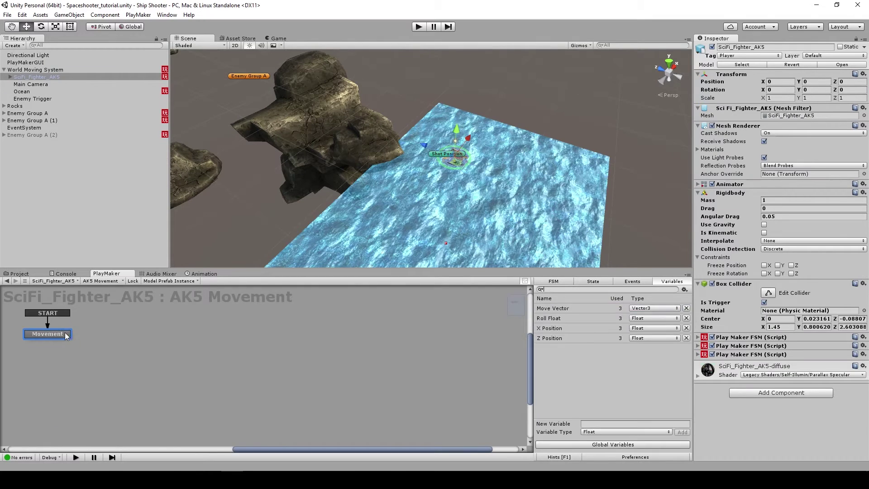
{"action": "left_click", "coordinate": [66, 336]}
{"action": "left_click", "coordinate": [105, 280]}
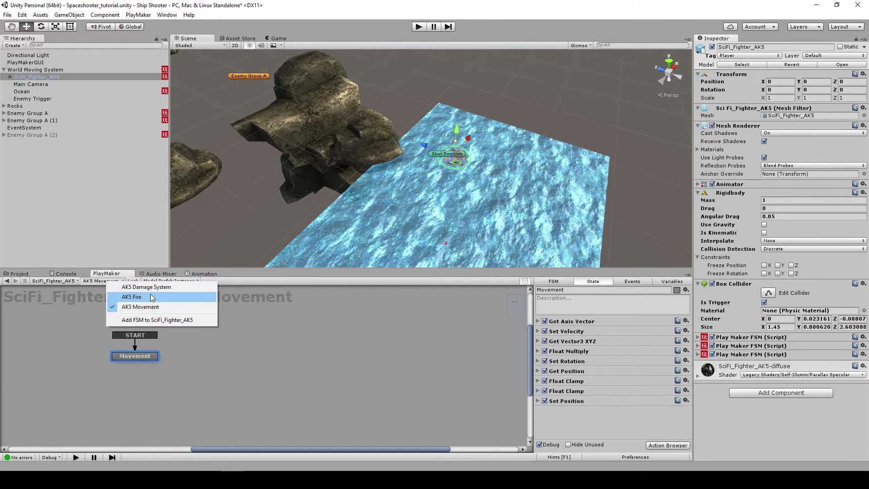
{"action": "left_click", "coordinate": [152, 297]}
{"action": "left_click", "coordinate": [629, 282]}
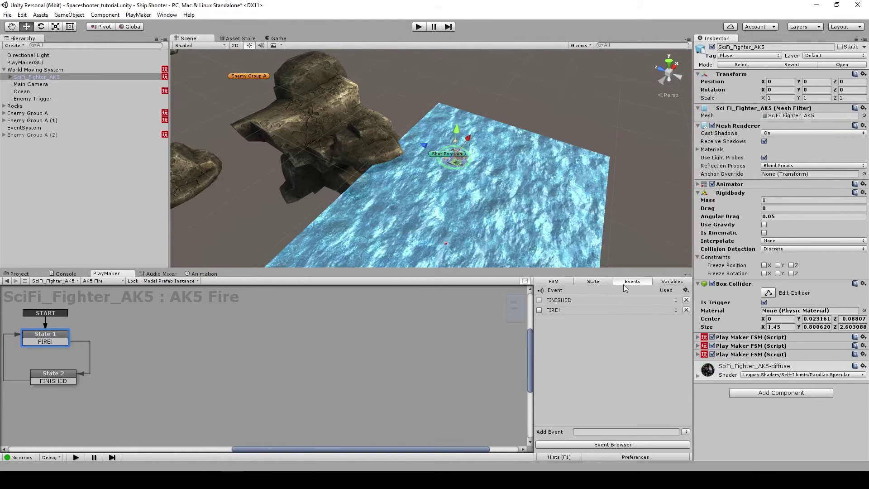
{"action": "left_click", "coordinate": [563, 284]}
{"action": "left_click", "coordinate": [58, 375]}
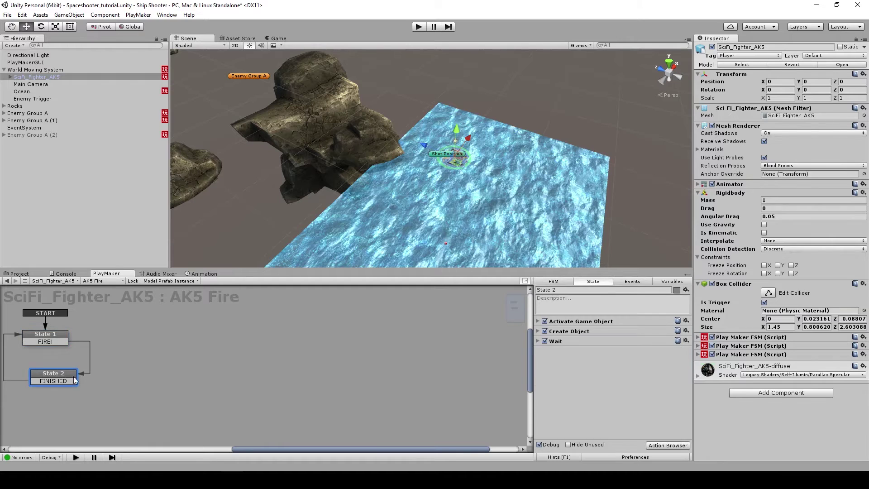
{"action": "middle_click_drag", "start_coordinate": [76, 380], "coordinate": [395, 376]}
Set the Game Object of State 2's Create Object action to the Blue Blaster prefab
{"action": "left_click", "coordinate": [539, 321]}
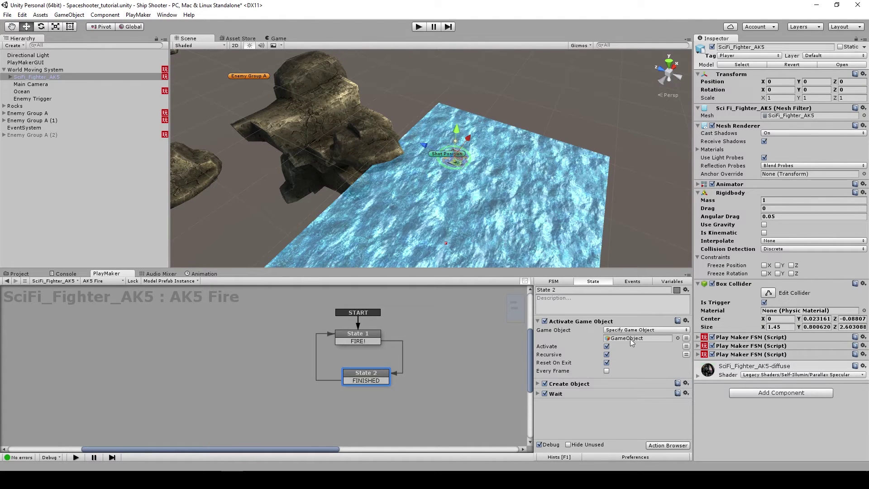
{"action": "left_click", "coordinate": [538, 321]}
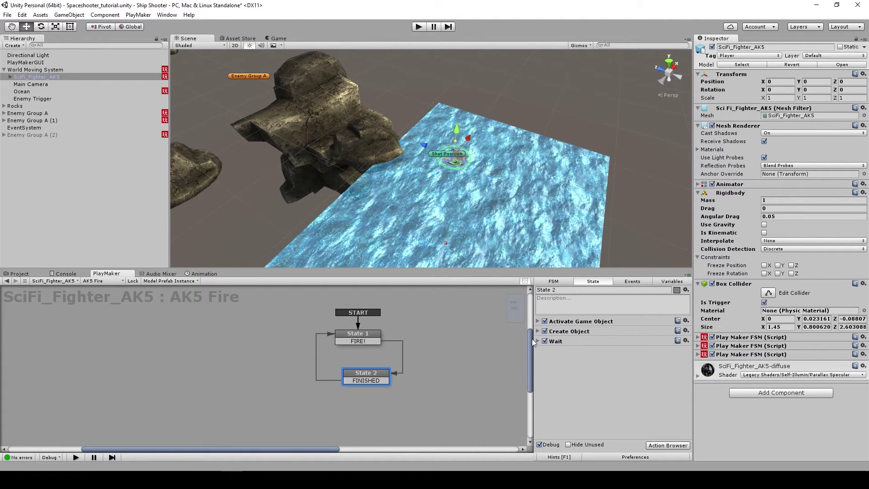
{"action": "left_click", "coordinate": [538, 331]}
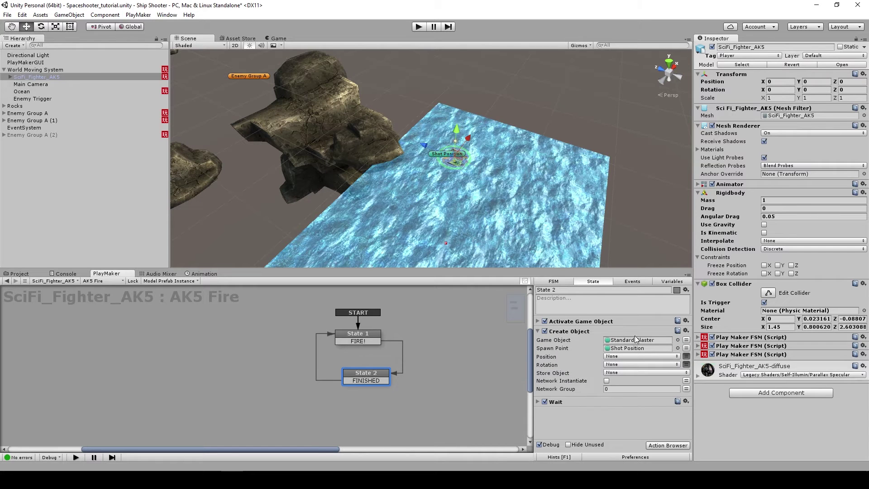
{"action": "left_click", "coordinate": [677, 339]}
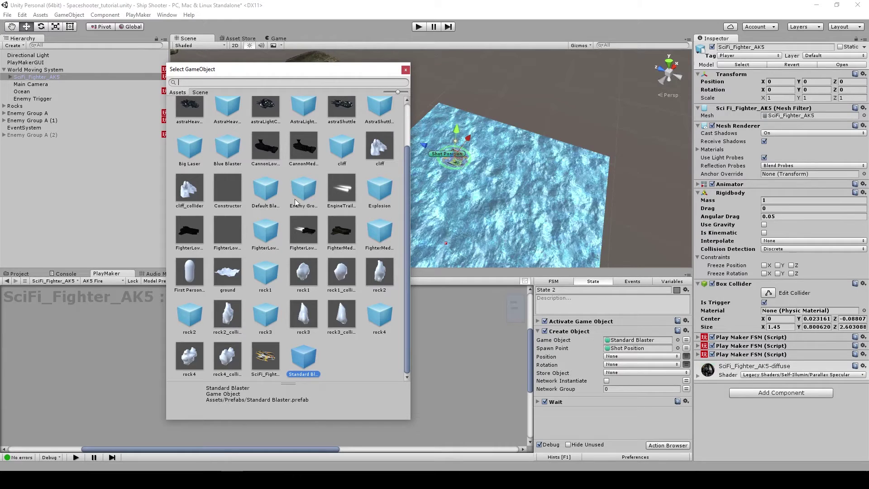
{"action": "double_click", "coordinate": [227, 156]}
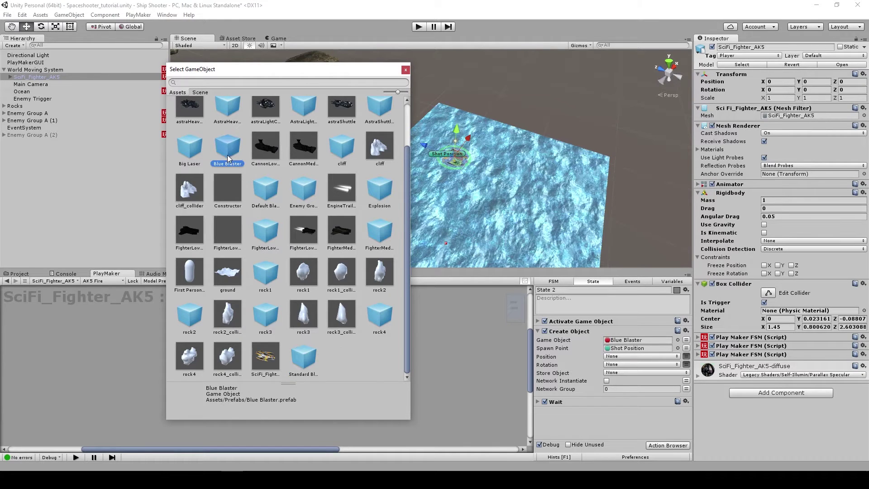
Play-test the game by flying the fighter around and firing the Blue Blaster repeatedly, and stop play mode
{"action": "left_click", "coordinate": [419, 27]}
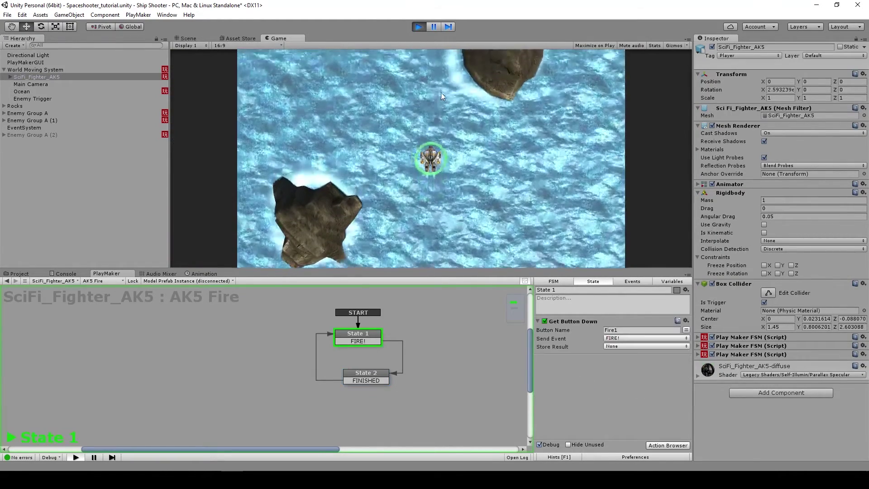
{"action": "key", "text": "Down"}
{"action": "left_click", "coordinate": [441, 92]}
{"action": "key", "text": "Right"}
{"action": "left_click", "coordinate": [440, 93]}
{"action": "left_click", "coordinate": [440, 93]}
{"action": "key", "text": "Left"}
{"action": "left_click", "coordinate": [440, 92]}
{"action": "key", "text": "Down"}
{"action": "left_click", "coordinate": [440, 92]}
{"action": "key", "text": "Right"}
{"action": "left_click", "coordinate": [441, 93]}
{"action": "left_click", "coordinate": [440, 92]}
{"action": "left_click", "coordinate": [440, 92]}
{"action": "key", "text": "Down"}
{"action": "key", "text": "Right"}
{"action": "left_click", "coordinate": [441, 92]}
{"action": "left_click", "coordinate": [441, 92]}
{"action": "key", "text": "Left"}
{"action": "left_click", "coordinate": [441, 92]}
{"action": "left_click", "coordinate": [440, 92]}
{"action": "left_click", "coordinate": [440, 92]}
{"action": "key", "text": "Left"}
{"action": "left_click", "coordinate": [440, 92]}
{"action": "key", "text": "Right"}
{"action": "left_click", "coordinate": [440, 92]}
{"action": "left_click", "coordinate": [441, 93]}
{"action": "left_click", "coordinate": [482, 116]}
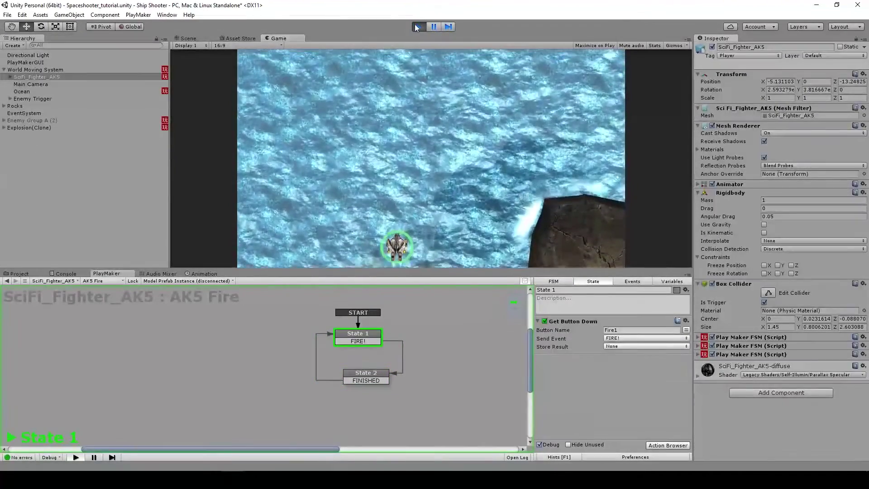
{"action": "key", "text": "ctrl+p"}
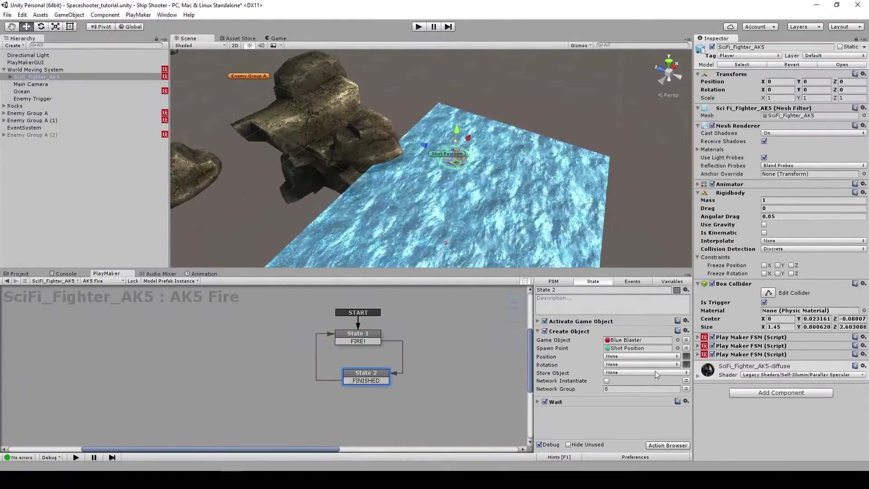
Set the Game Object of State 2's Create Object action to the Big Laser prefab
{"action": "left_click", "coordinate": [677, 340]}
{"action": "scroll", "coordinate": [229, 187], "scroll_direction": "up", "scroll_amount": 3}
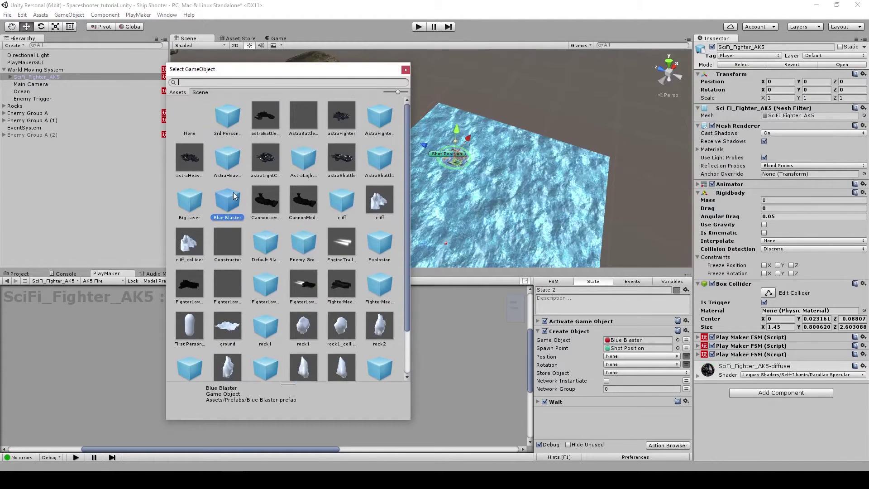
{"action": "double_click", "coordinate": [193, 203]}
Play-test the Big Laser by firing it repeatedly while steering the fighter sideways, and stop play mode
{"action": "left_click", "coordinate": [419, 27]}
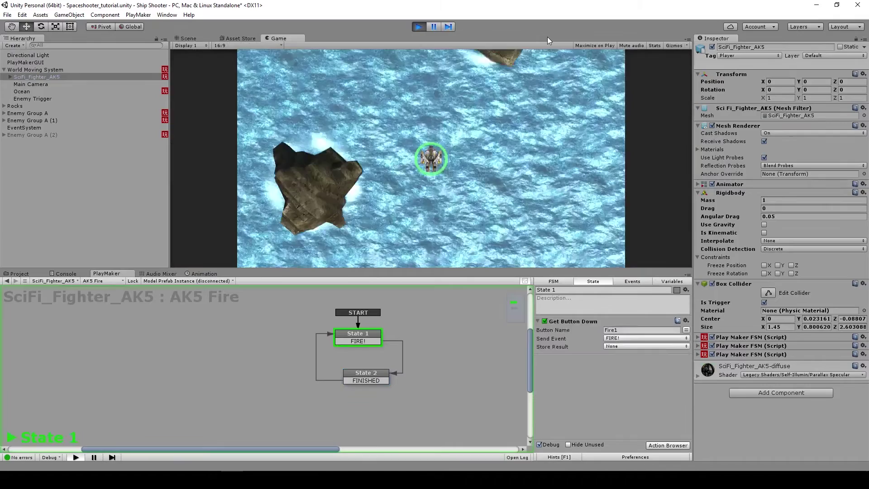
{"action": "key", "text": "ctrl"}
{"action": "key", "text": "ctrl"}
{"action": "key", "text": "Left"}
{"action": "key", "text": "ctrl"}
{"action": "key", "text": "Right"}
{"action": "key", "text": "ctrl"}
{"action": "key", "text": "ctrl"}
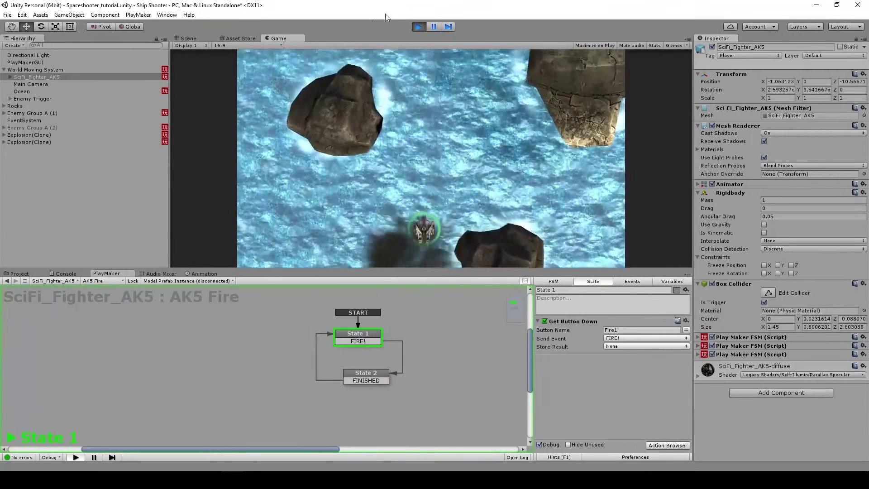
{"action": "left_click", "coordinate": [419, 26]}
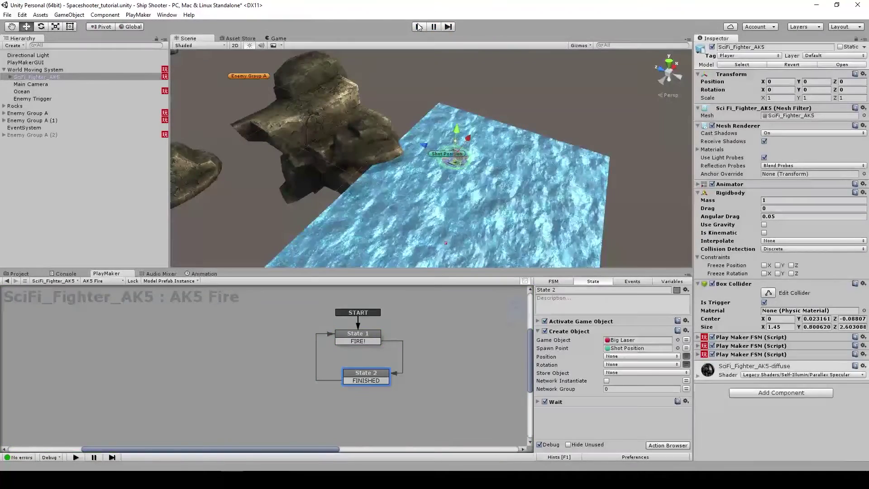
Set the Game Object of State 2's Create Object action to the Standard Blaster prefab
{"action": "left_click", "coordinate": [677, 340]}
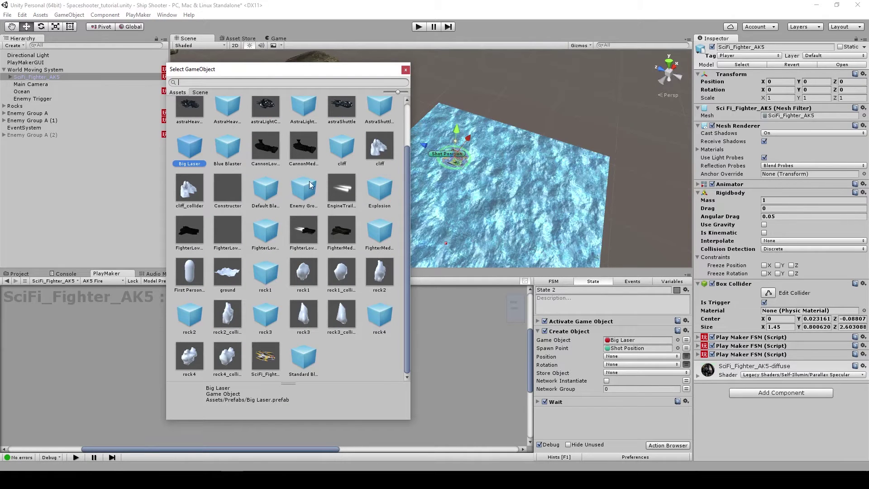
{"action": "scroll", "coordinate": [327, 209], "scroll_direction": "up", "scroll_amount": 3}
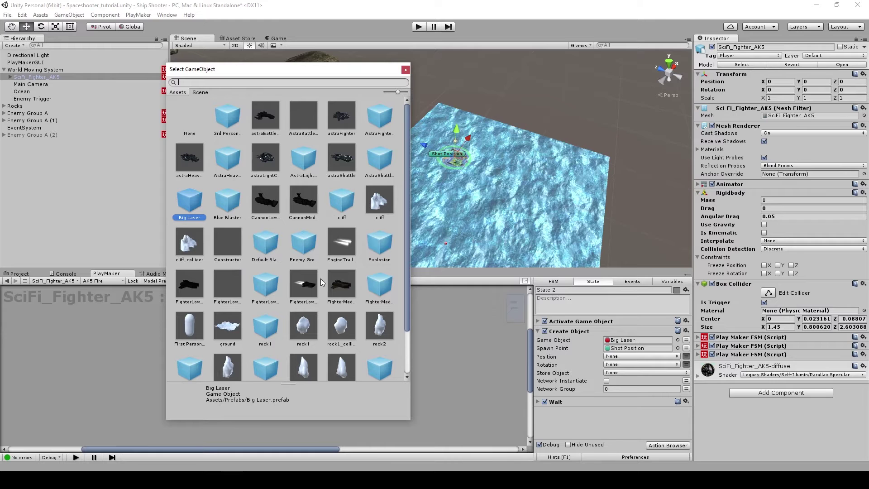
{"action": "scroll", "coordinate": [311, 270], "scroll_direction": "down", "scroll_amount": 3}
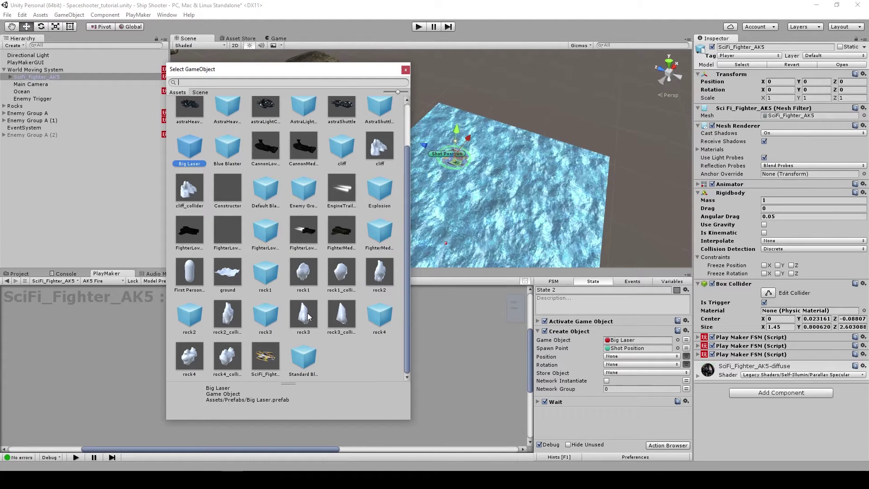
{"action": "double_click", "coordinate": [313, 361]}
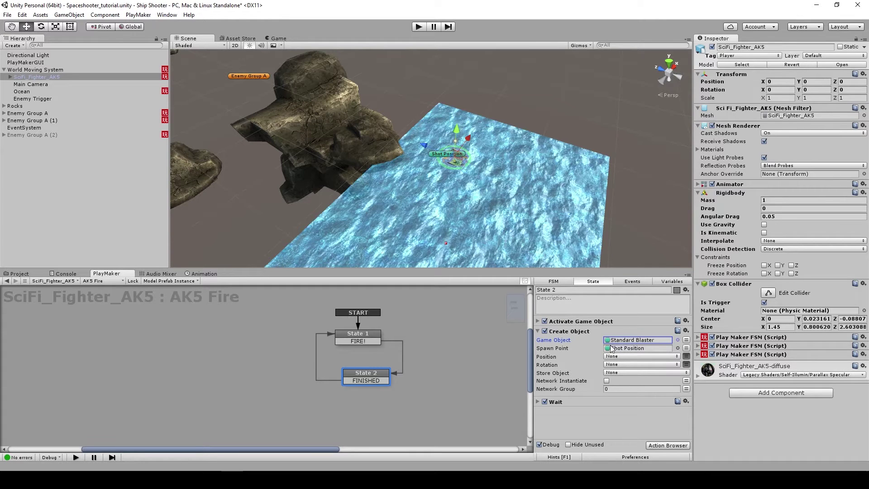
Create a new 3D Sphere object at the root of the scene with no parent
{"action": "left_click_drag", "start_coordinate": [461, 160], "coordinate": [159, 188], "text": "alt"}
{"action": "left_click", "coordinate": [59, 189]}
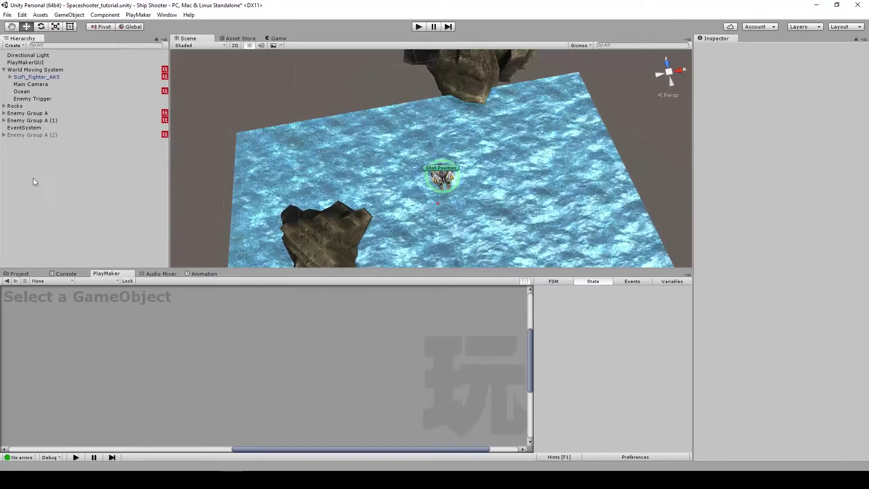
{"action": "right_click", "coordinate": [42, 188]}
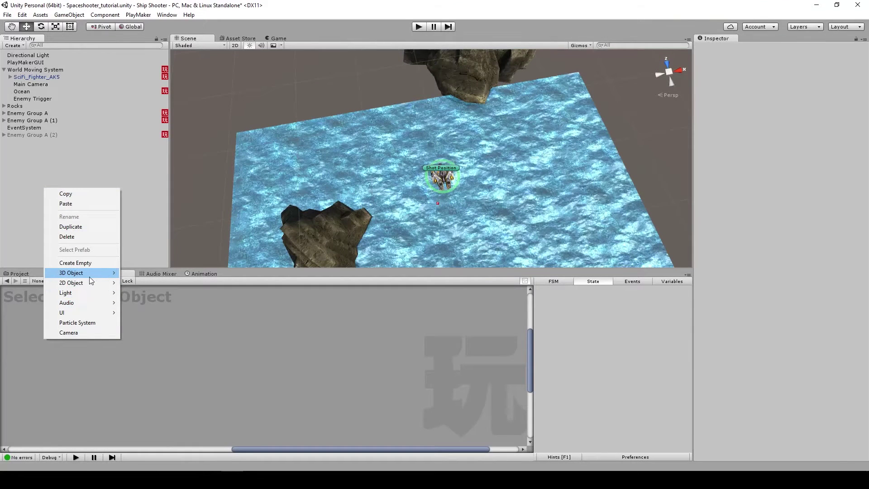
{"action": "mouse_move", "coordinate": [112, 276]}
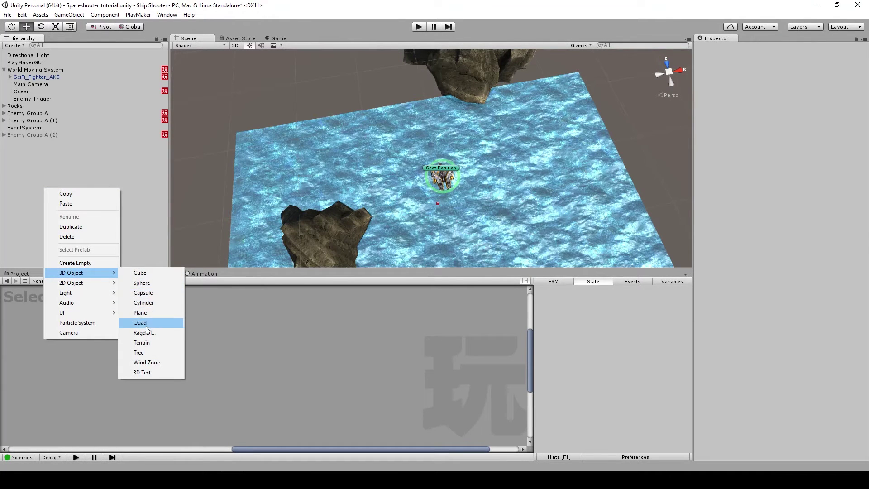
{"action": "left_click", "coordinate": [141, 283]}
Set the sphere's Y position to 0, move it near the fighter to about X -4.17, Z 5.65, and check its placement in the game camera
{"action": "left_click_drag", "start_coordinate": [407, 190], "coordinate": [530, 175], "text": "alt"}
{"action": "left_click", "coordinate": [816, 73]}
{"action": "type", "text": "0"}
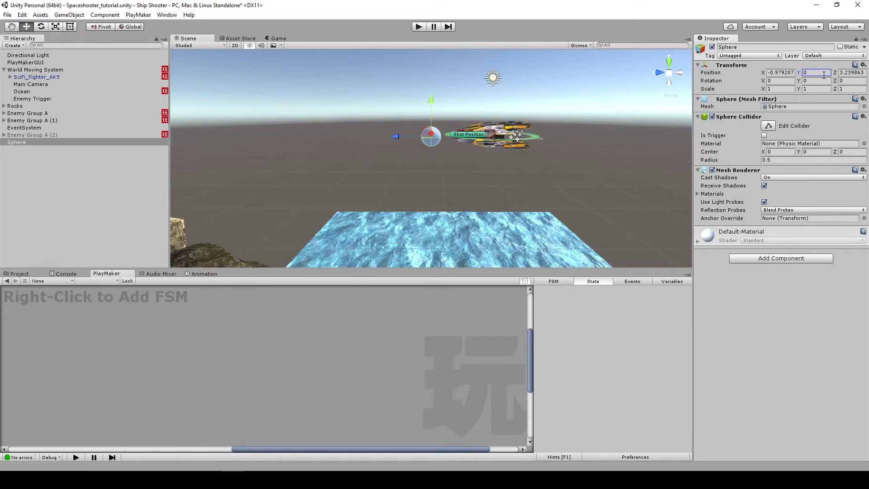
{"action": "scroll", "coordinate": [429, 163], "scroll_direction": "up", "scroll_amount": 2}
{"action": "left_click_drag", "start_coordinate": [516, 136], "coordinate": [362, 166], "text": "alt"}
{"action": "left_click_drag", "start_coordinate": [477, 119], "coordinate": [390, 116], "text": "alt"}
{"action": "scroll", "coordinate": [438, 174], "scroll_direction": "down", "scroll_amount": 3}
{"action": "left_click", "coordinate": [278, 38]}
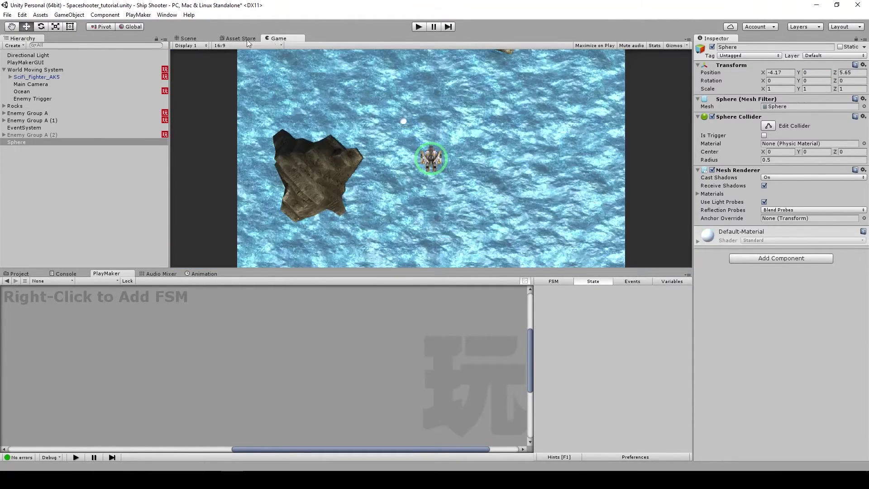
Make the sphere's collider a trigger and add a Particle System component to the sphere
{"action": "left_click", "coordinate": [193, 38]}
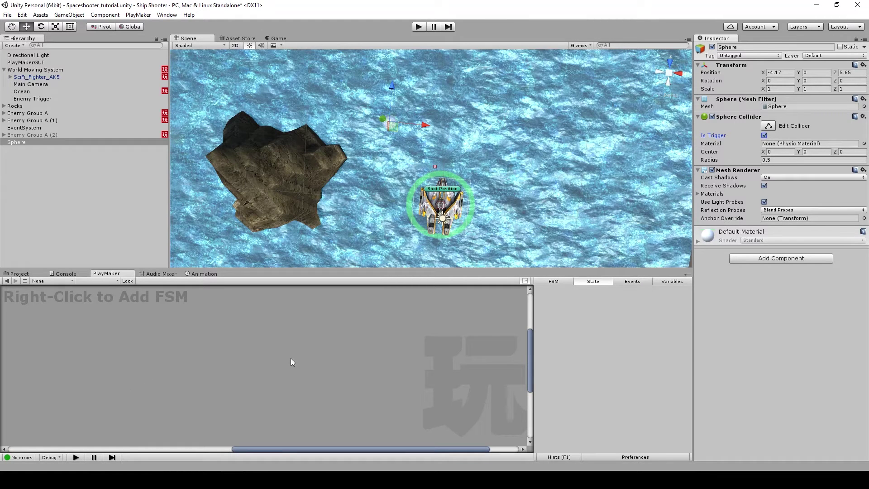
{"action": "left_click", "coordinate": [789, 260]}
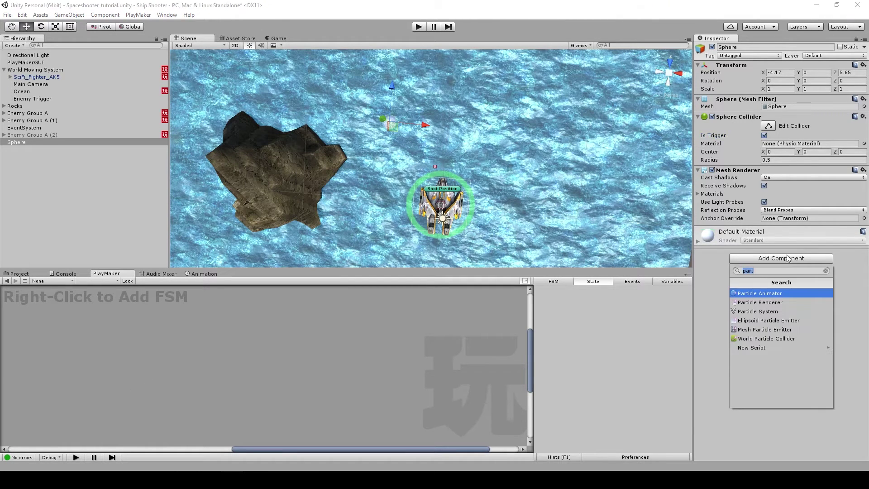
{"action": "left_click", "coordinate": [777, 312]}
Change the emission shape of the sphere's Particle System to Sphere
{"action": "left_click_drag", "start_coordinate": [280, 258], "coordinate": [391, 176], "text": "alt"}
{"action": "scroll", "coordinate": [391, 175], "scroll_direction": "up", "scroll_amount": 3}
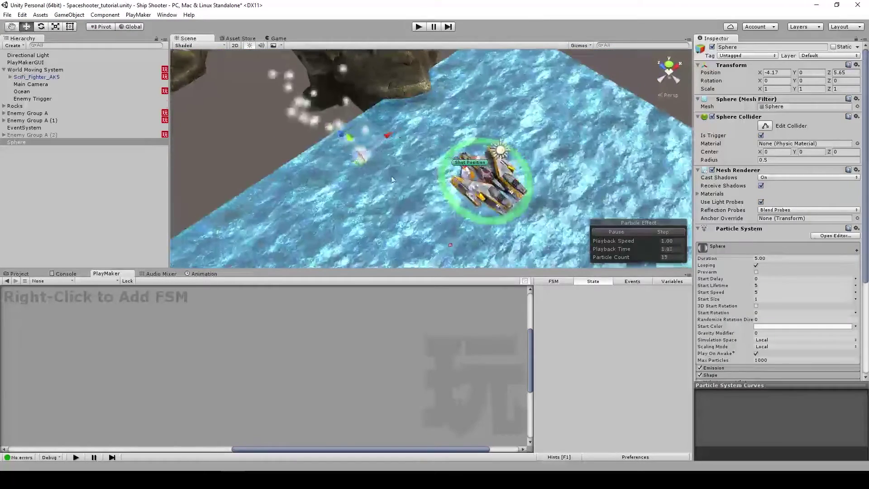
{"action": "middle_click_drag", "start_coordinate": [391, 175], "coordinate": [455, 176]}
{"action": "scroll", "coordinate": [455, 176], "scroll_direction": "up", "scroll_amount": 1}
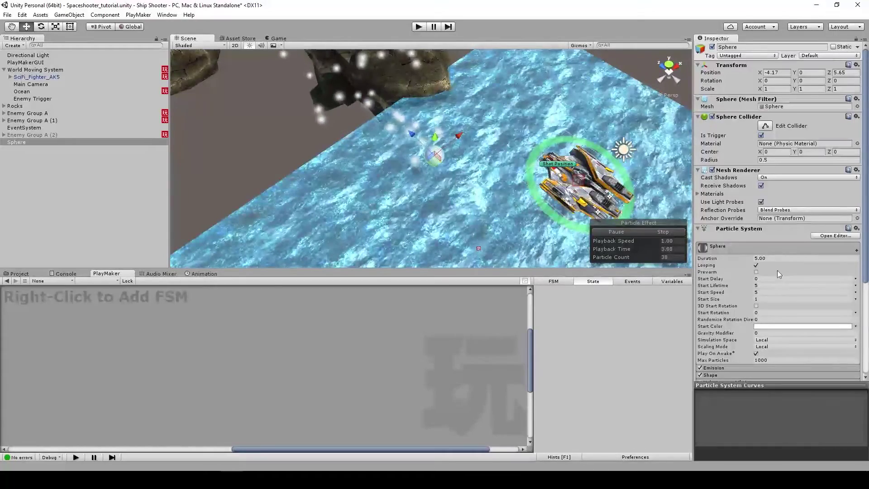
{"action": "scroll", "coordinate": [773, 285], "scroll_direction": "down", "scroll_amount": 5}
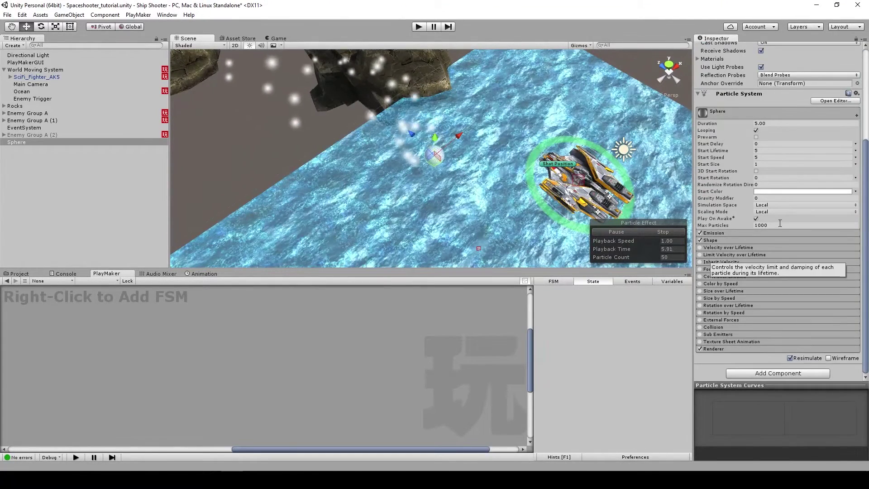
{"action": "left_click", "coordinate": [756, 240]}
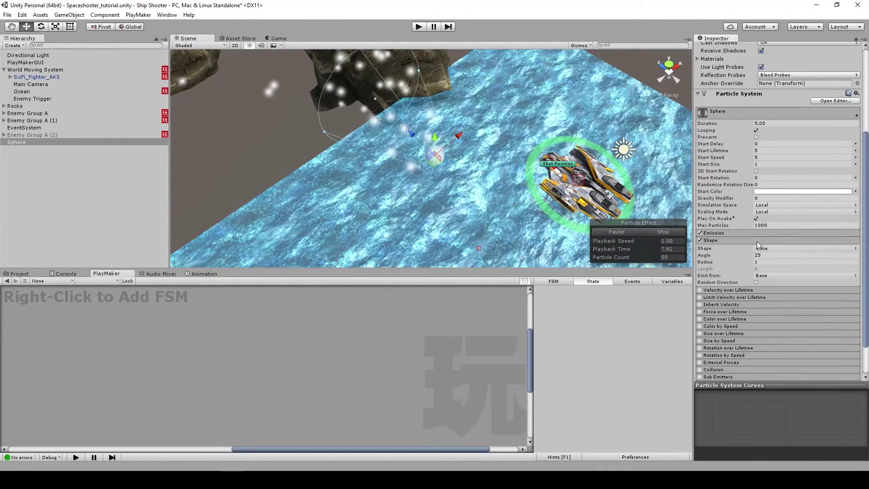
{"action": "left_click", "coordinate": [767, 248]}
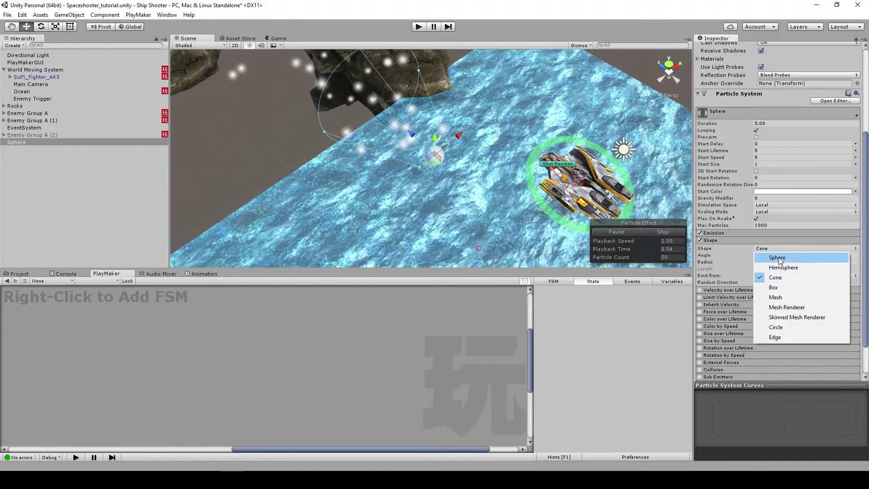
{"action": "left_click", "coordinate": [778, 255]}
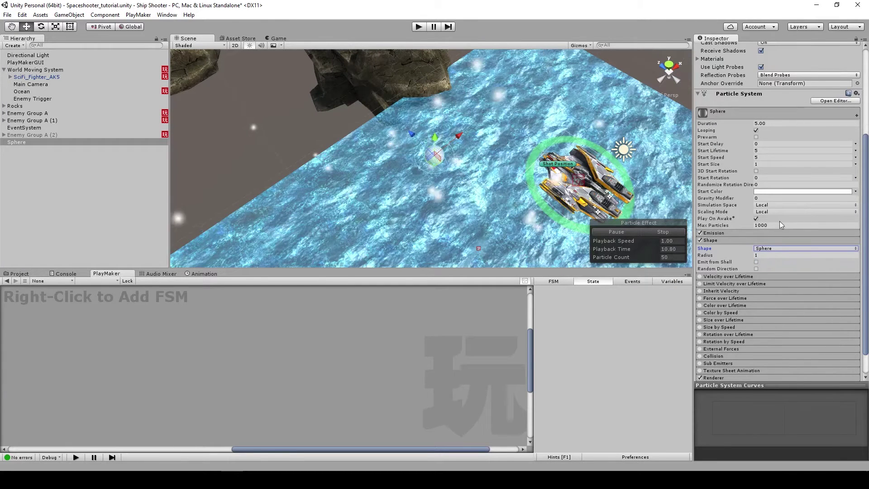
Set the particles' Start Speed to 1 and their Start Lifetime to 0.5
{"action": "left_click", "coordinate": [765, 158]}
{"action": "type", "text": "1"}
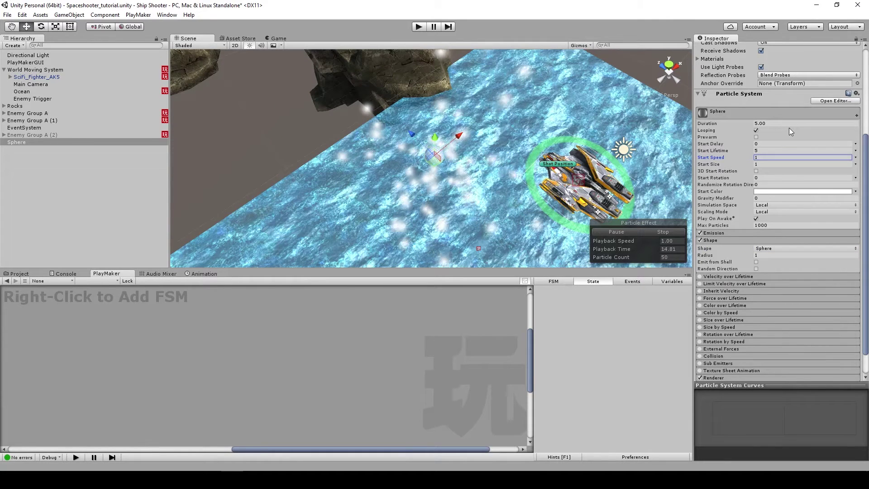
{"action": "key", "text": "Tab"}
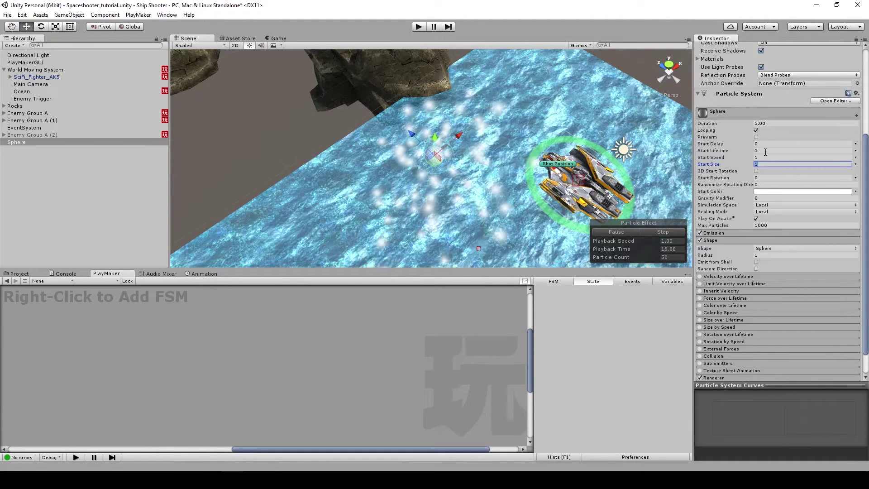
{"action": "left_click", "coordinate": [764, 150]}
{"action": "type", "text": "1"}
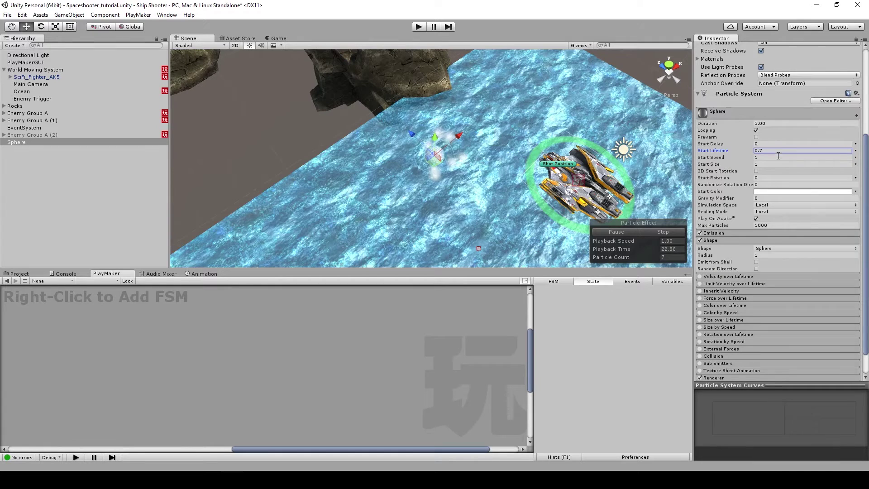
{"action": "double_click", "coordinate": [779, 151]}
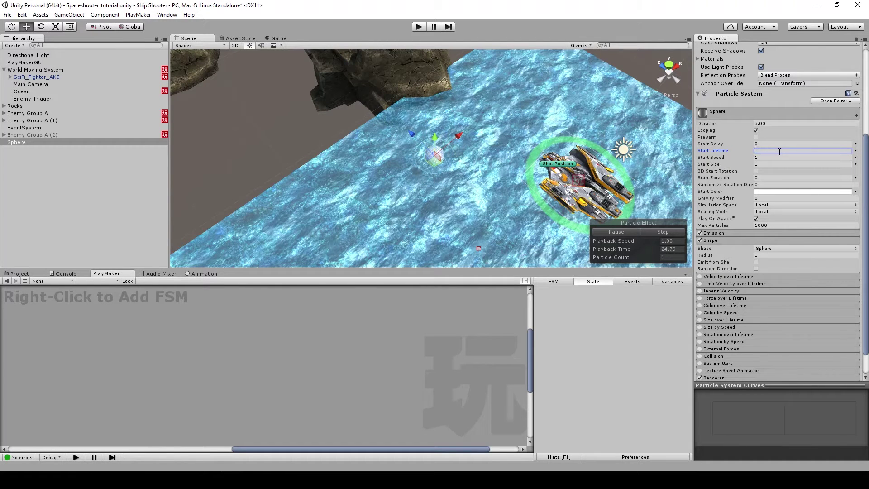
Set the particles' Start Color to a light blue, hex B6E1F6 at full opacity
{"action": "left_click", "coordinate": [788, 191]}
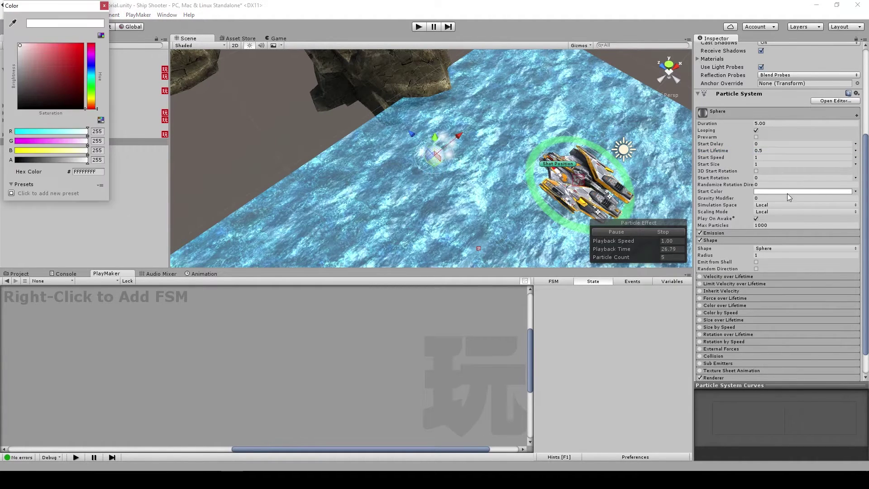
{"action": "left_click", "coordinate": [93, 99]}
{"action": "left_click_drag", "start_coordinate": [90, 100], "coordinate": [94, 73]}
{"action": "left_click", "coordinate": [35, 48]}
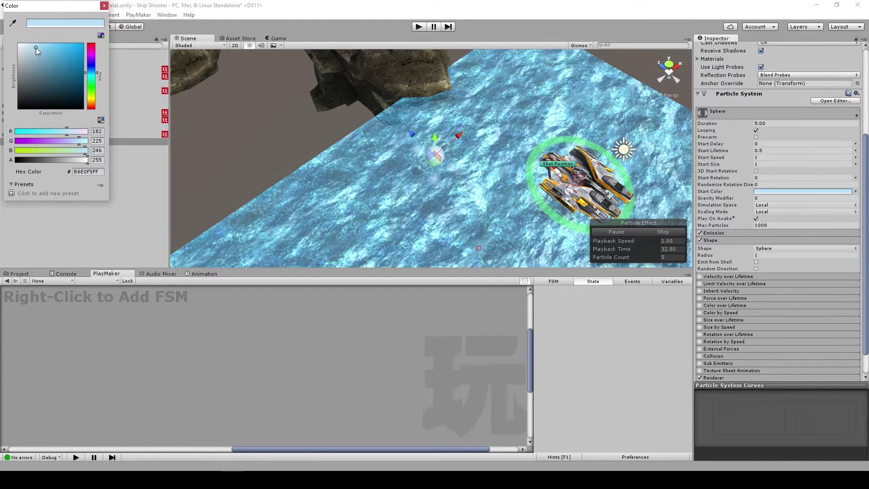
{"action": "left_click", "coordinate": [105, 5]}
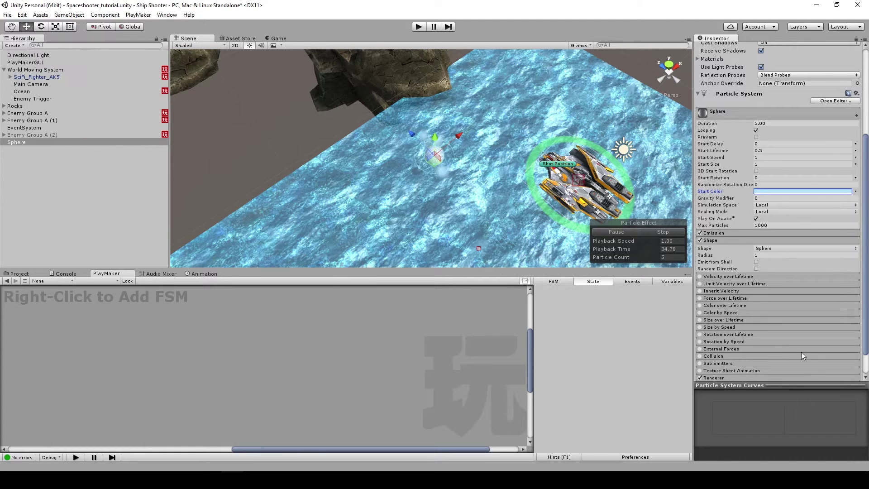
Enable Size over Lifetime, shape its curve to fall from 1.0 to about 0.25, and check the effect in the game camera
{"action": "left_click", "coordinate": [700, 320]}
{"action": "left_click", "coordinate": [787, 327]}
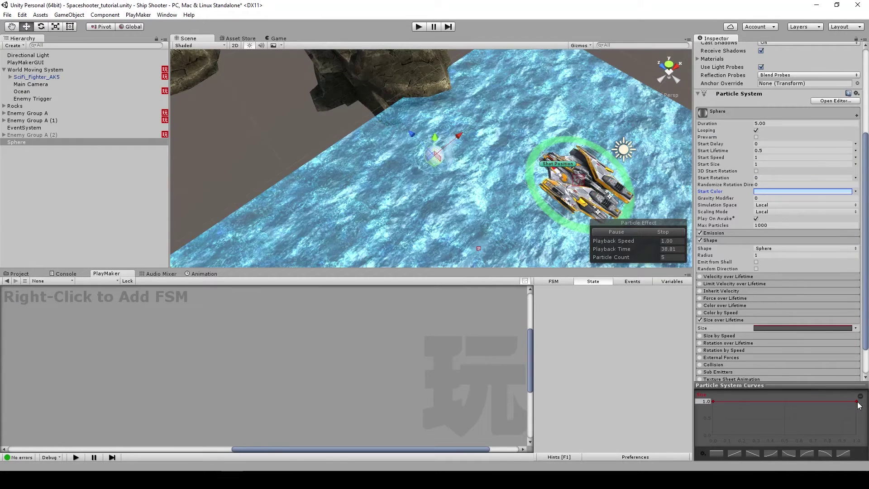
{"action": "left_click_drag", "start_coordinate": [865, 437], "coordinate": [834, 422]}
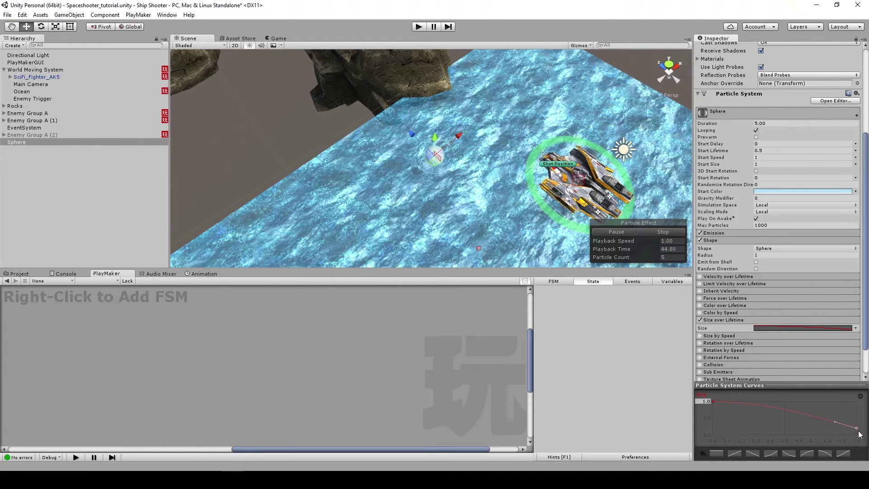
{"action": "left_click_drag", "start_coordinate": [362, 117], "coordinate": [308, 183], "text": "alt"}
{"action": "left_click", "coordinate": [279, 38]}
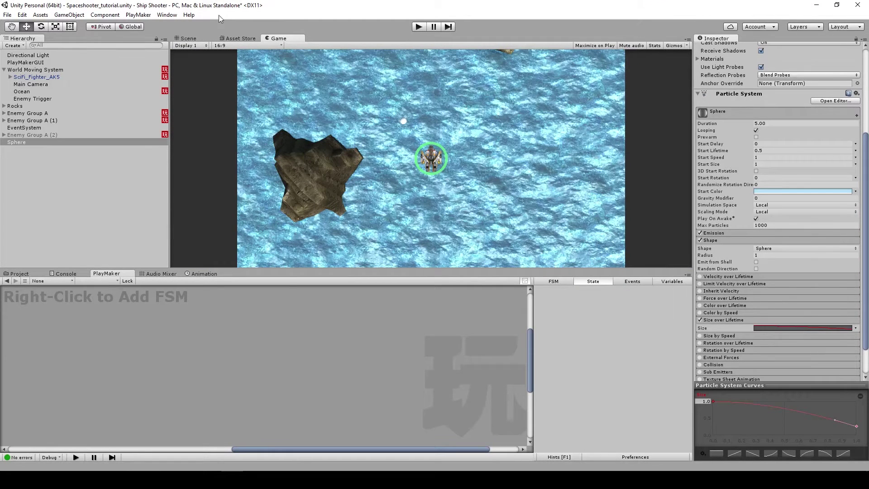
Lower the alpha of the particles' Start Color to 179 and check the effect in the game camera
{"action": "left_click", "coordinate": [188, 38]}
{"action": "left_click", "coordinate": [757, 191]}
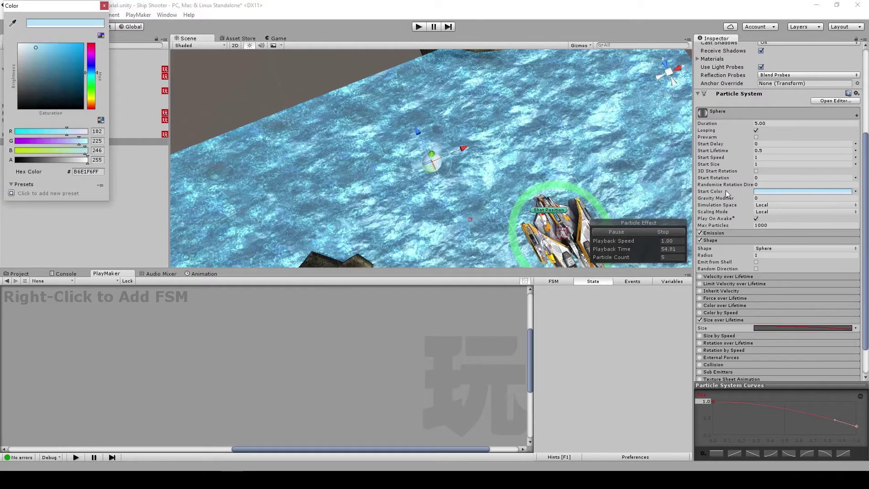
{"action": "left_click_drag", "start_coordinate": [86, 161], "coordinate": [69, 167]}
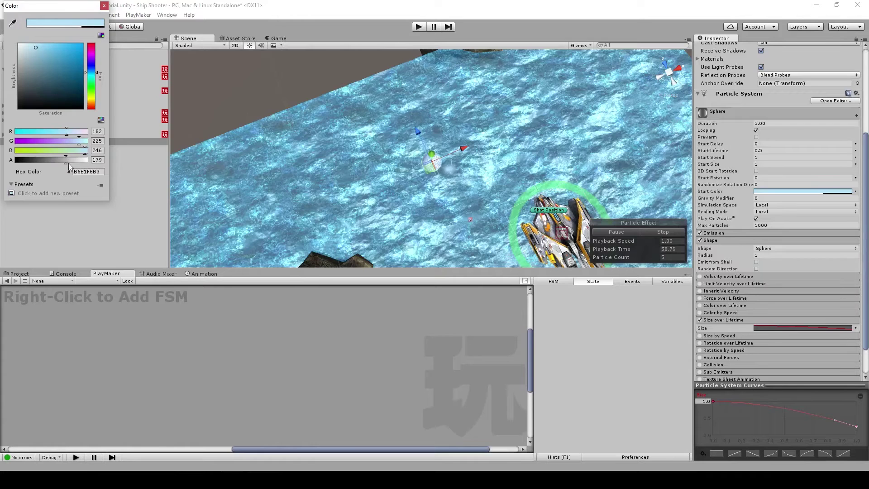
{"action": "left_click", "coordinate": [104, 5]}
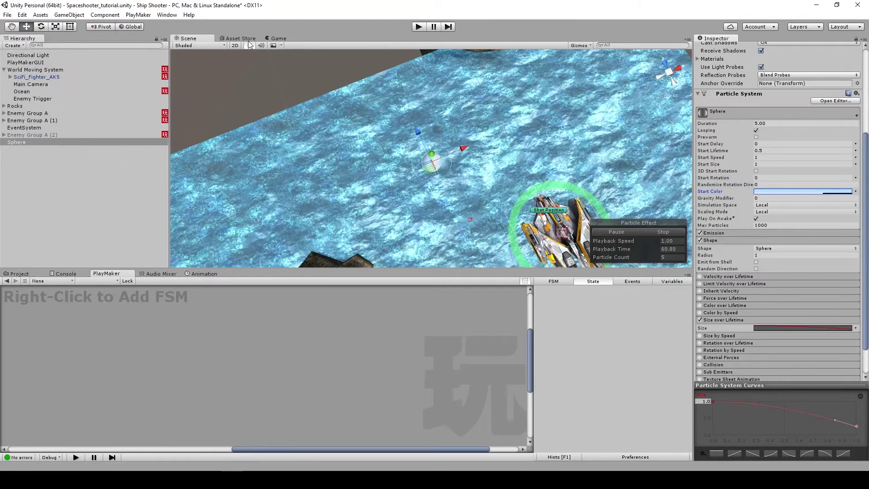
{"action": "left_click", "coordinate": [284, 38]}
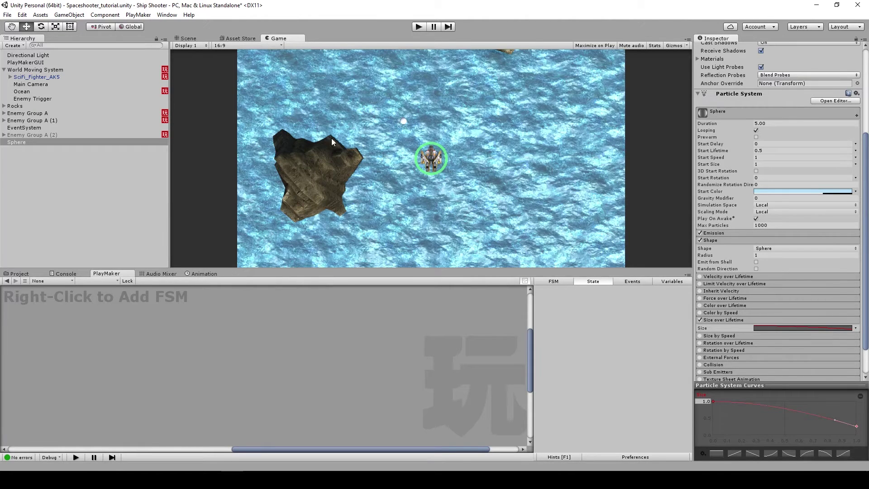
Apply the Blue Laser Item material from the Materials folder to the Sphere
{"action": "scroll", "coordinate": [734, 296], "scroll_direction": "down", "scroll_amount": 2}
{"action": "left_click", "coordinate": [17, 273]}
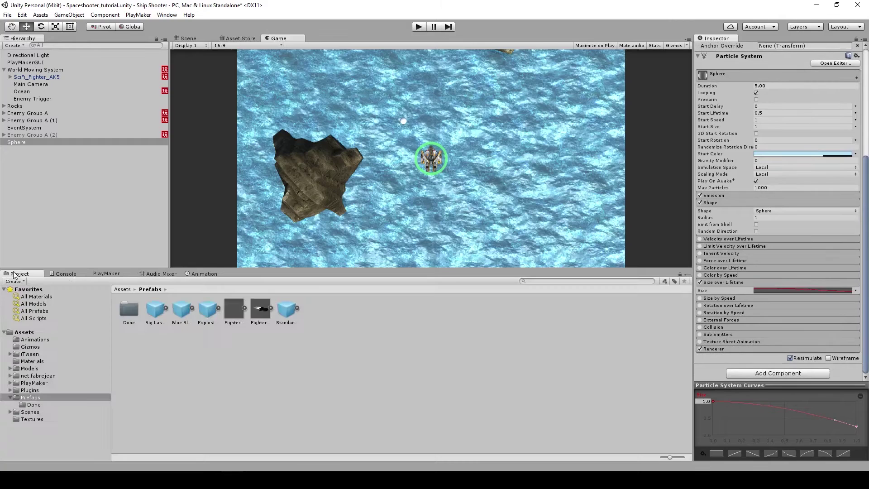
{"action": "left_click", "coordinate": [10, 397]}
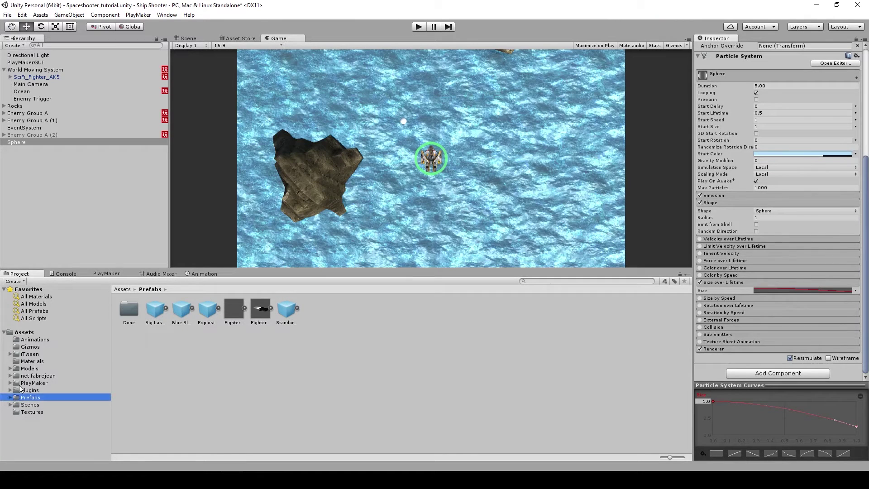
{"action": "left_click", "coordinate": [33, 361]}
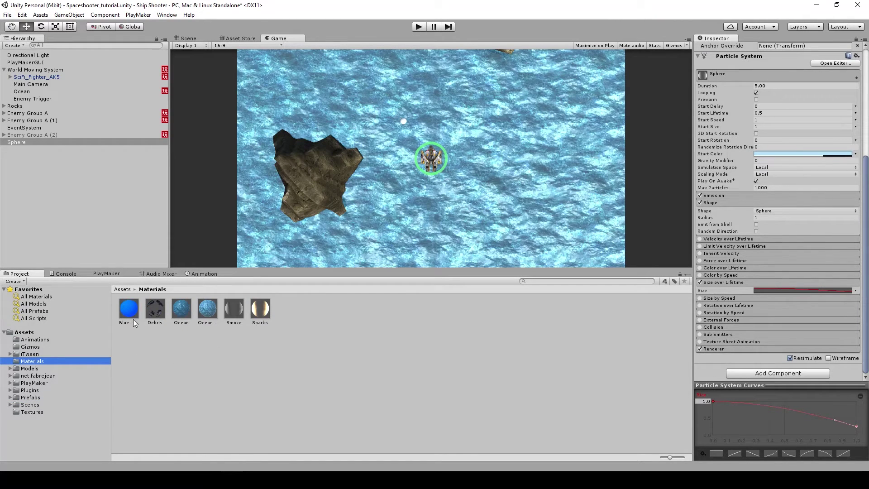
{"action": "left_click", "coordinate": [130, 303]}
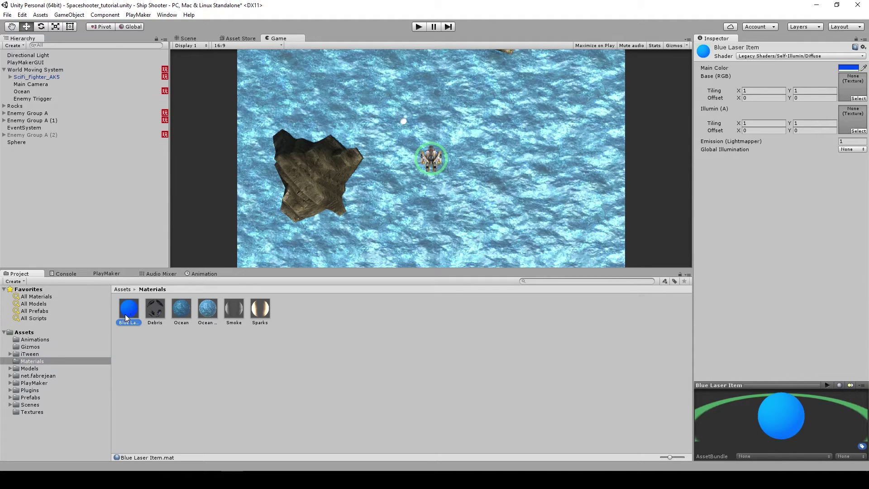
{"action": "left_click_drag", "start_coordinate": [128, 312], "coordinate": [18, 144]}
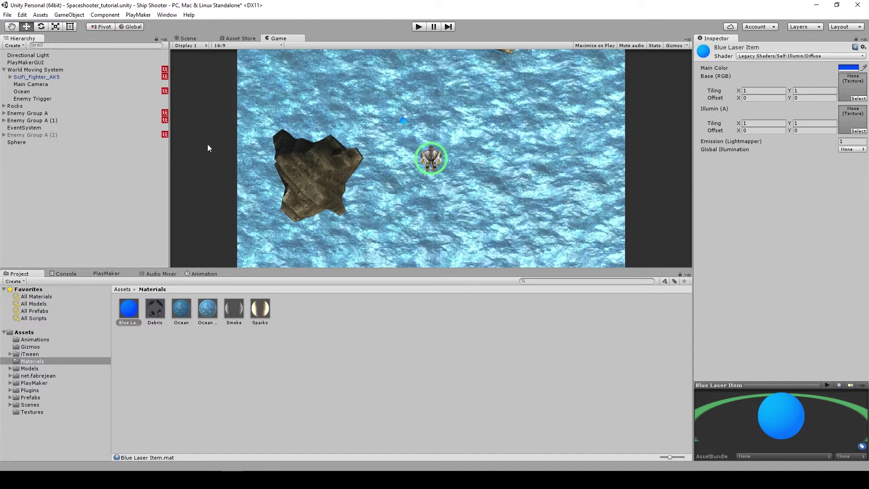
{"action": "left_click", "coordinate": [18, 143]}
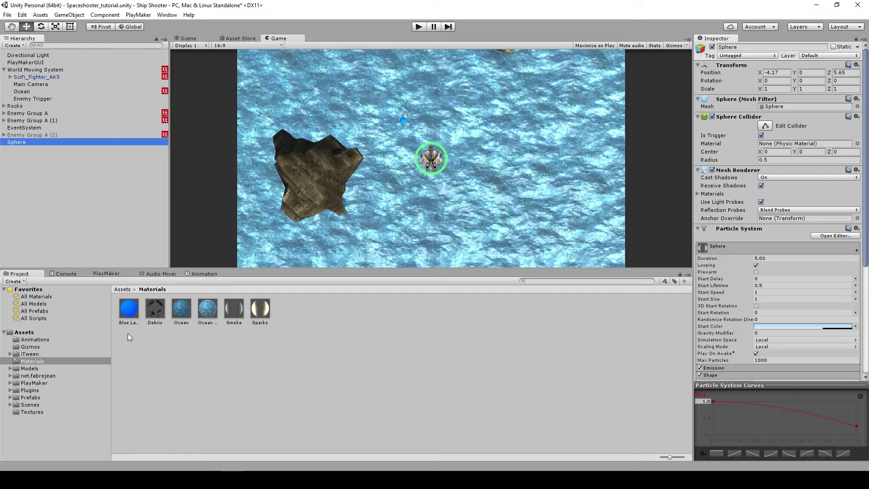
Set the Blue Laser Item material's Main Color to a softer blue, hex 497FFFFF, and check the Sphere
{"action": "left_click", "coordinate": [134, 307]}
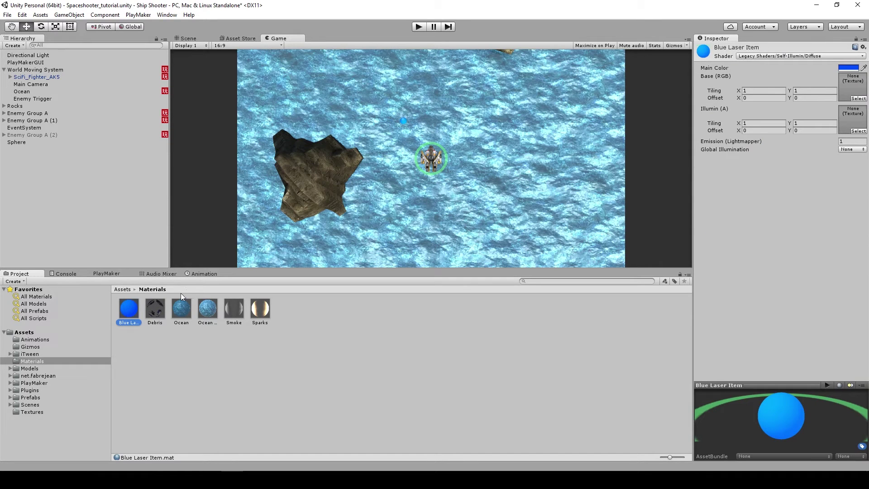
{"action": "left_click", "coordinate": [848, 68]}
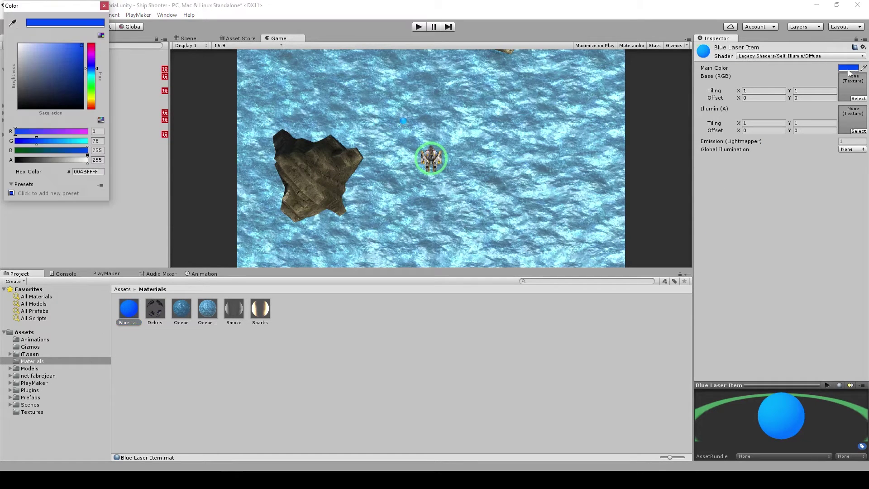
{"action": "left_click_drag", "start_coordinate": [52, 56], "coordinate": [64, 36]}
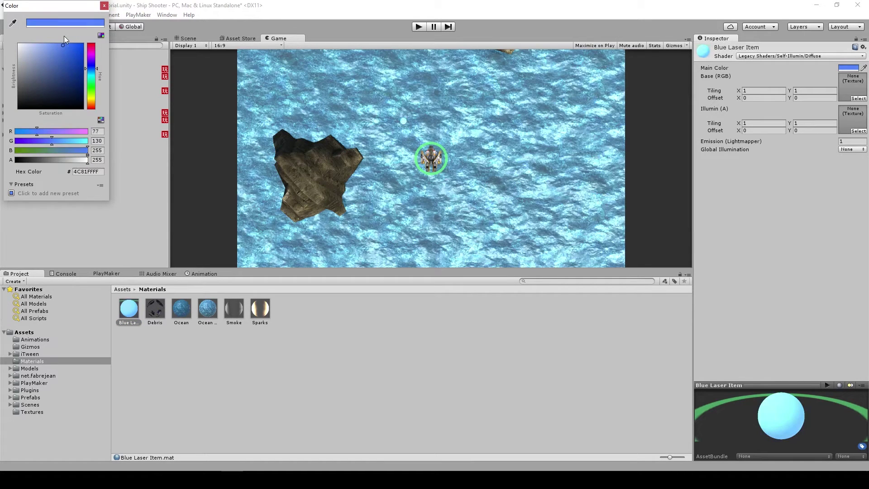
{"action": "left_click", "coordinate": [104, 5]}
{"action": "left_click", "coordinate": [17, 143]}
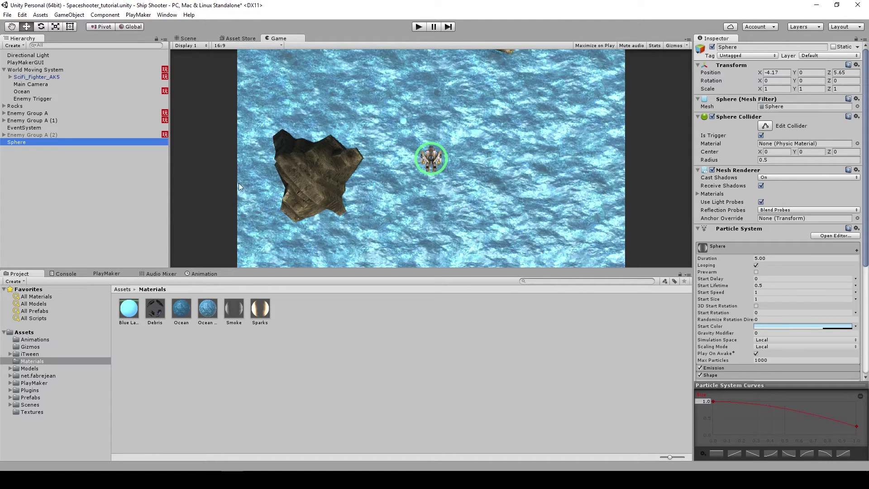
Set the Blue Laser Item material's Main Color to a pale cyan, hex 6ADAFFFF, and check the Sphere in the game camera
{"action": "left_click", "coordinate": [125, 310]}
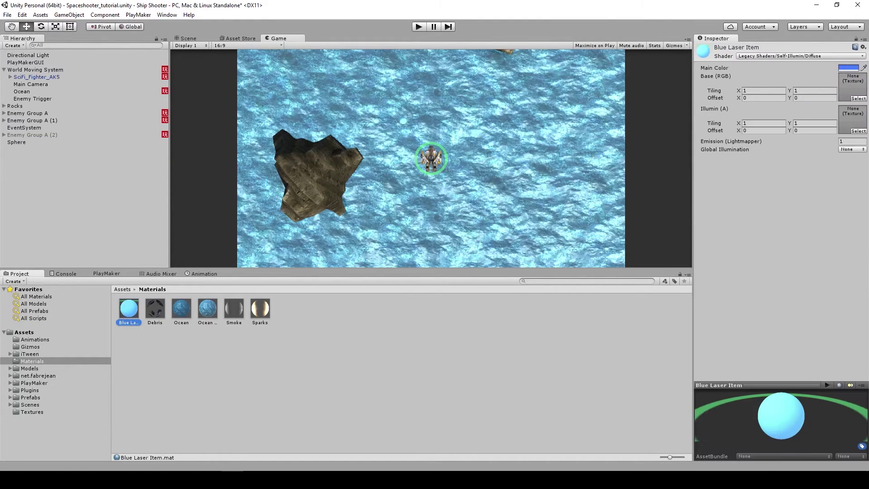
{"action": "left_click", "coordinate": [850, 68]}
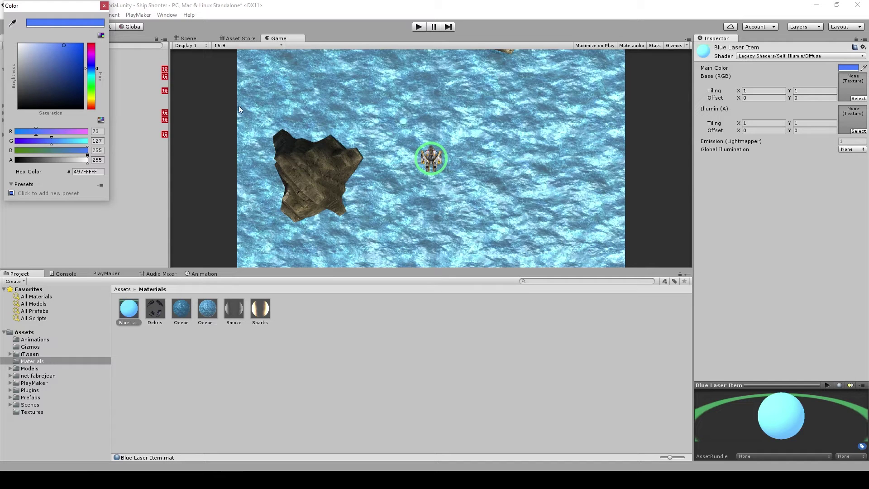
{"action": "left_click_drag", "start_coordinate": [90, 70], "coordinate": [93, 74]}
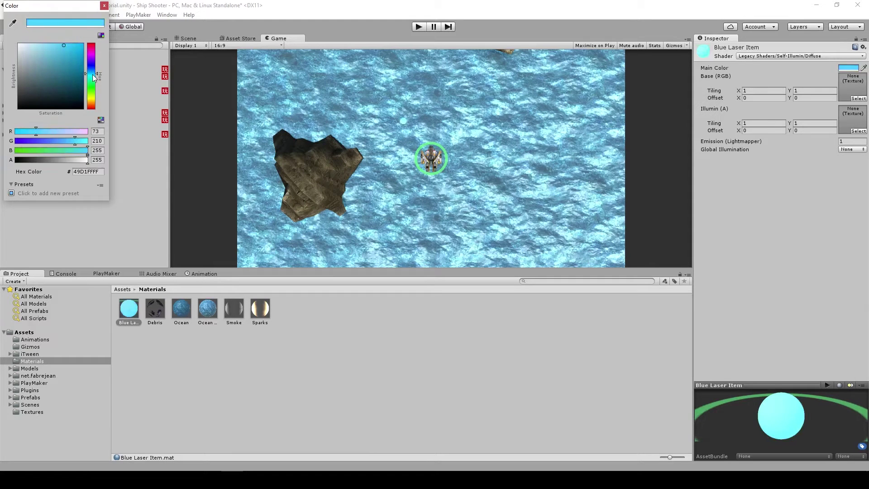
{"action": "mouse_move", "coordinate": [43, 46]}
{"action": "left_mouse_down"}
{"action": "mouse_move", "coordinate": [40, 36]}
{"action": "mouse_move", "coordinate": [56, 39]}
{"action": "left_mouse_up"}
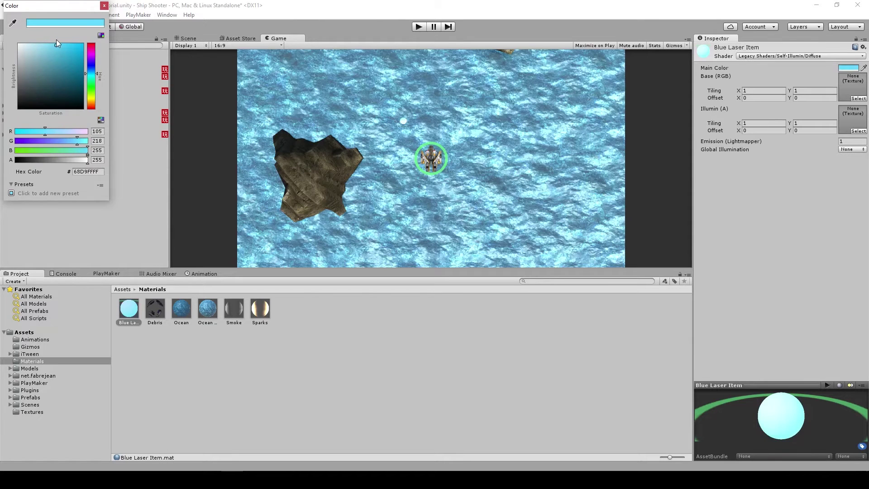
{"action": "left_click", "coordinate": [104, 6]}
{"action": "left_click", "coordinate": [20, 148]}
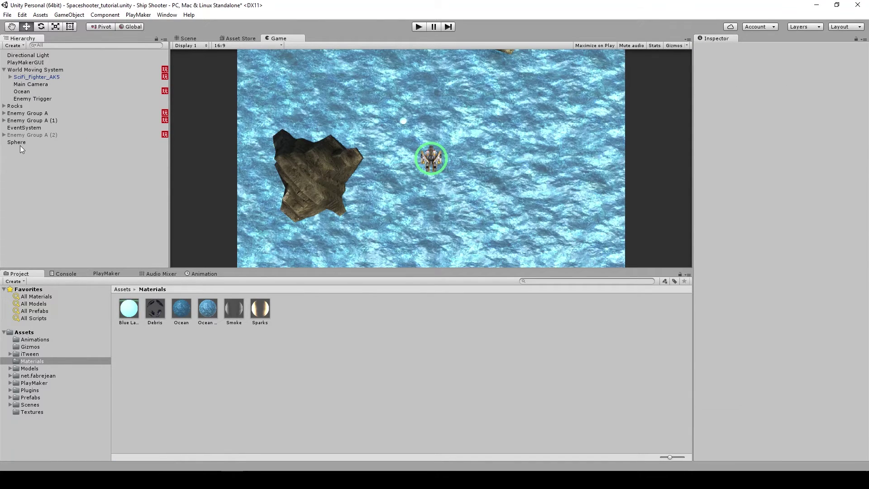
{"action": "left_click", "coordinate": [18, 142]}
{"action": "left_click", "coordinate": [474, 212]}
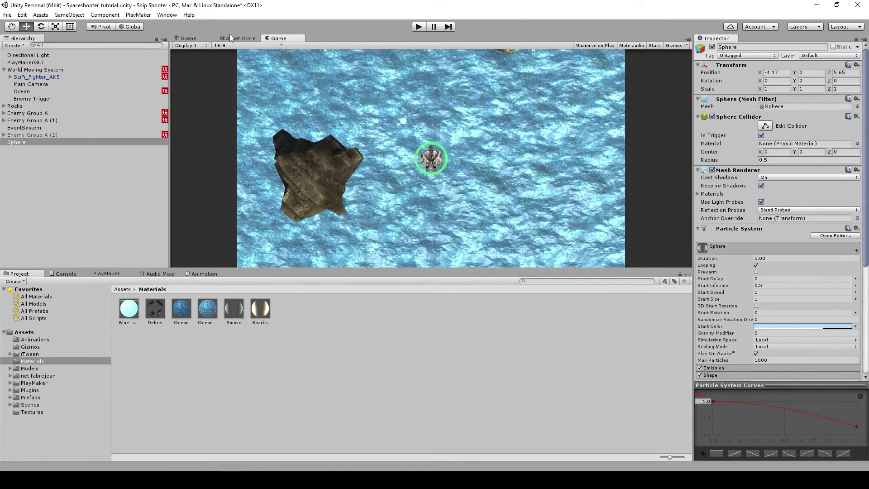
Add a PlayMaker FSM to the Sphere
{"action": "left_click", "coordinate": [195, 38]}
{"action": "scroll", "coordinate": [461, 160], "scroll_direction": "down", "scroll_amount": 6}
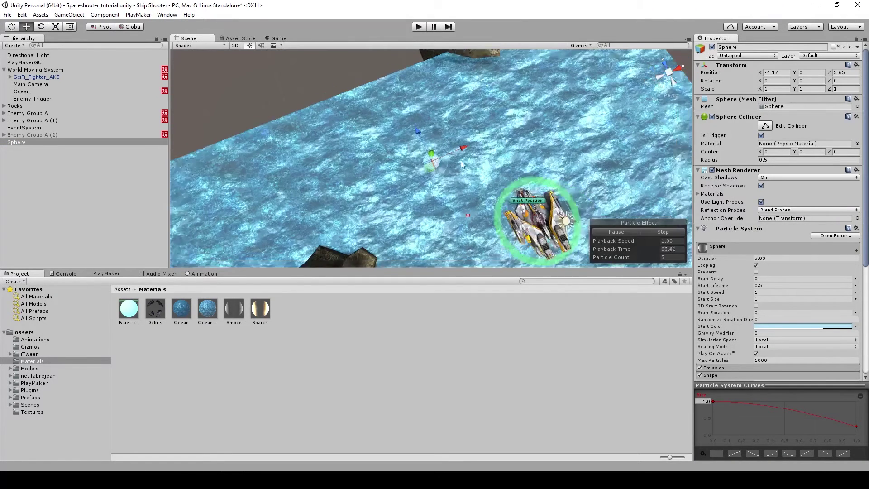
{"action": "left_click_drag", "start_coordinate": [460, 156], "coordinate": [506, 120], "text": "alt"}
{"action": "left_click_drag", "start_coordinate": [448, 185], "coordinate": [495, 130], "text": "alt"}
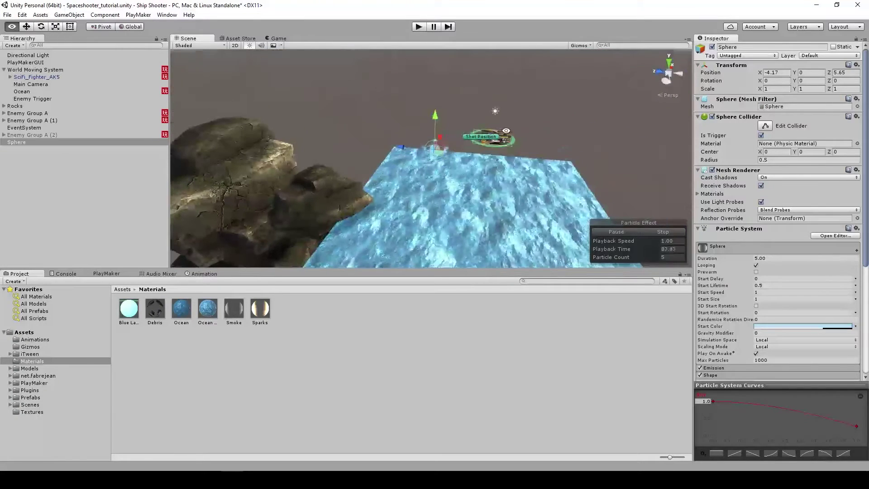
{"action": "left_click", "coordinate": [101, 275]}
{"action": "right_click", "coordinate": [172, 317]}
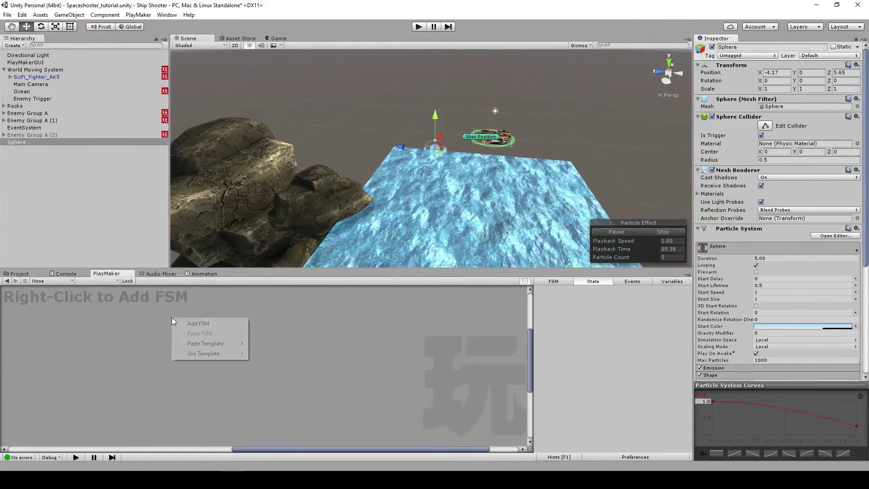
{"action": "left_click", "coordinate": [210, 324]}
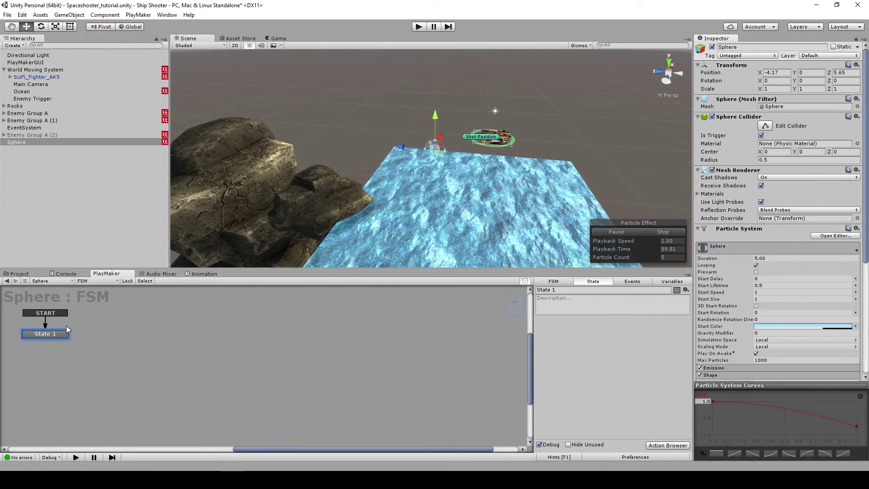
Add a GameObject variable named Laser Power Up to the Sphere's FSM
{"action": "left_click", "coordinate": [671, 281]}
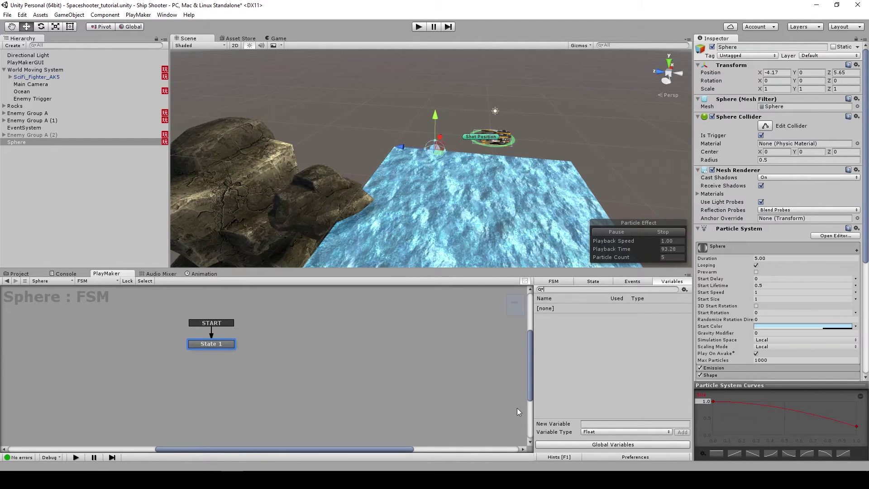
{"action": "left_click", "coordinate": [602, 433]}
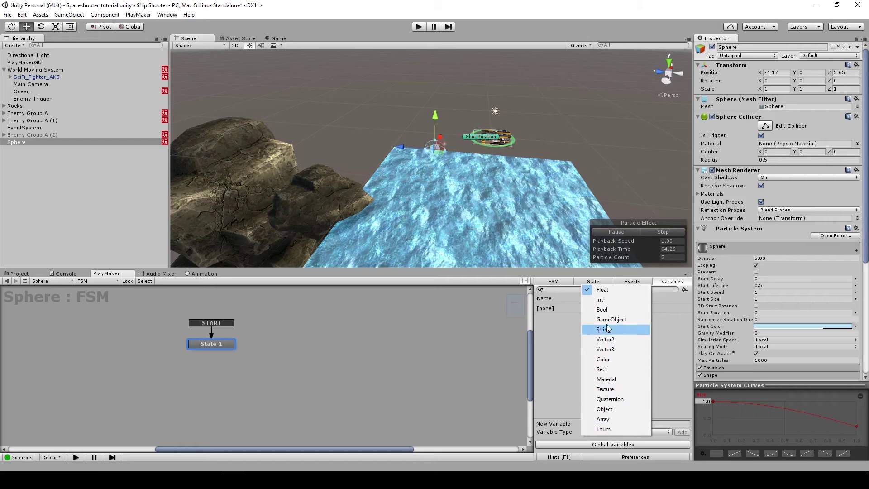
{"action": "left_click", "coordinate": [608, 319]}
{"action": "left_click", "coordinate": [622, 424]}
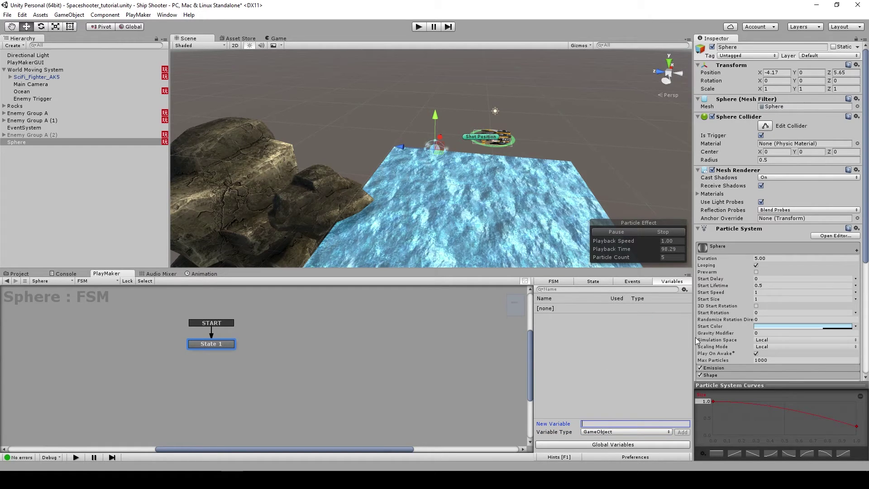
{"action": "type", "text": "P"}
{"action": "key", "text": "Return"}
{"action": "left_click", "coordinate": [625, 389]}
{"action": "type", "text": "Laser Power Up"}
{"action": "key", "text": "Return"}
Rename the Sphere FSM's GameObject variable to Weapon Power Up
{"action": "left_click", "coordinate": [592, 391]}
{"action": "left_click_drag", "start_coordinate": [595, 391], "coordinate": [529, 381]}
{"action": "key", "text": "BackSpace"}
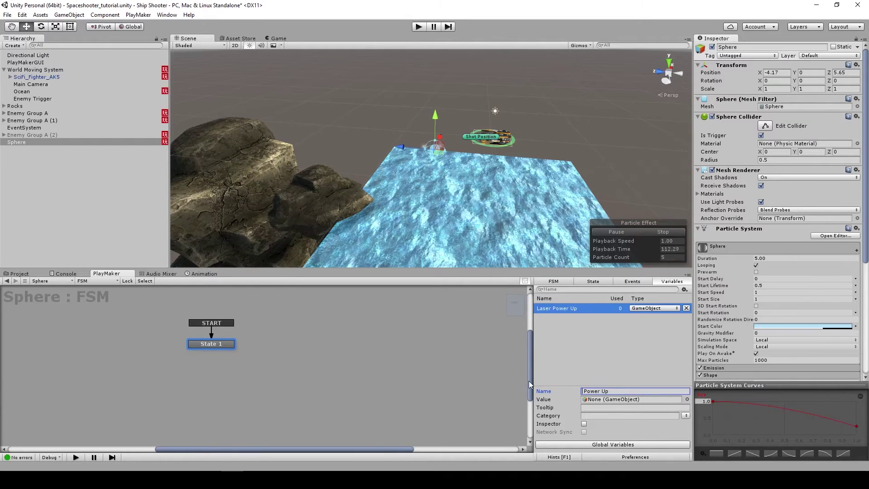
{"action": "type", "text": "Weapon"}
{"action": "key", "text": "Return"}
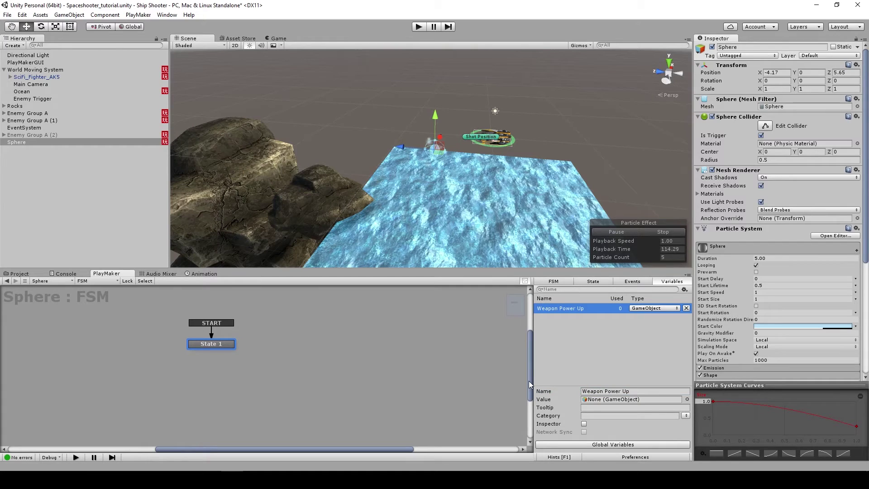
Set the Weapon Power Up variable's value to the Blue Blaster prefab
{"action": "left_click", "coordinate": [686, 400]}
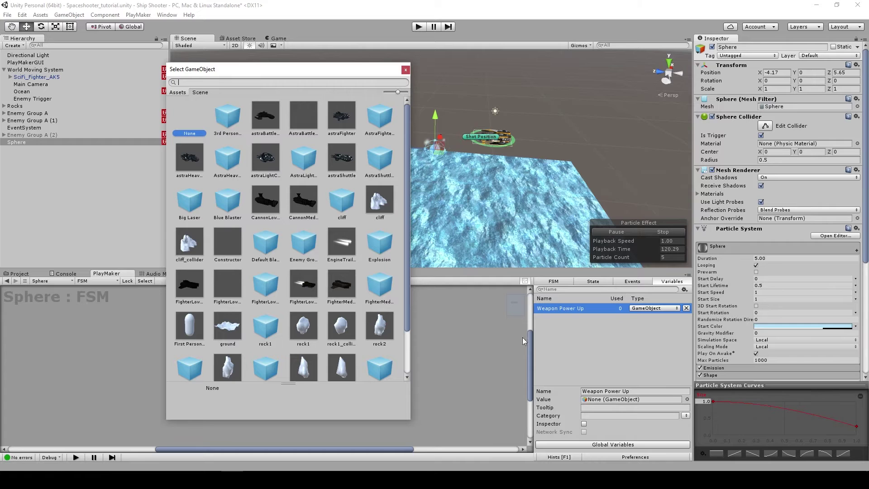
{"action": "double_click", "coordinate": [226, 202]}
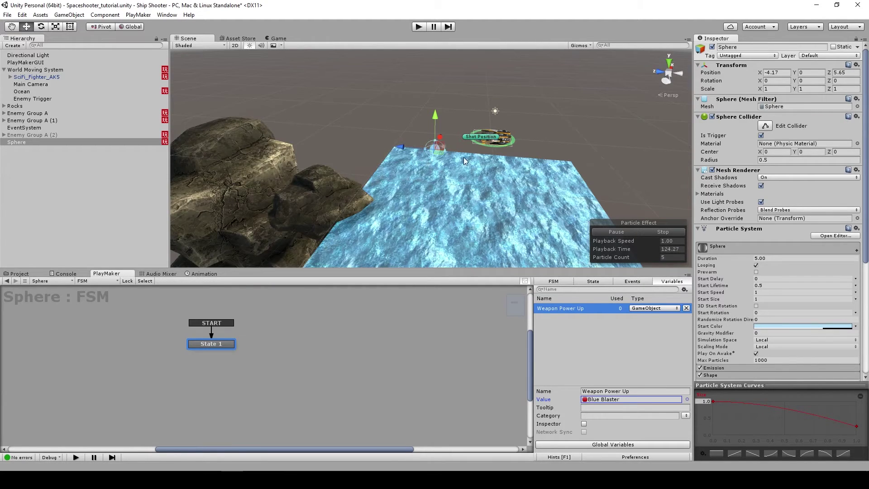
{"action": "left_click_drag", "start_coordinate": [513, 153], "coordinate": [462, 188], "text": "alt"}
{"action": "scroll", "coordinate": [435, 201], "scroll_direction": "up", "scroll_amount": 2}
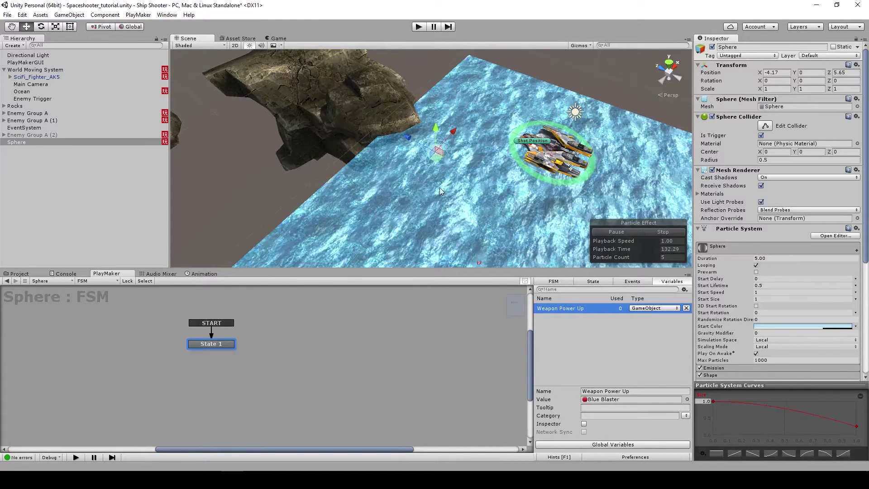
Create a new tag named Weapon Power Up in the project's tag list
{"action": "left_click", "coordinate": [747, 55]}
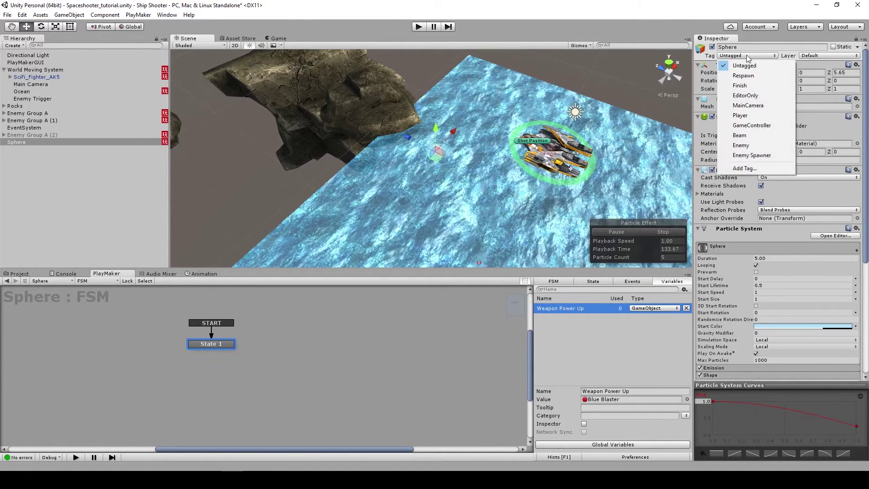
{"action": "left_click", "coordinate": [753, 170]}
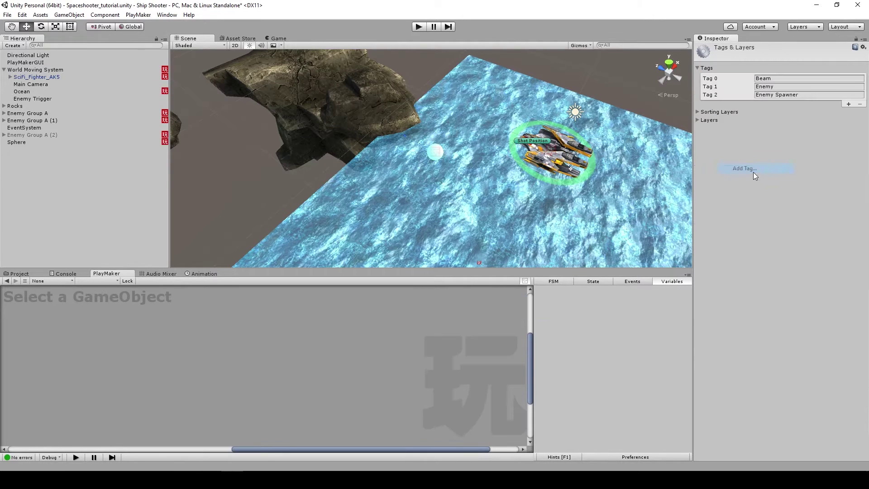
{"action": "left_click", "coordinate": [847, 104]}
{"action": "left_click", "coordinate": [803, 104]}
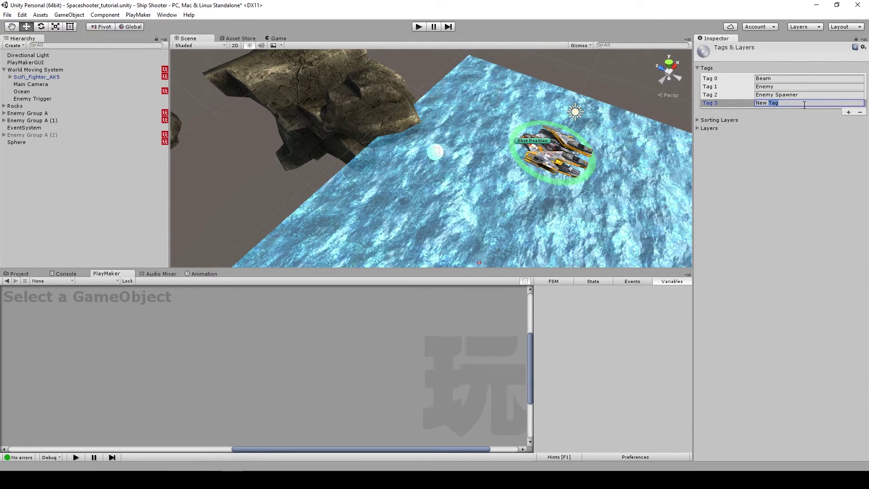
{"action": "type", "text": "Weapon Powe"}
Assign the Weapon Power Up tag to the Sphere and show the properties of State 1 in its FSM
{"action": "left_click", "coordinate": [14, 143]}
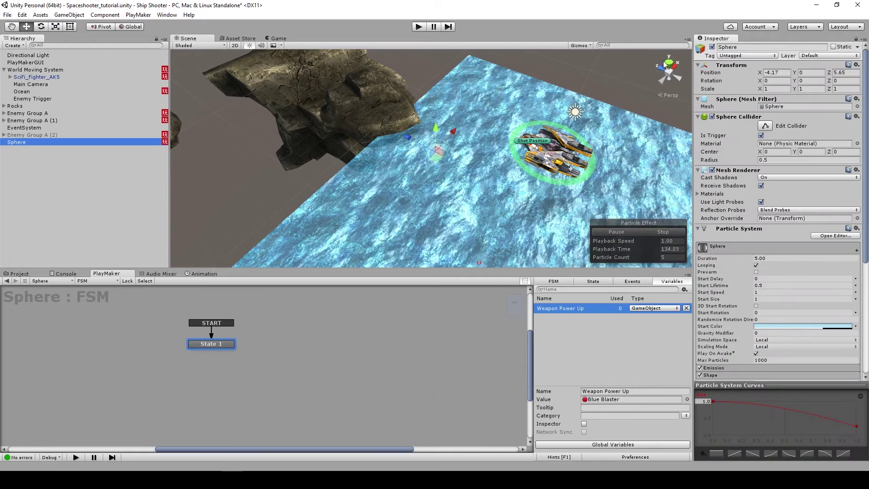
{"action": "left_click", "coordinate": [747, 56]}
{"action": "left_click", "coordinate": [754, 165]}
{"action": "left_click_drag", "start_coordinate": [393, 177], "coordinate": [420, 134], "text": "alt"}
{"action": "mouse_move", "coordinate": [261, 373]}
{"action": "left_mouse_down", "text": "alt"}
{"action": "mouse_move", "coordinate": [295, 362]}
{"action": "mouse_move", "coordinate": [287, 372]}
{"action": "mouse_move", "coordinate": [260, 374]}
{"action": "mouse_move", "coordinate": [260, 362]}
{"action": "left_mouse_up", "text": "alt"}
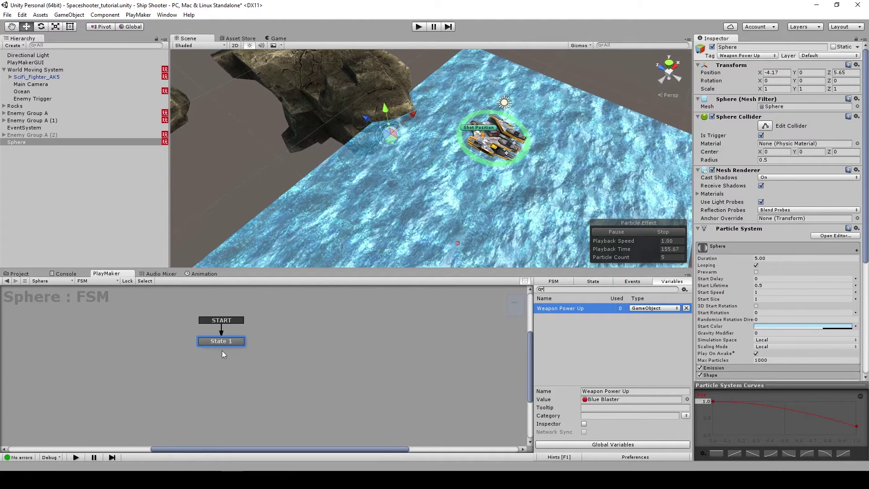
{"action": "middle_click_drag", "start_coordinate": [235, 368], "coordinate": [248, 368]}
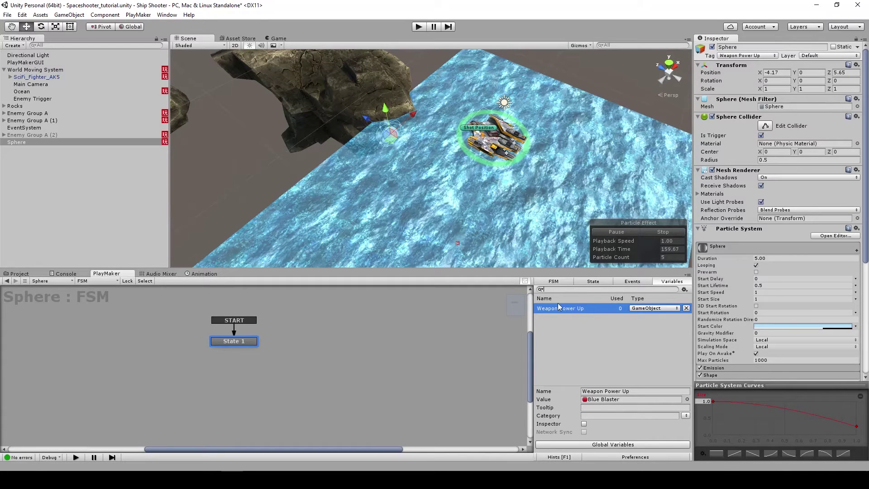
{"action": "left_click", "coordinate": [586, 282]}
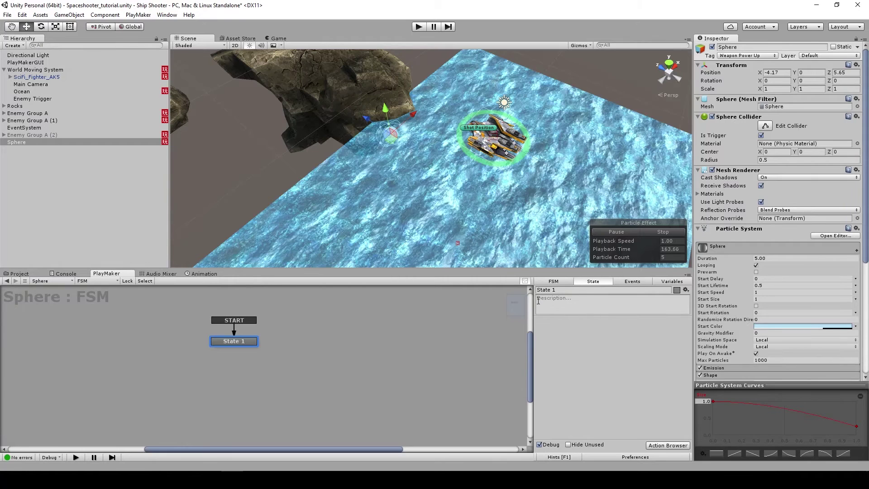
Rename the Sphere's FSM as Hit By Player
{"action": "left_click", "coordinate": [564, 283]}
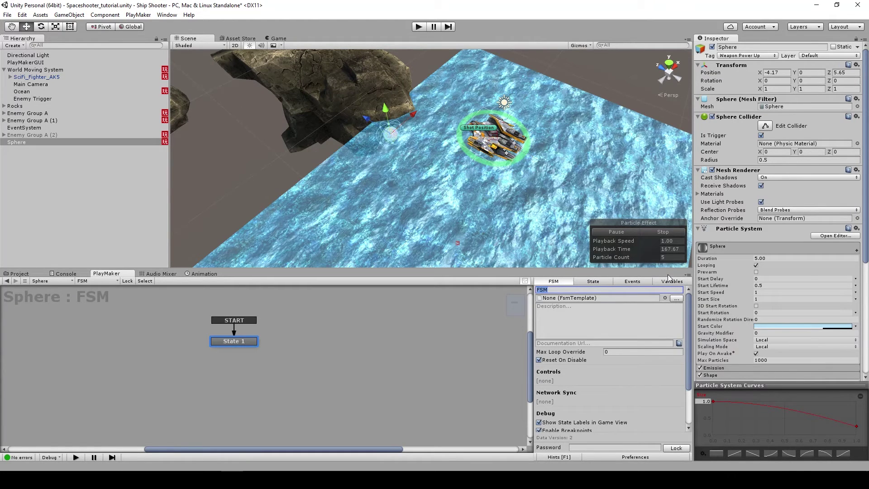
{"action": "type", "text": "Hit"}
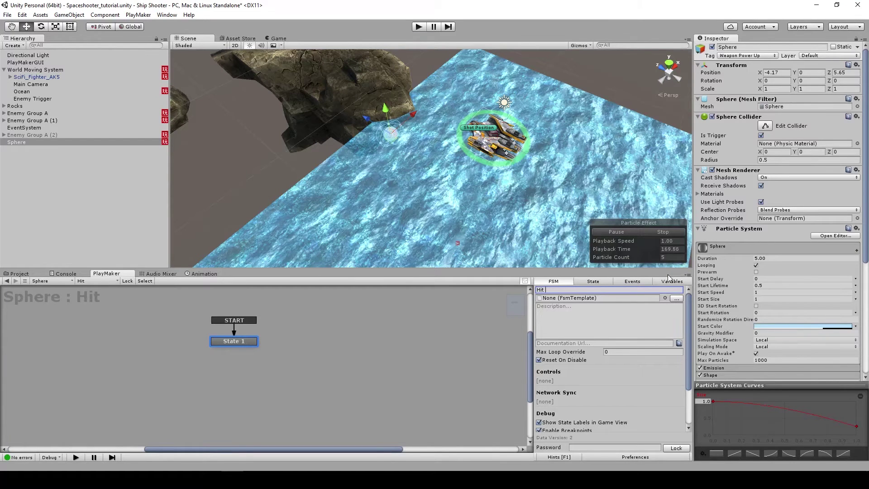
{"action": "type", "text": " By Player"}
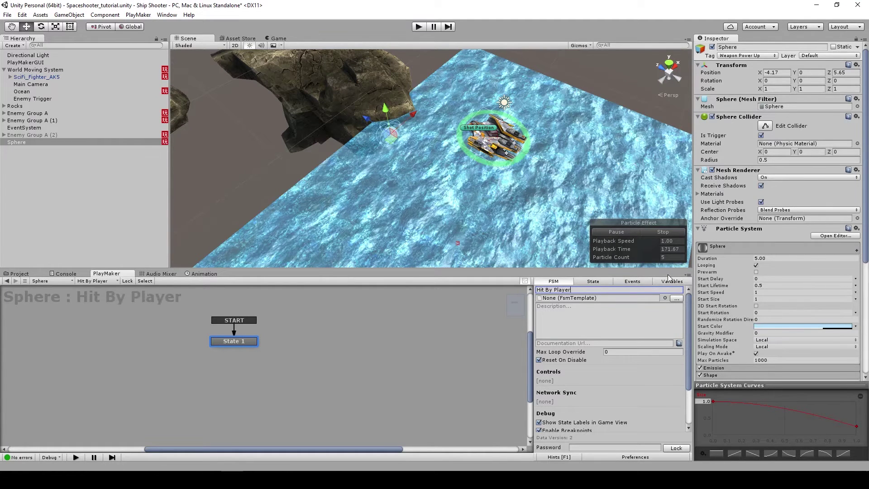
Add a Trigger Event action to State 1 and set its collide tag to Player
{"action": "left_click", "coordinate": [589, 283]}
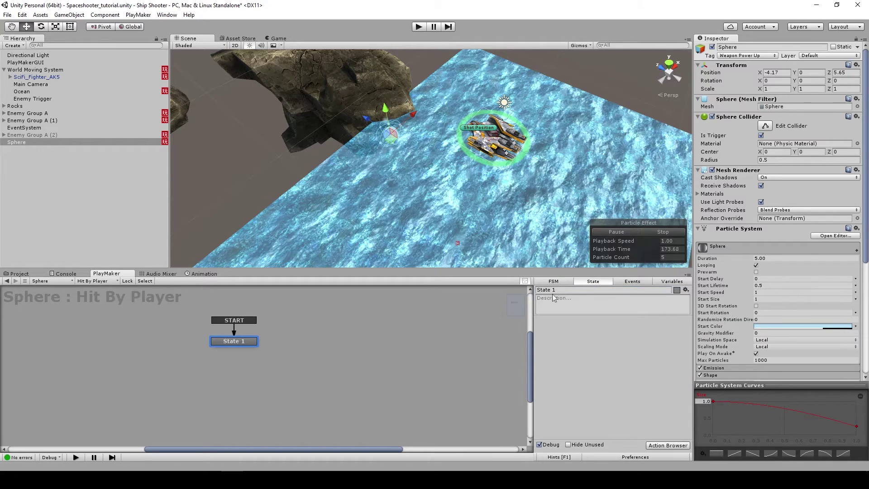
{"action": "left_click", "coordinate": [666, 445]}
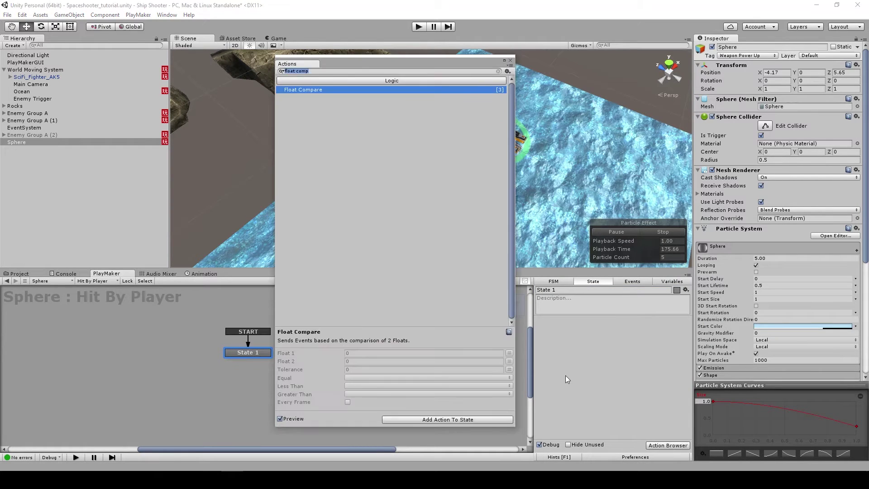
{"action": "type", "text": "trigger"}
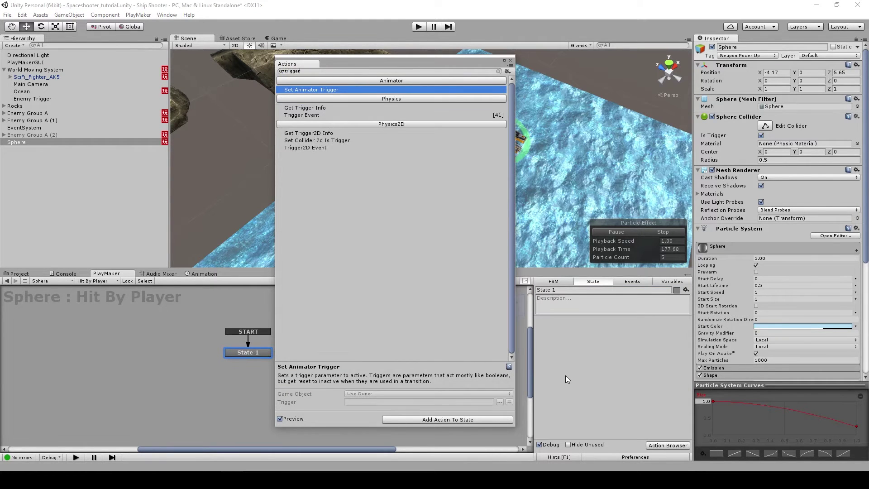
{"action": "double_click", "coordinate": [311, 114]}
{"action": "left_click", "coordinate": [511, 61]}
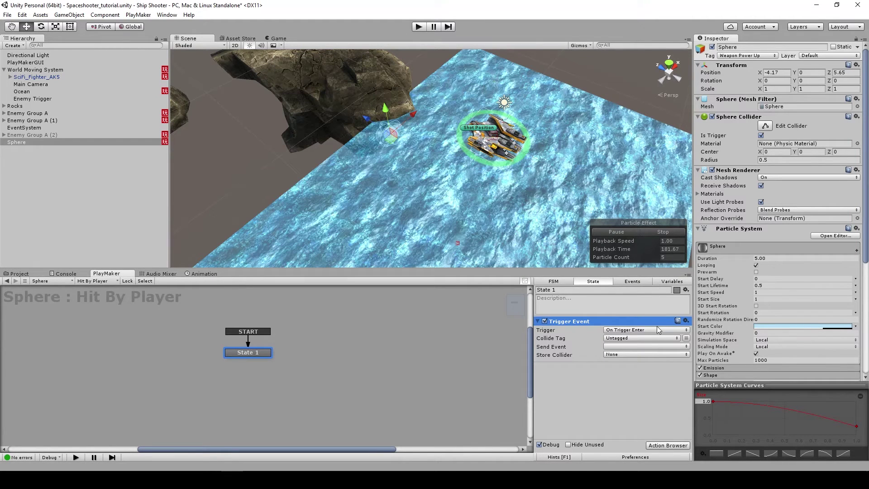
{"action": "left_click", "coordinate": [650, 338]}
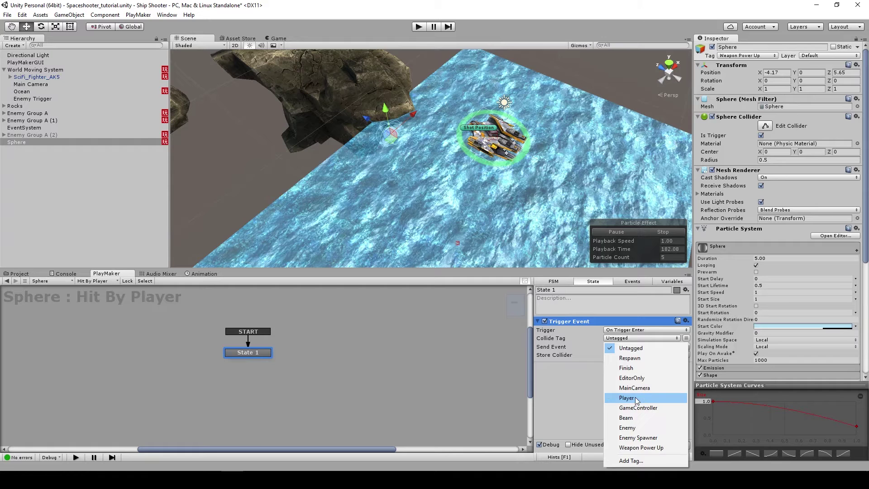
{"action": "left_click", "coordinate": [635, 398]}
{"action": "left_click_drag", "start_coordinate": [236, 352], "coordinate": [200, 360]}
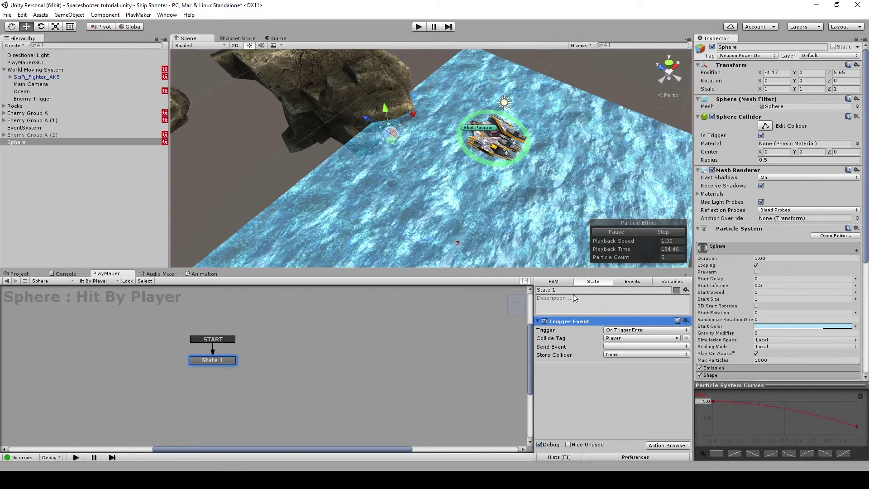
Add an event named PICKED BY PLAYER to the Hit By Player FSM
{"action": "left_click", "coordinate": [629, 282]}
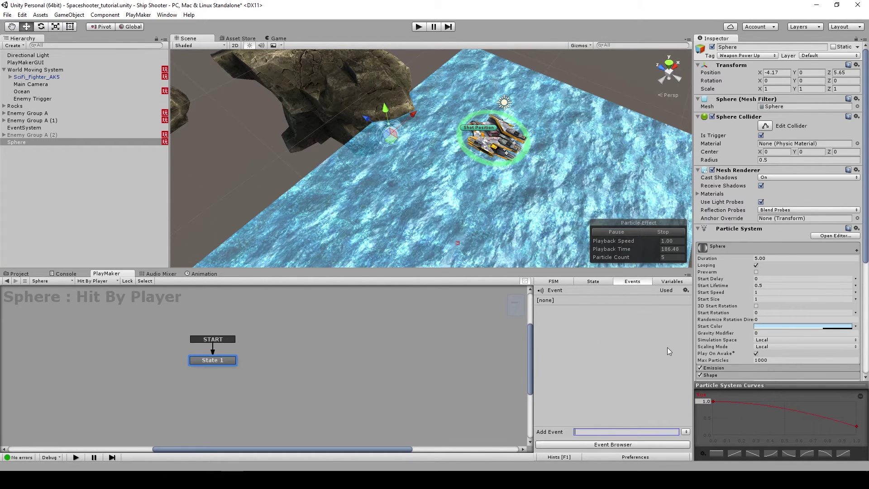
{"action": "type", "text": "PICKED BT"}
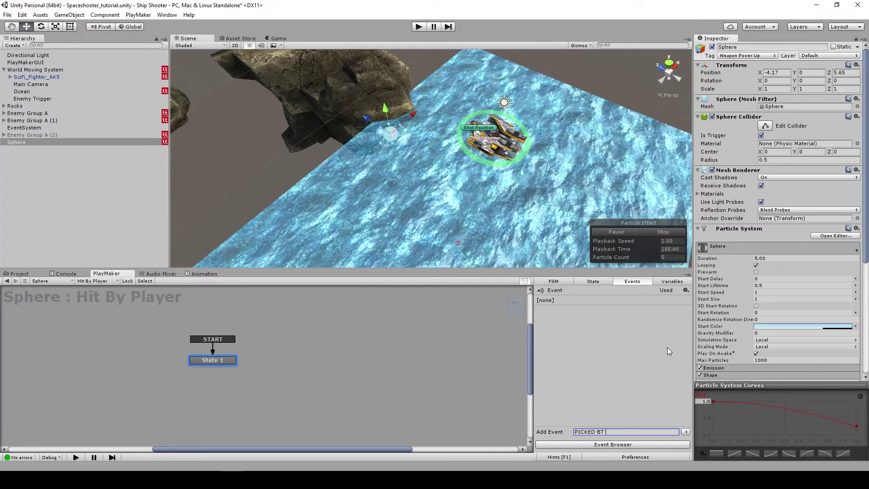
{"action": "key", "text": "BackSpace"}
{"action": "key", "text": "BackSpace"}
{"action": "type", "text": "Y PLAYER"}
{"action": "key", "text": "Return"}
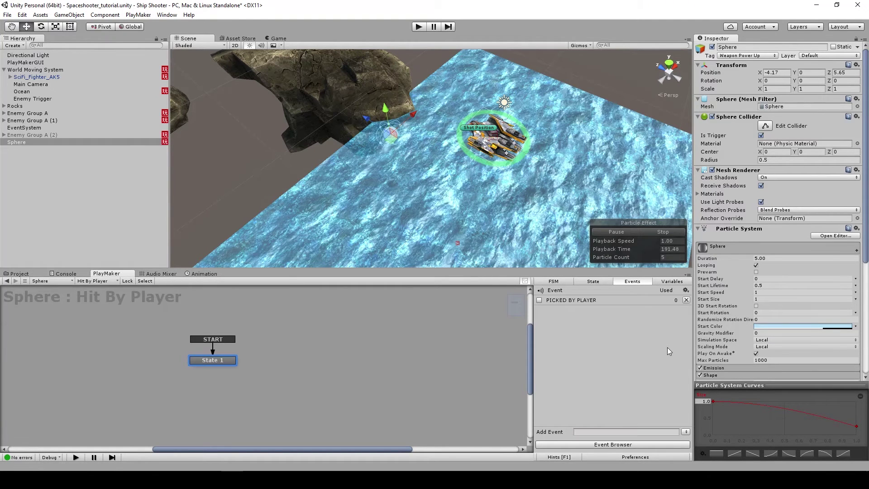
Add a PICKED BY PLAYER transition to State 1 and make its Trigger Event action send that event
{"action": "right_click", "coordinate": [211, 363]}
{"action": "mouse_move", "coordinate": [244, 367]}
{"action": "left_click", "coordinate": [340, 368]}
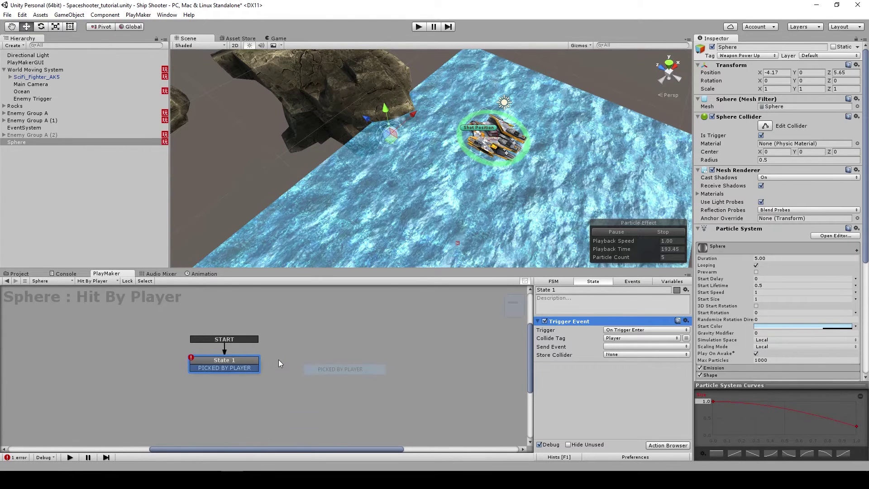
{"action": "left_click", "coordinate": [622, 346]}
{"action": "left_click", "coordinate": [644, 370]}
Add a second state beside State 1 and link the PICKED BY PLAYER transition to it
{"action": "right_click", "coordinate": [301, 357]}
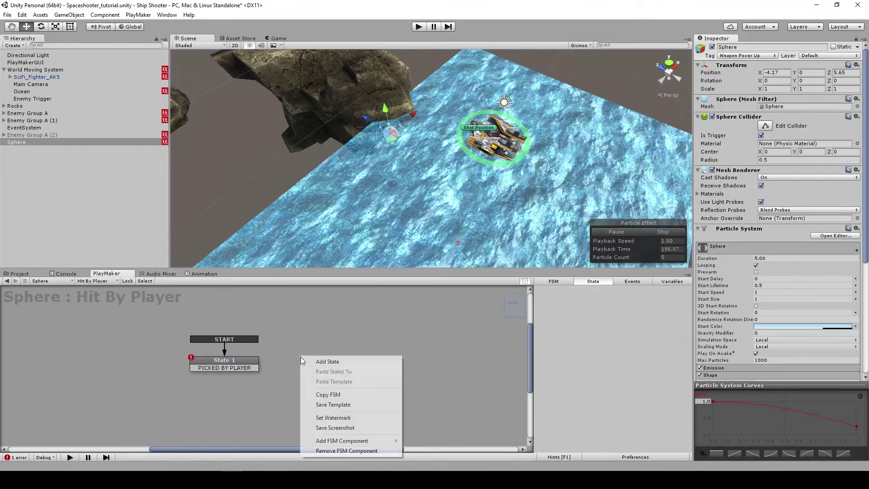
{"action": "left_click", "coordinate": [336, 362]}
{"action": "left_click_drag", "start_coordinate": [241, 369], "coordinate": [336, 362]}
{"action": "left_click_drag", "start_coordinate": [340, 362], "coordinate": [354, 359]}
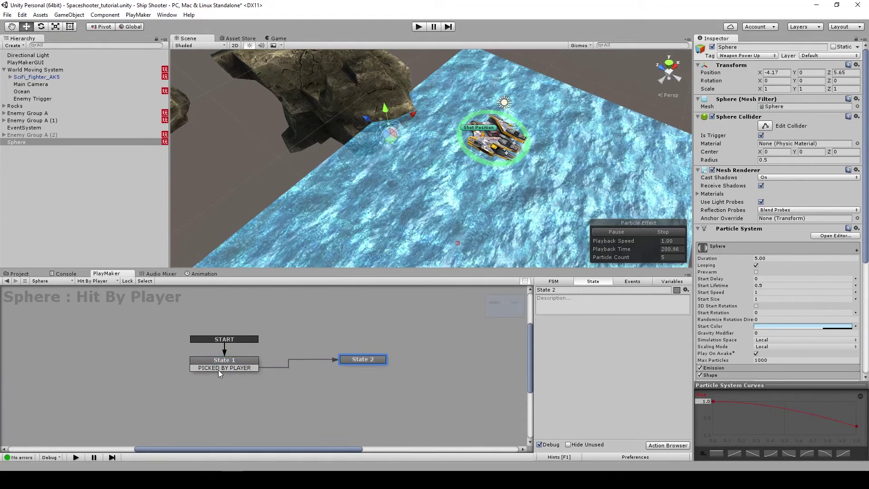
{"action": "left_click_drag", "start_coordinate": [244, 365], "coordinate": [226, 360]}
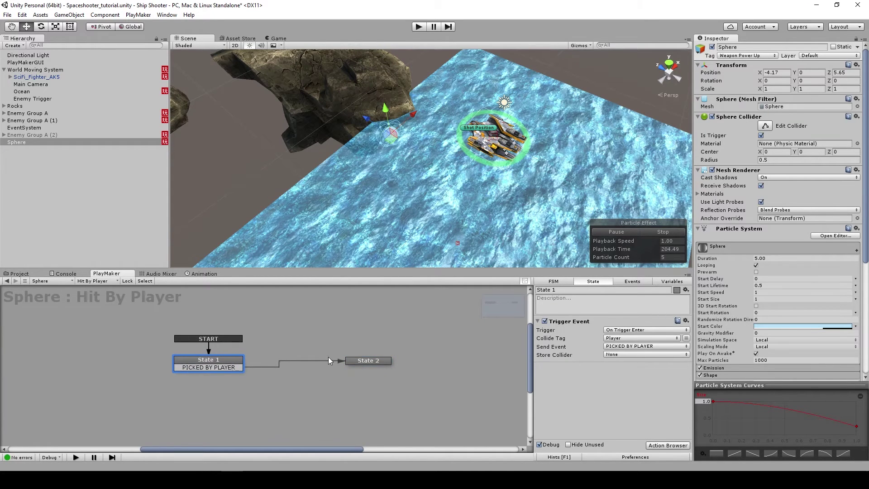
Add a Destroy Self action to State 2
{"action": "left_click", "coordinate": [364, 360]}
{"action": "left_click", "coordinate": [655, 445]}
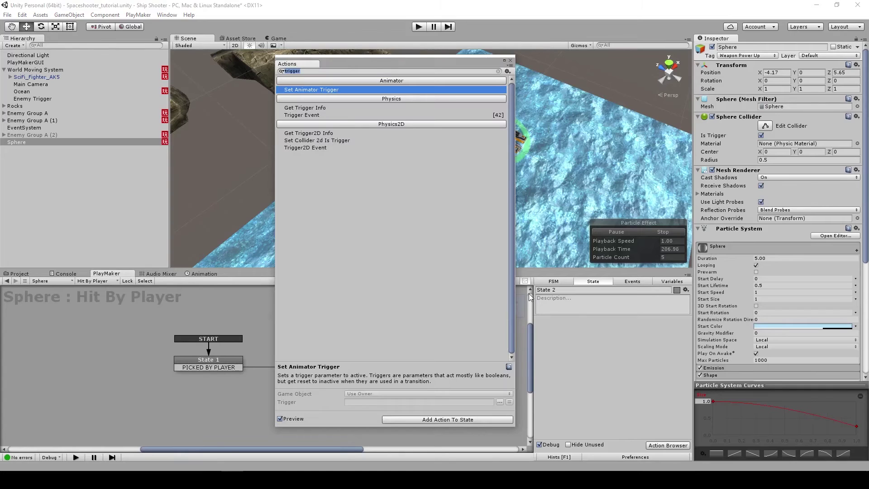
{"action": "type", "text": "Destroy"}
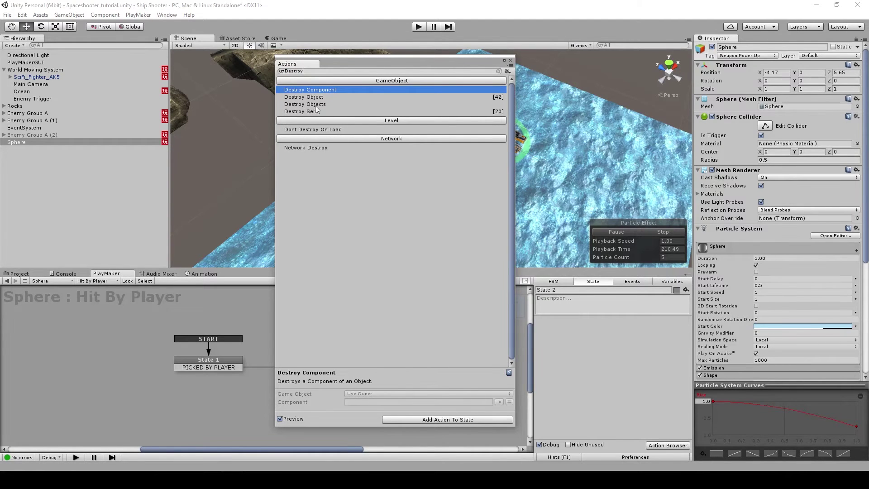
{"action": "double_click", "coordinate": [315, 111]}
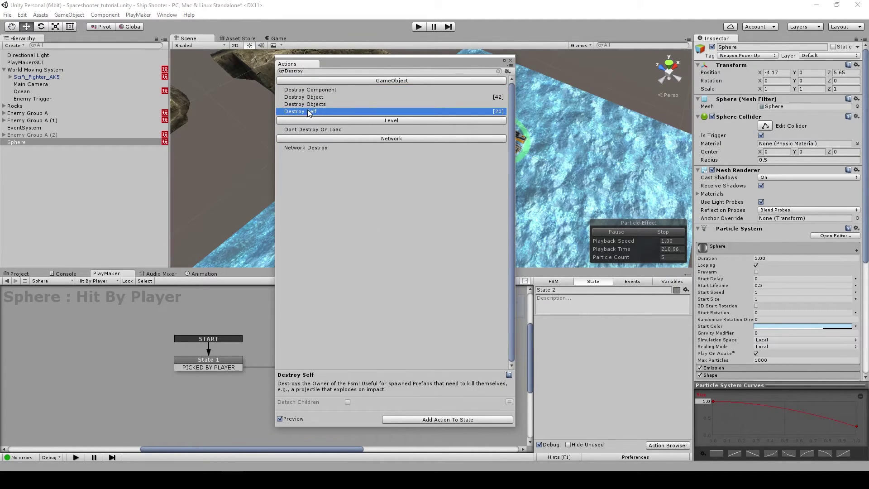
{"action": "left_click", "coordinate": [511, 61]}
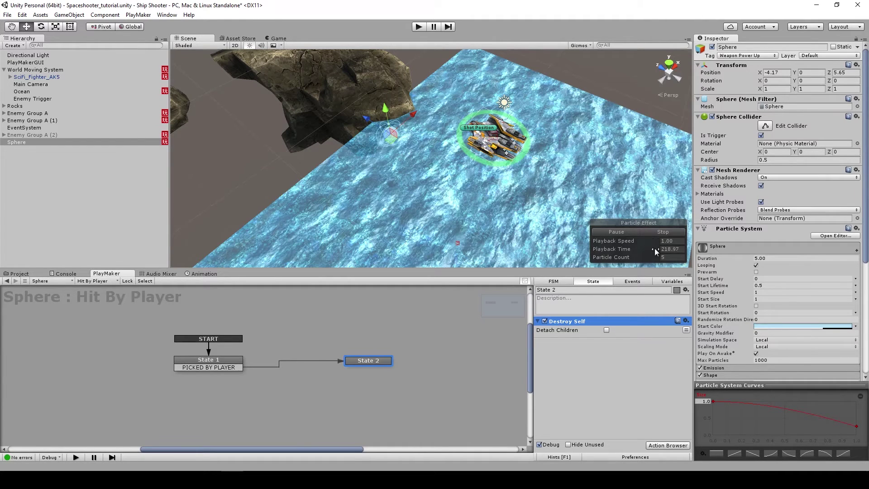
Create a global GameObject variable named Current Weapon and acknowledge the globals asset notice
{"action": "left_click", "coordinate": [666, 281]}
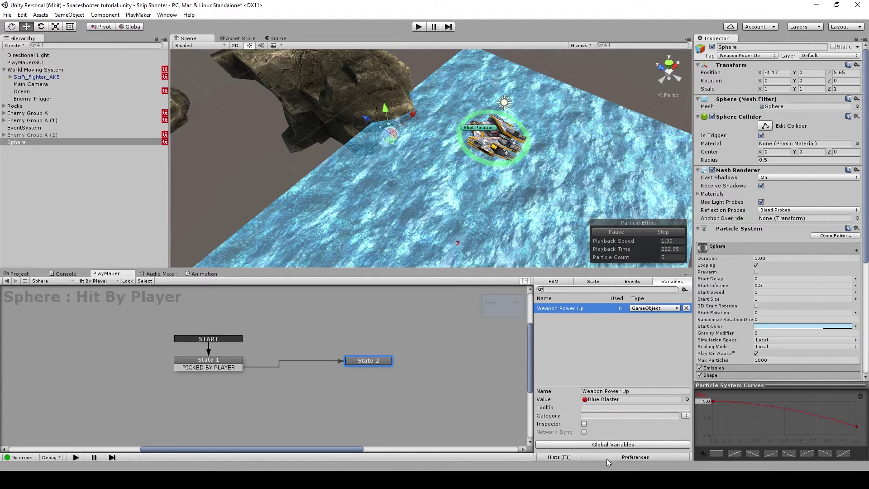
{"action": "left_click", "coordinate": [607, 447]}
{"action": "left_click_drag", "start_coordinate": [89, 11], "coordinate": [325, 124]}
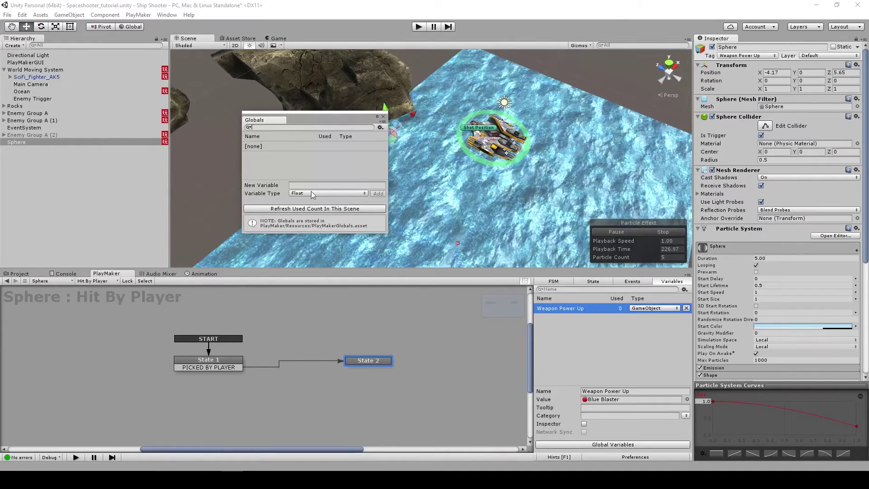
{"action": "left_click", "coordinate": [311, 192]}
{"action": "left_click", "coordinate": [322, 233]}
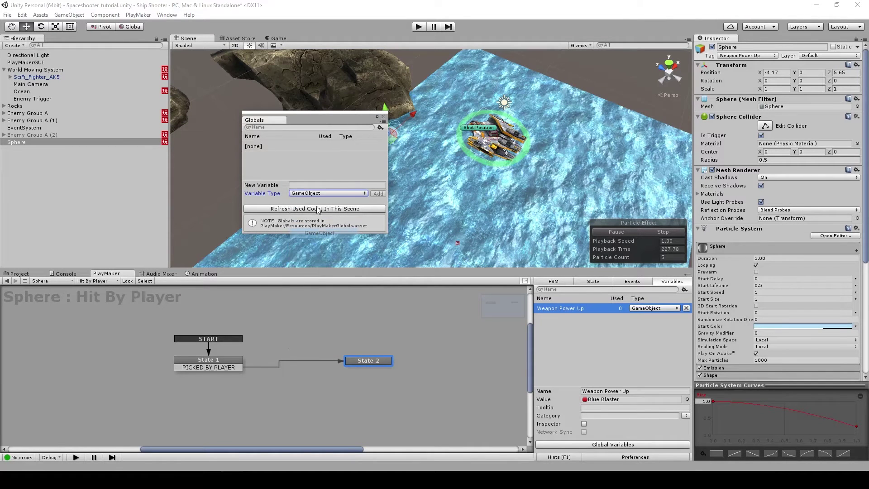
{"action": "type", "text": "Cui"}
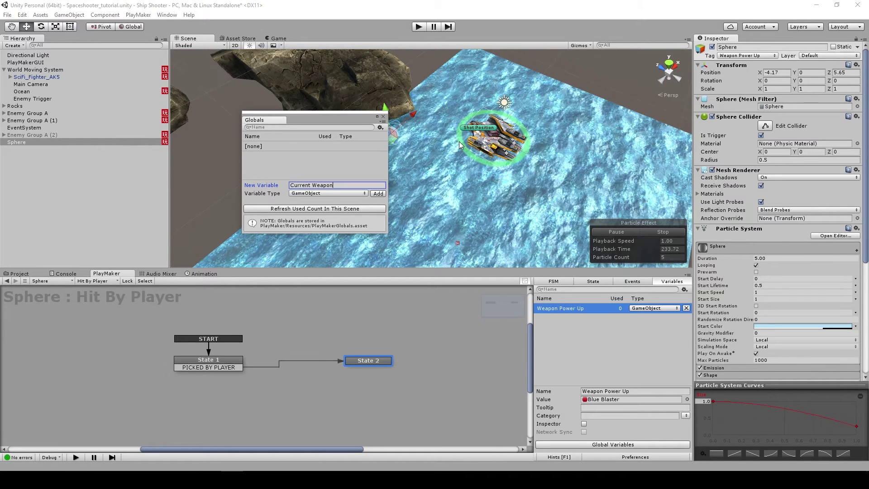
{"action": "key", "text": "Return"}
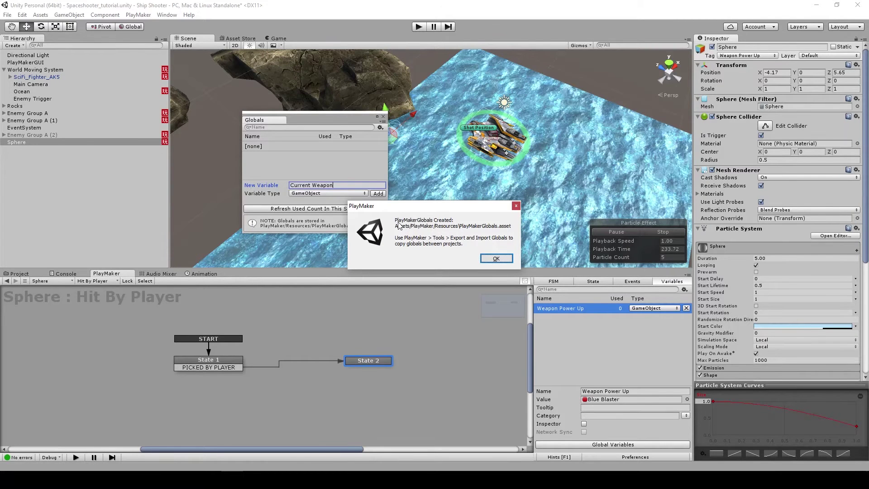
{"action": "left_click", "coordinate": [495, 258]}
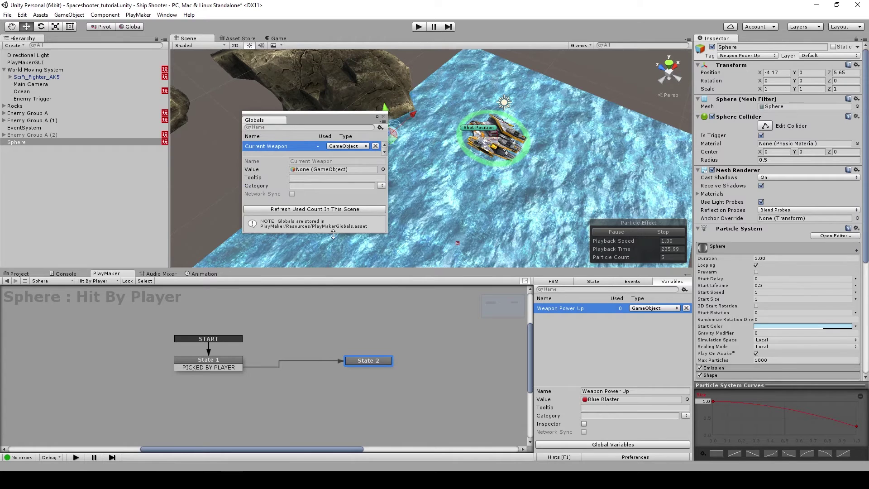
Enlarge the Globals window and set the Current Weapon variable's value to Standard Blaster
{"action": "left_click_drag", "start_coordinate": [333, 234], "coordinate": [337, 304]}
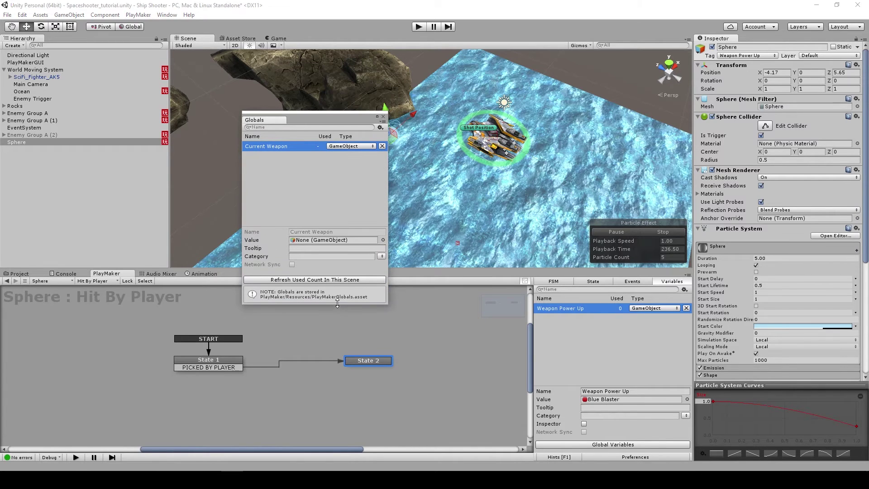
{"action": "left_click", "coordinate": [383, 240]}
{"action": "scroll", "coordinate": [403, 327], "scroll_direction": "down", "scroll_amount": 1}
{"action": "scroll", "coordinate": [404, 332], "scroll_direction": "down", "scroll_amount": 1}
{"action": "double_click", "coordinate": [302, 357]}
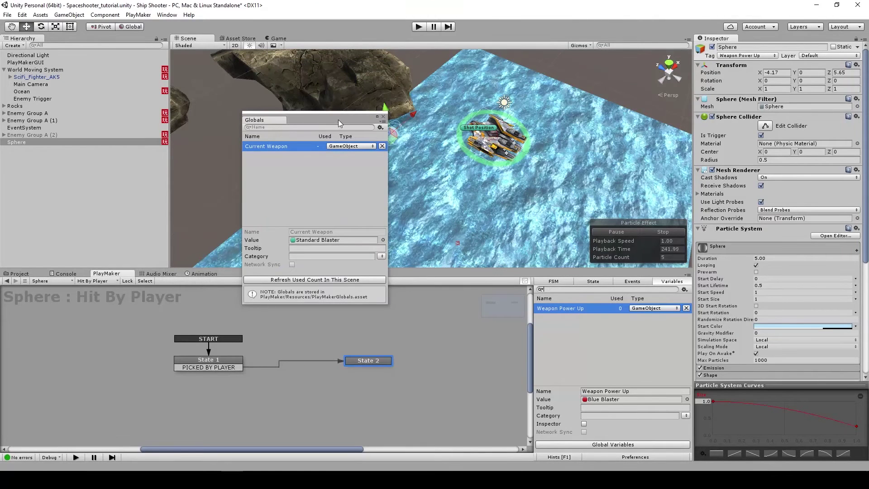
{"action": "left_click_drag", "start_coordinate": [338, 119], "coordinate": [315, 103]}
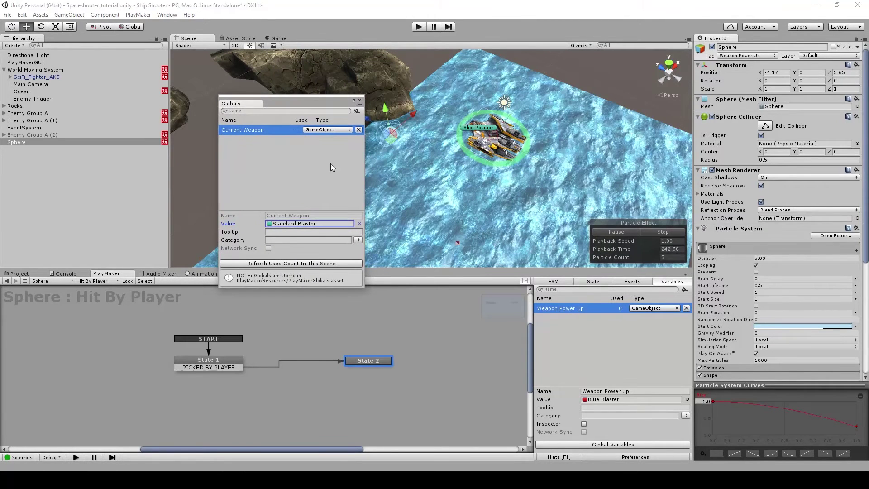
Add a Set Game Object action ahead of Destroy Self in State 2 of the sphere's FSM
{"action": "left_click", "coordinate": [589, 279]}
{"action": "left_click_drag", "start_coordinate": [375, 362], "coordinate": [371, 364]}
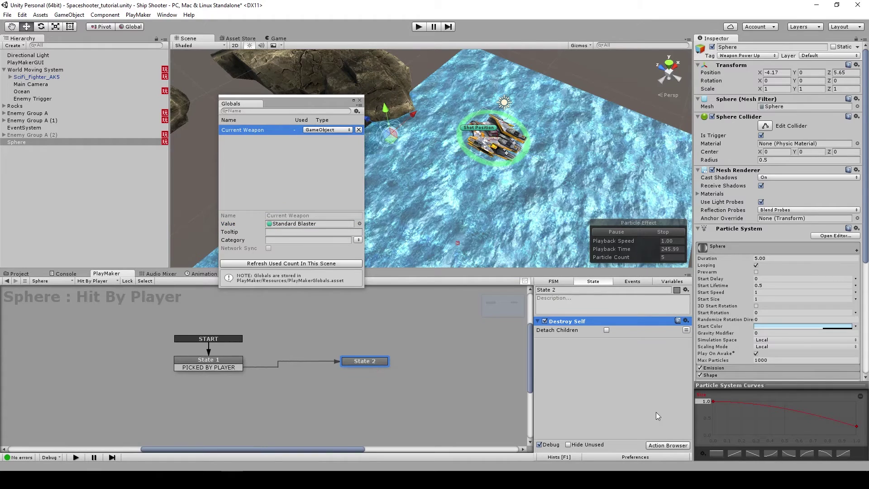
{"action": "left_click", "coordinate": [663, 446]}
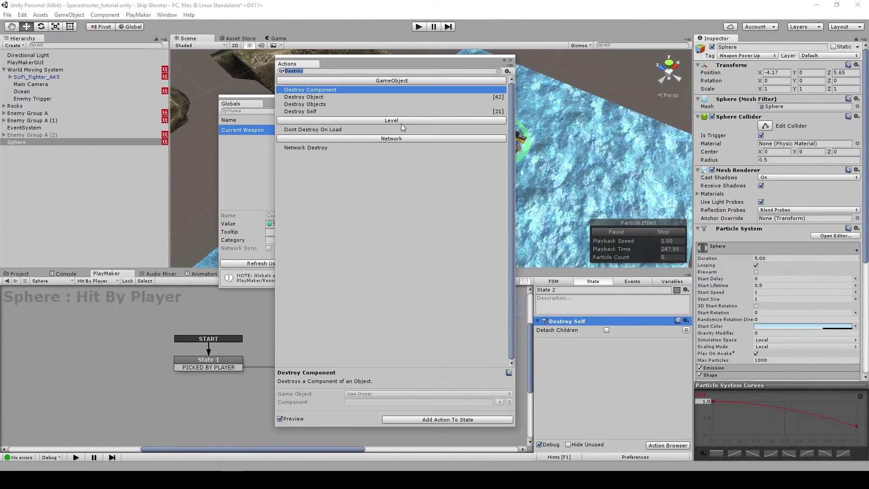
{"action": "type", "text": "set game"}
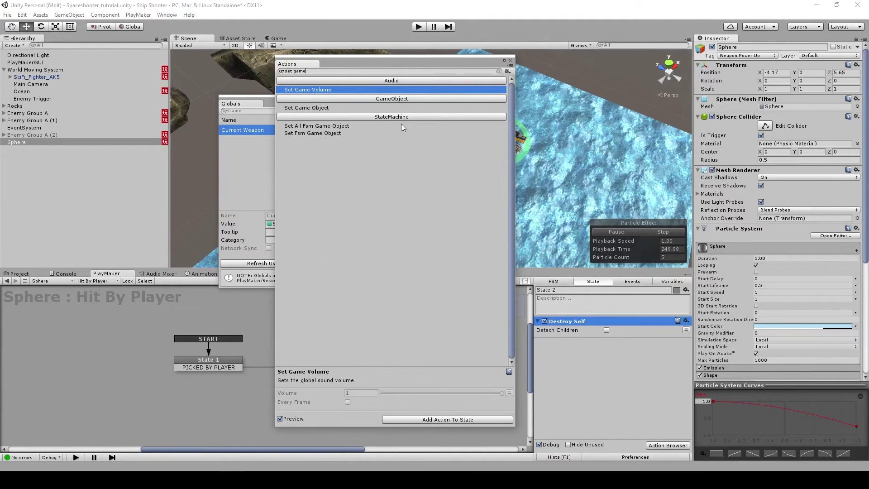
{"action": "double_click", "coordinate": [311, 108]}
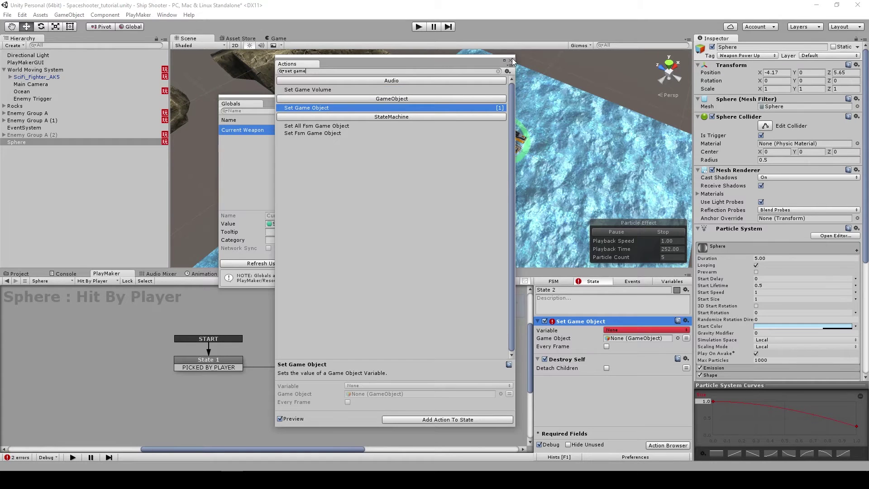
{"action": "left_click", "coordinate": [511, 60]}
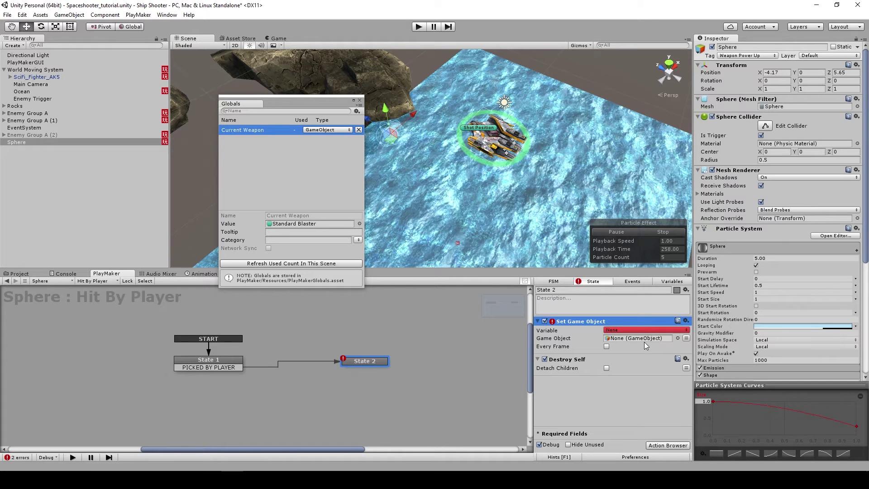
Make Set Game Object assign the Weapon Power Up variable to the global Current Weapon, and close the Globals window
{"action": "left_click", "coordinate": [633, 331]}
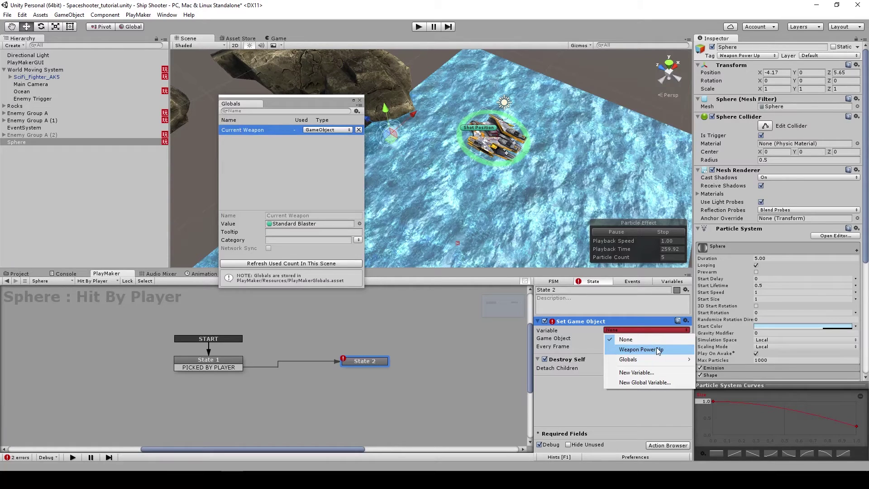
{"action": "mouse_move", "coordinate": [648, 357]}
{"action": "left_click", "coordinate": [729, 359]}
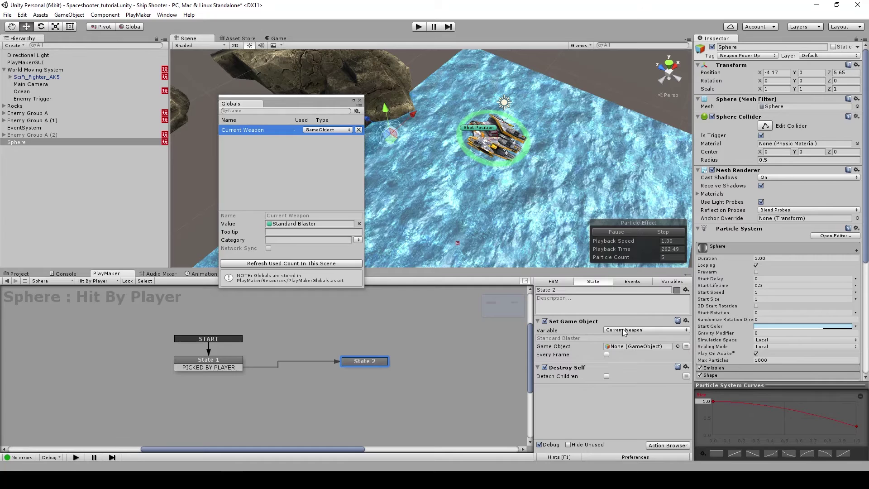
{"action": "left_click", "coordinate": [686, 346]}
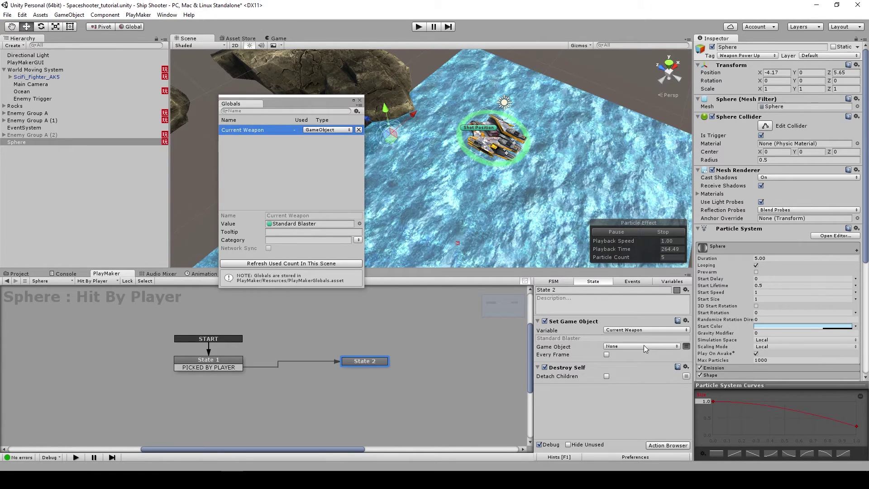
{"action": "left_click", "coordinate": [639, 344]}
{"action": "left_click", "coordinate": [635, 365]}
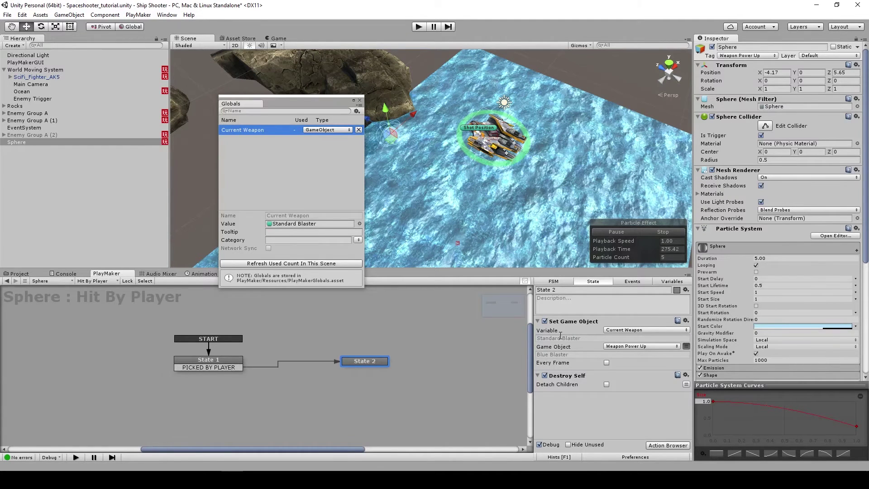
{"action": "left_click", "coordinate": [359, 101]}
{"action": "left_click", "coordinate": [538, 322]}
{"action": "left_click", "coordinate": [538, 321]}
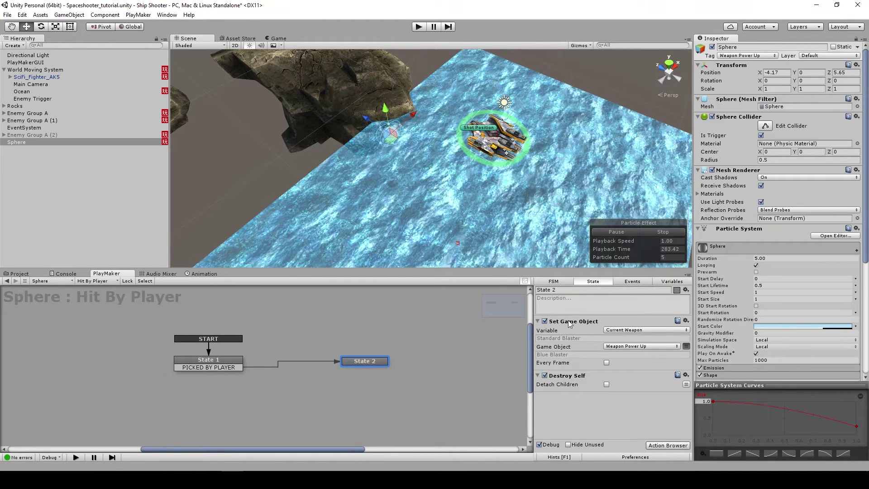
In SciFi_Fighter_AK5's AK5 Fire FSM, set State 2's Create Object game object to the global Current Weapon and save the scene
{"action": "left_click", "coordinate": [57, 280]}
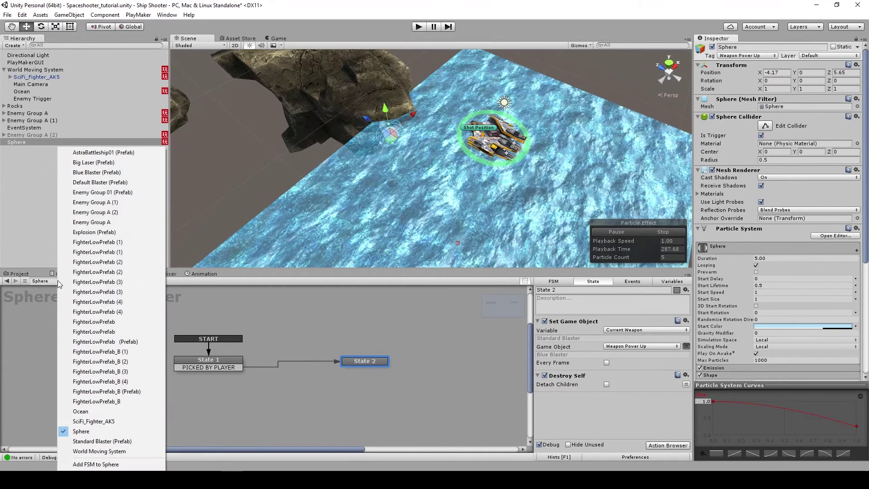
{"action": "left_click", "coordinate": [108, 422]}
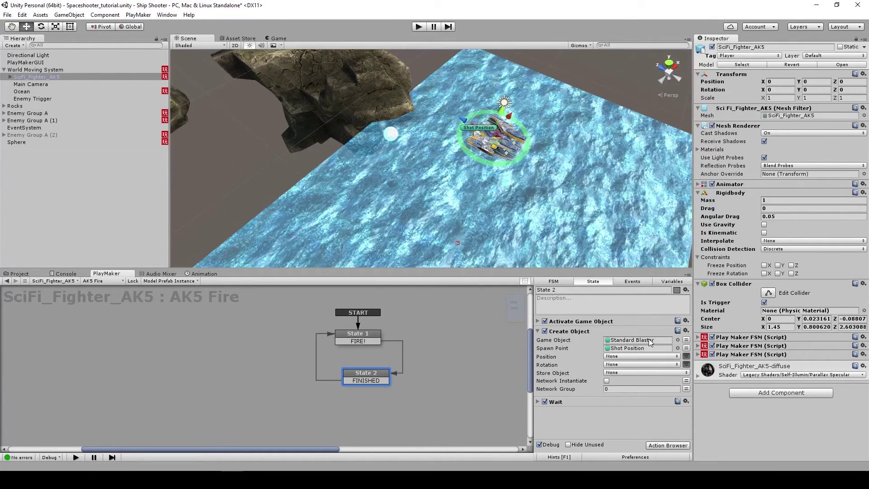
{"action": "left_click", "coordinate": [688, 339]}
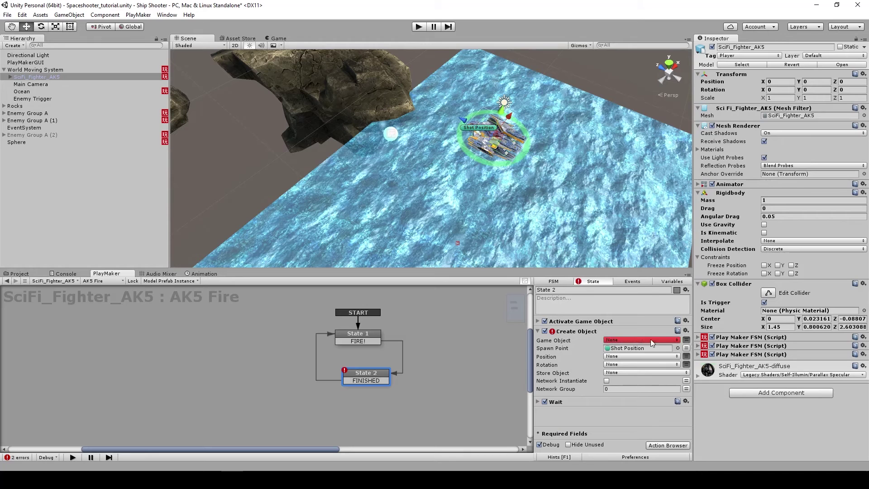
{"action": "left_click", "coordinate": [650, 339]}
{"action": "mouse_move", "coordinate": [640, 361]}
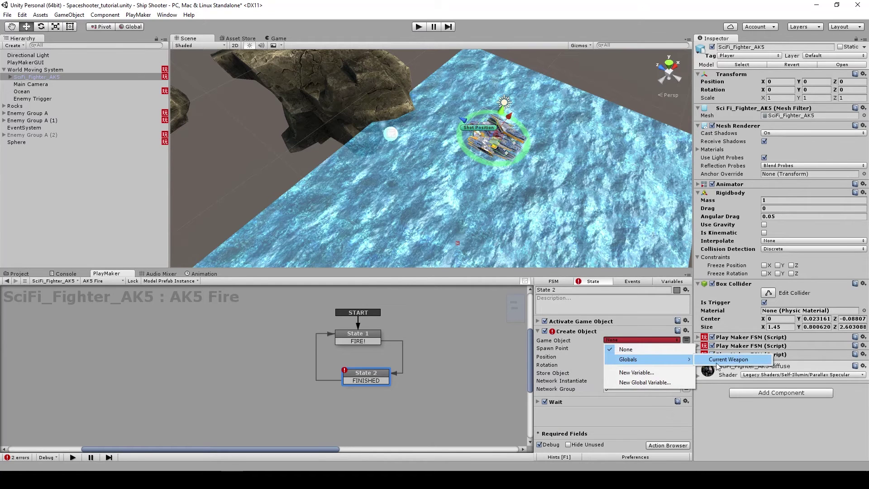
{"action": "left_click", "coordinate": [733, 361]}
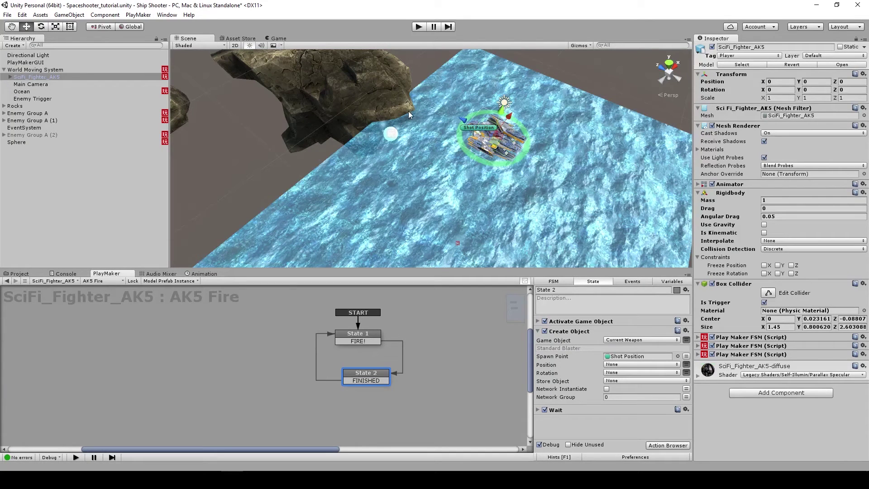
{"action": "key", "text": "ctrl+s"}
Play-test the game by steering the ship and firing without picking up the power-up sphere, and stop play mode
{"action": "left_click", "coordinate": [418, 26]}
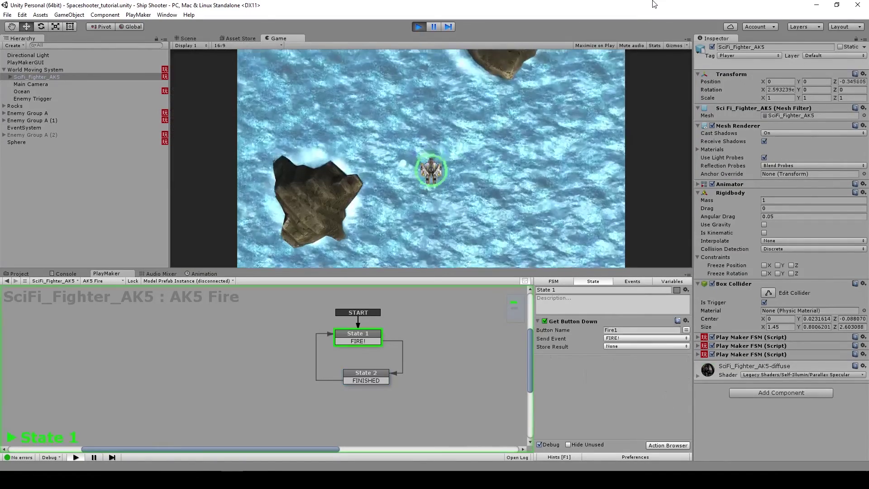
{"action": "key", "text": "Right"}
{"action": "key", "text": "ctrl"}
{"action": "key", "text": "ctrl"}
{"action": "key", "text": "ctrl"}
{"action": "key", "text": "ctrl"}
{"action": "key", "text": "Left"}
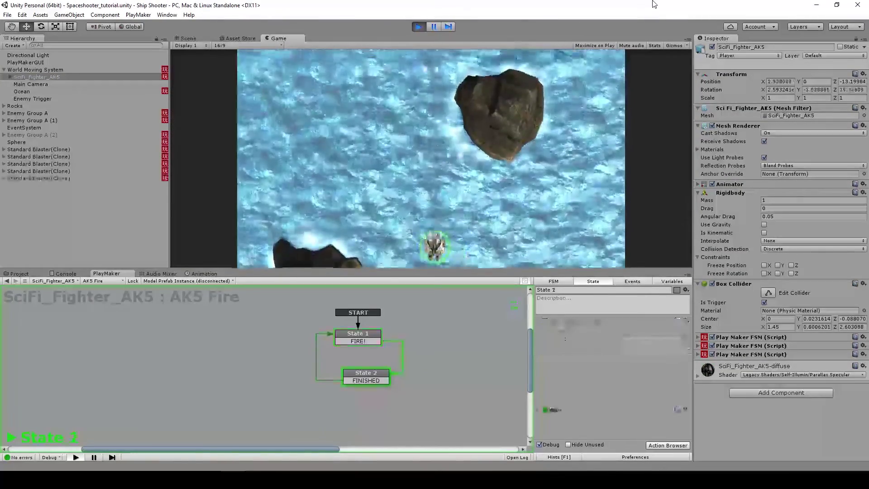
{"action": "key", "text": "Right"}
{"action": "key", "text": "Left"}
{"action": "key", "text": "ctrl"}
{"action": "key", "text": "ctrl"}
{"action": "key", "text": "ctrl"}
{"action": "key", "text": "Right"}
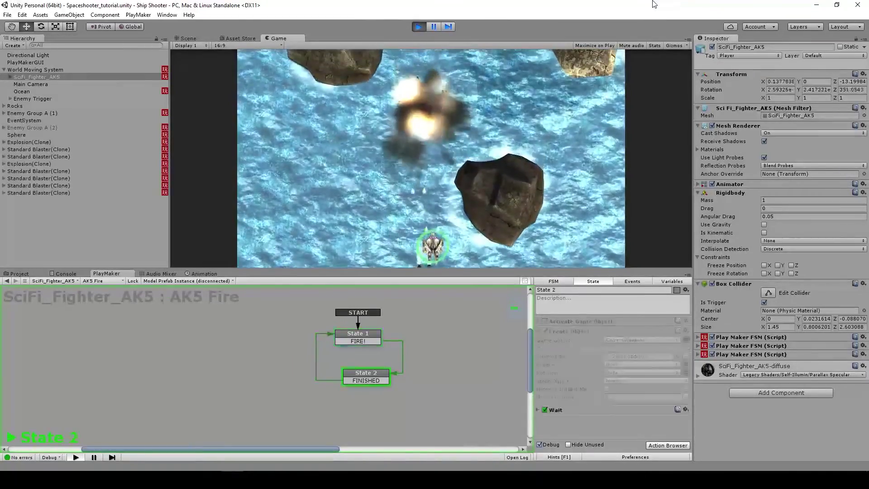
{"action": "left_click", "coordinate": [418, 27]}
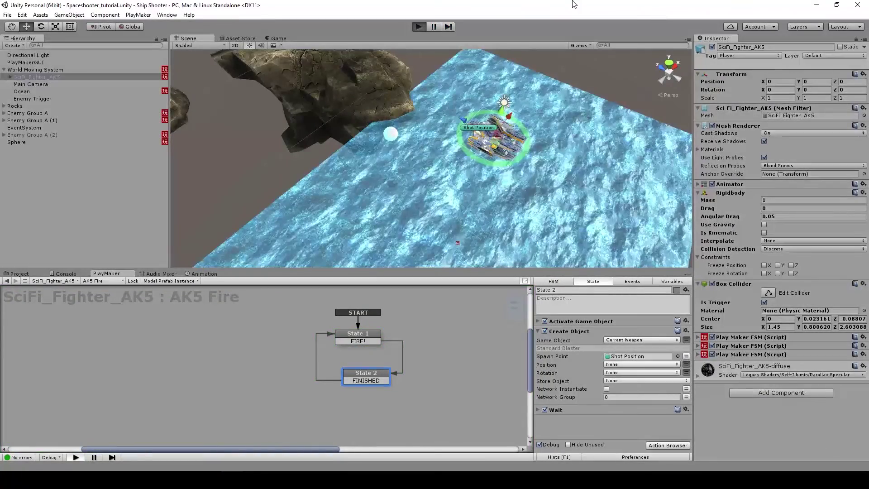
Play-test again by flying into the power-up sphere and firing the Blue Blaster at the enemies, and stop play mode
{"action": "key", "text": "ctrl+p"}
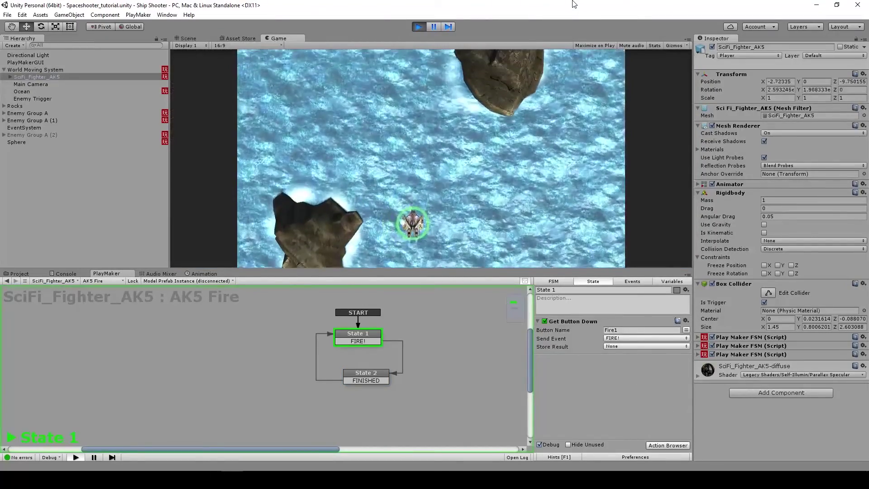
{"action": "key", "text": "Down"}
{"action": "key", "text": "Right"}
{"action": "key", "text": "ctrl"}
{"action": "key", "text": "ctrl"}
{"action": "key", "text": "ctrl"}
{"action": "key", "text": "ctrl"}
{"action": "key", "text": "ctrl"}
{"action": "key", "text": "ctrl"}
{"action": "key", "text": "ctrl"}
{"action": "key", "text": "Left"}
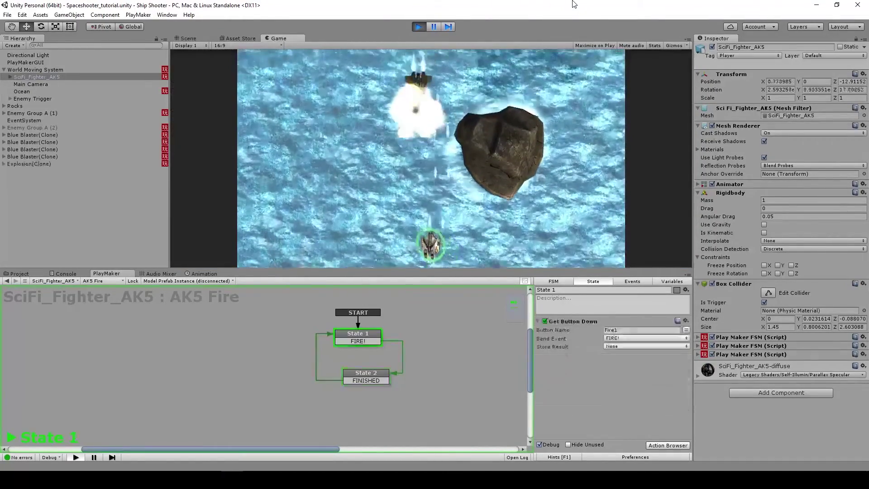
{"action": "key", "text": "Up"}
{"action": "key", "text": "ctrl"}
{"action": "key", "text": "ctrl"}
{"action": "key", "text": "ctrl"}
{"action": "key", "text": "ctrl"}
{"action": "key", "text": "Right"}
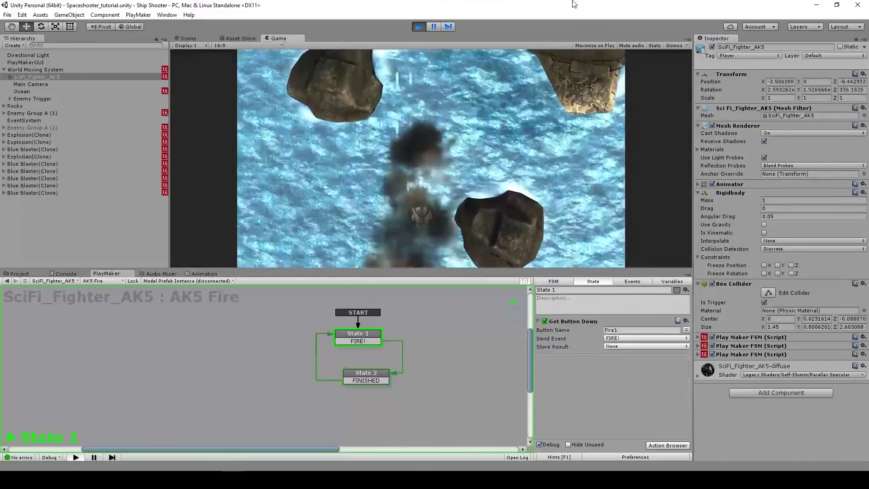
{"action": "key", "text": "ctrl+p"}
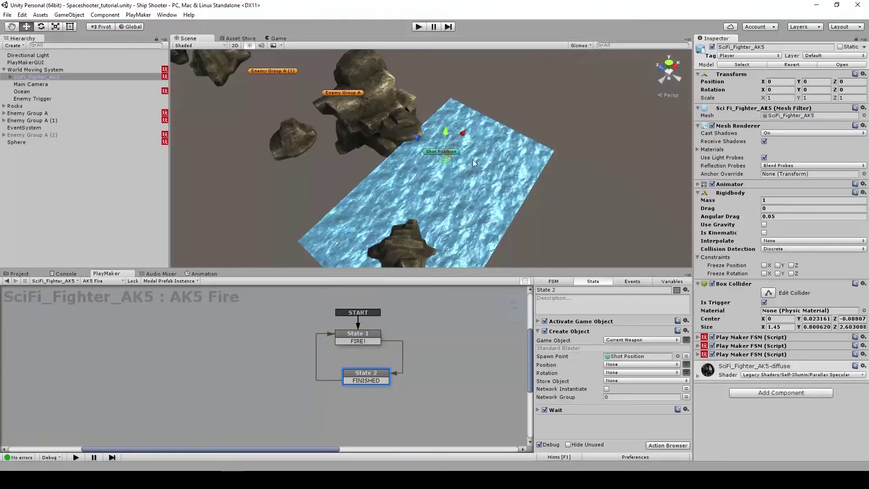
Rename the Sphere object as Blue Blaster PowerUP
{"action": "left_click_drag", "start_coordinate": [372, 183], "coordinate": [447, 138], "text": "alt"}
{"action": "scroll", "coordinate": [422, 157], "scroll_direction": "up", "scroll_amount": 4}
{"action": "scroll", "coordinate": [446, 135], "scroll_direction": "up", "scroll_amount": 4}
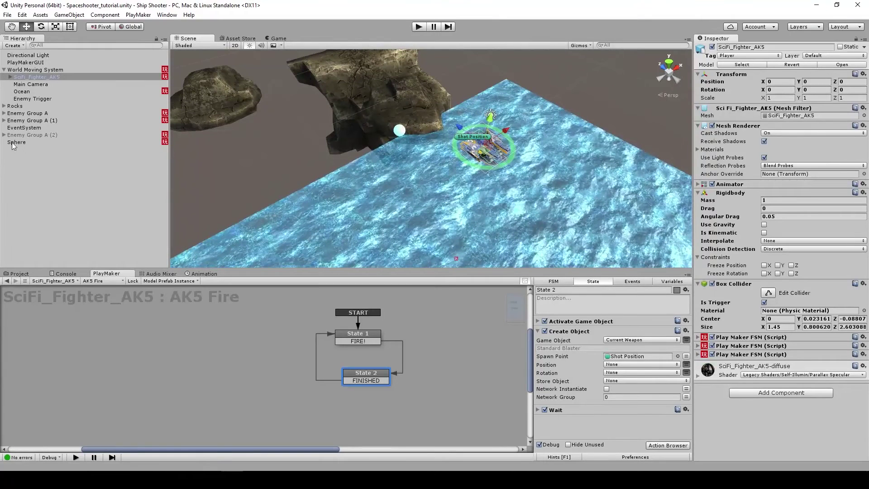
{"action": "left_click", "coordinate": [16, 142]}
{"action": "left_click", "coordinate": [756, 48]}
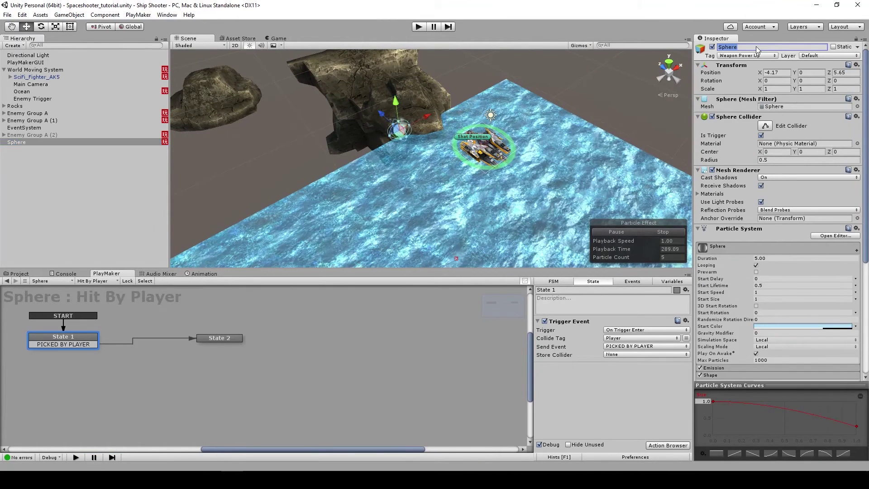
{"action": "type", "text": "Blue Blaster PowerUP"}
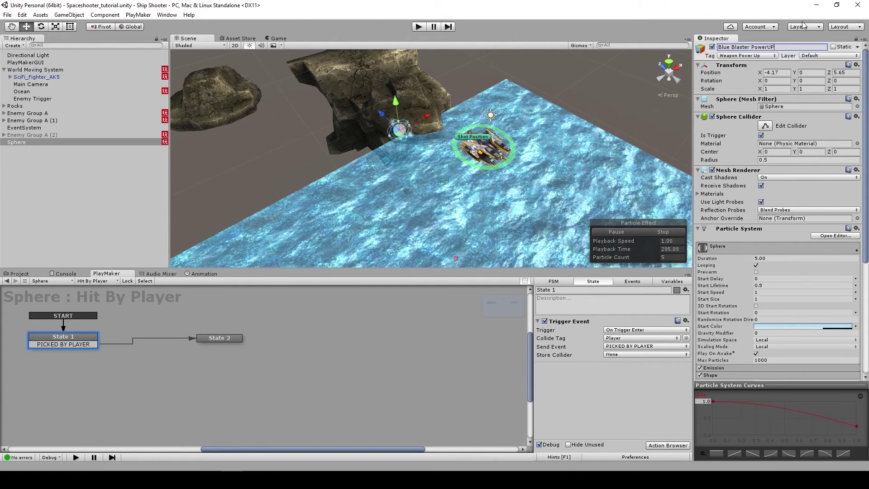
{"action": "key", "text": "Return"}
Place a duplicate of Blue Blaster PowerUP at X 3.5 and name it Big Laser PowerUP
{"action": "left_click_drag", "start_coordinate": [551, 181], "coordinate": [621, 176], "text": "alt"}
{"action": "key", "text": "ctrl+d"}
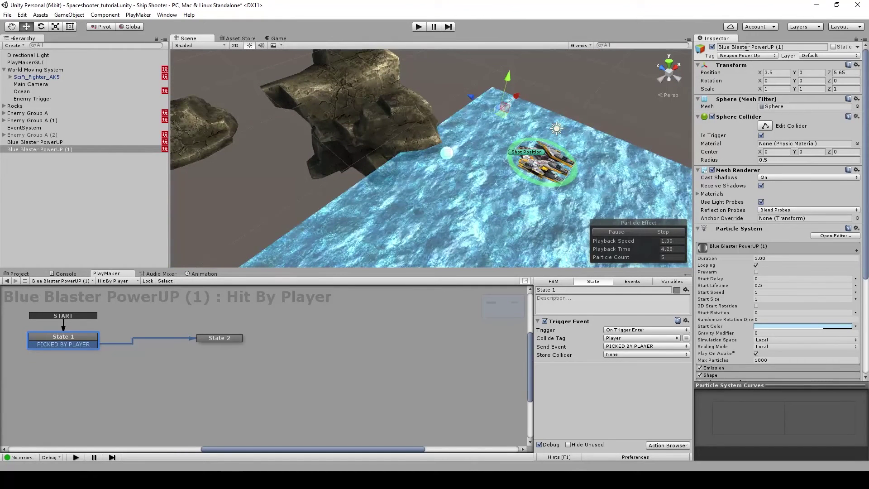
{"action": "left_click_drag", "start_coordinate": [748, 47], "coordinate": [659, 44]}
{"action": "type", "text": "Big Laser"}
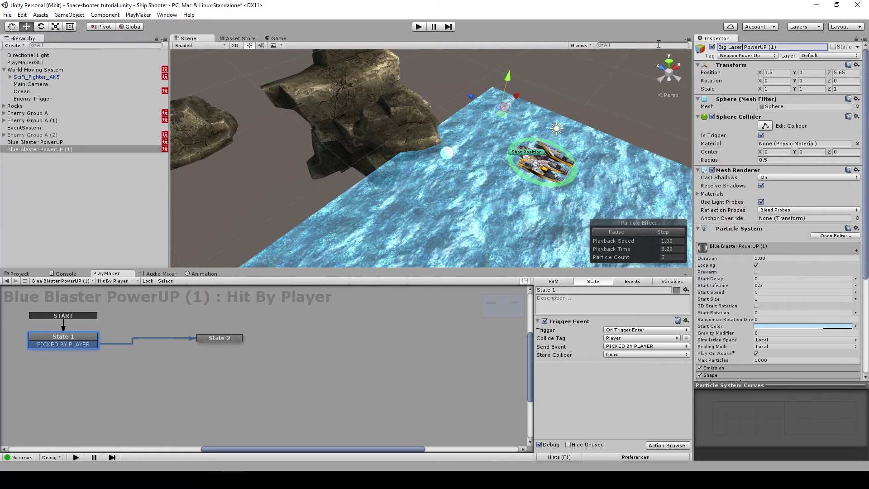
{"action": "key", "text": "Delete"}
{"action": "key", "text": "End"}
{"action": "key", "text": "Return"}
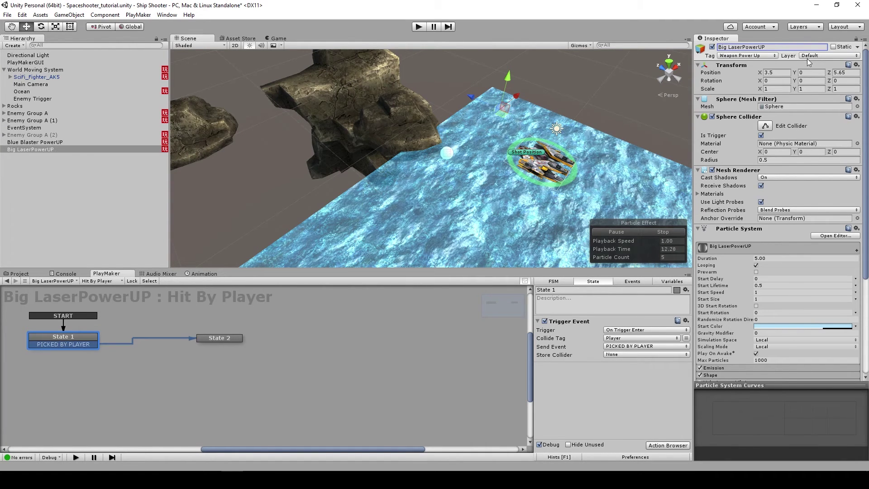
{"action": "left_click", "coordinate": [742, 47]}
{"action": "left_click", "coordinate": [743, 47]}
{"action": "left_click", "coordinate": [776, 47]}
{"action": "key", "text": "Return"}
Set the Weapon Power Up variable of Big Laser PowerUP to the Big Laser prefab
{"action": "left_click_drag", "start_coordinate": [469, 127], "coordinate": [376, 179], "text": "alt"}
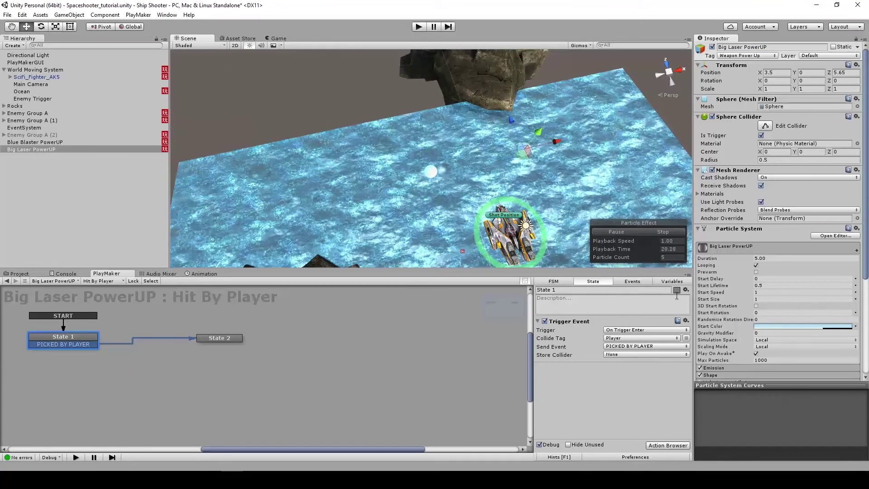
{"action": "left_click", "coordinate": [671, 281]}
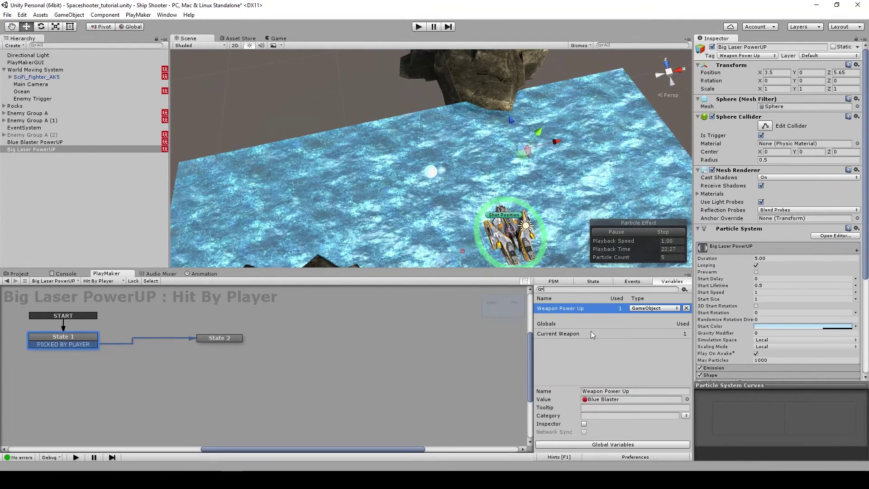
{"action": "left_click", "coordinate": [571, 309]}
{"action": "left_click", "coordinate": [686, 399]}
{"action": "double_click", "coordinate": [187, 147]}
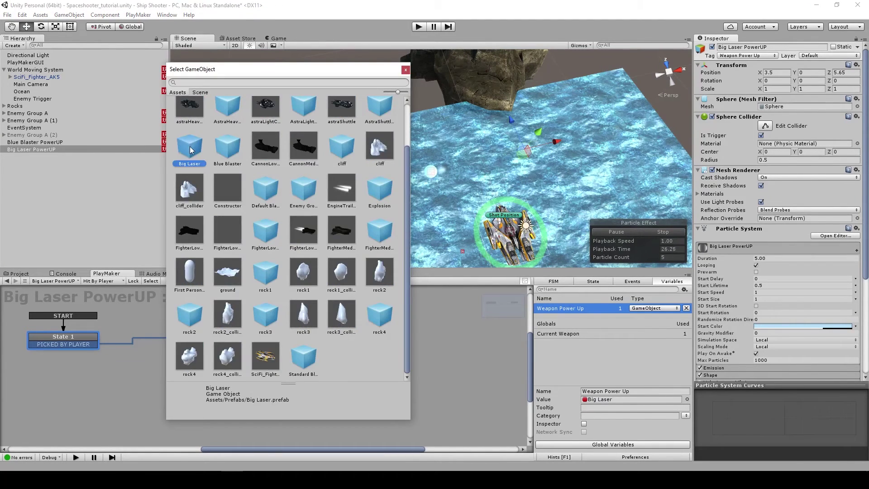
Move Big Laser PowerUP ahead along the level to about Z 45.1, near Enemy Group A
{"action": "left_click_drag", "start_coordinate": [289, 156], "coordinate": [322, 160], "text": "alt"}
{"action": "scroll", "coordinate": [322, 159], "scroll_direction": "down", "scroll_amount": 5}
{"action": "left_click_drag", "start_coordinate": [474, 138], "coordinate": [451, 66]}
{"action": "scroll", "coordinate": [451, 65], "scroll_direction": "down", "scroll_amount": 5}
{"action": "left_click_drag", "start_coordinate": [254, 174], "coordinate": [404, 136], "text": "alt"}
{"action": "middle_click_drag", "start_coordinate": [404, 135], "coordinate": [506, 151]}
{"action": "left_click_drag", "start_coordinate": [506, 151], "coordinate": [584, 132], "text": "alt"}
{"action": "left_click_drag", "start_coordinate": [457, 123], "coordinate": [204, 122]}
{"action": "middle_click_drag", "start_coordinate": [308, 164], "coordinate": [423, 162]}
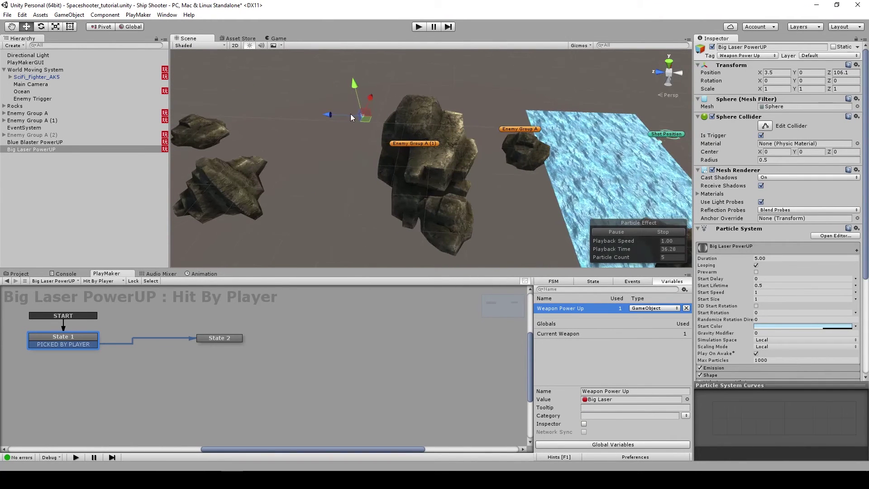
{"action": "left_click_drag", "start_coordinate": [339, 114], "coordinate": [503, 121]}
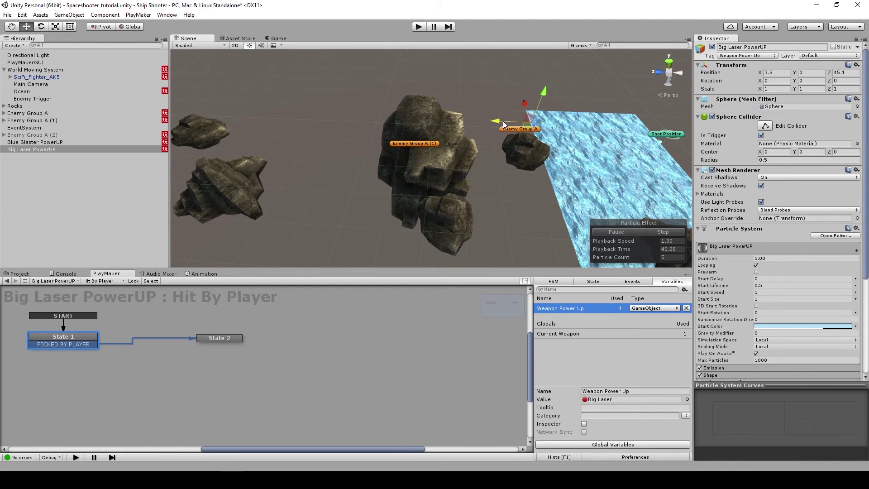
{"action": "left_click_drag", "start_coordinate": [651, 148], "coordinate": [589, 160], "text": "alt"}
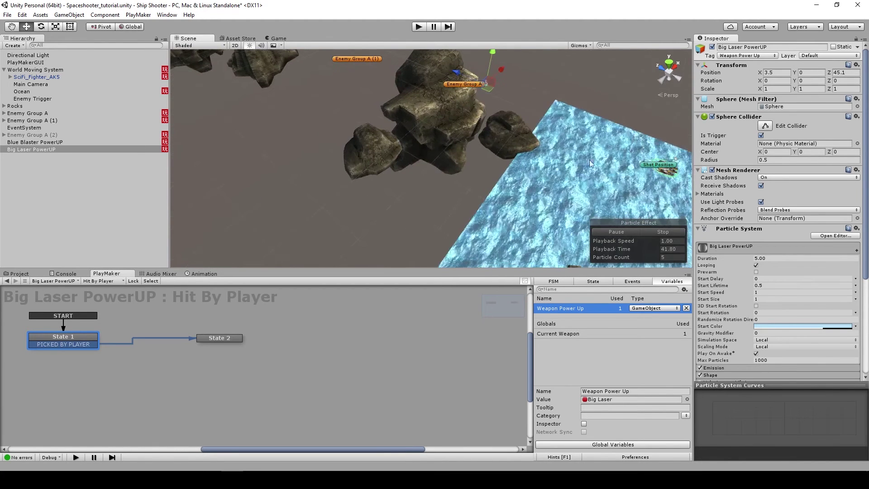
Move Blue Blaster PowerUP to about X -11.9, Z 36.2 and save the scene
{"action": "left_click", "coordinate": [633, 167]}
{"action": "left_click", "coordinate": [561, 149]}
{"action": "left_click_drag", "start_coordinate": [561, 148], "coordinate": [475, 117]}
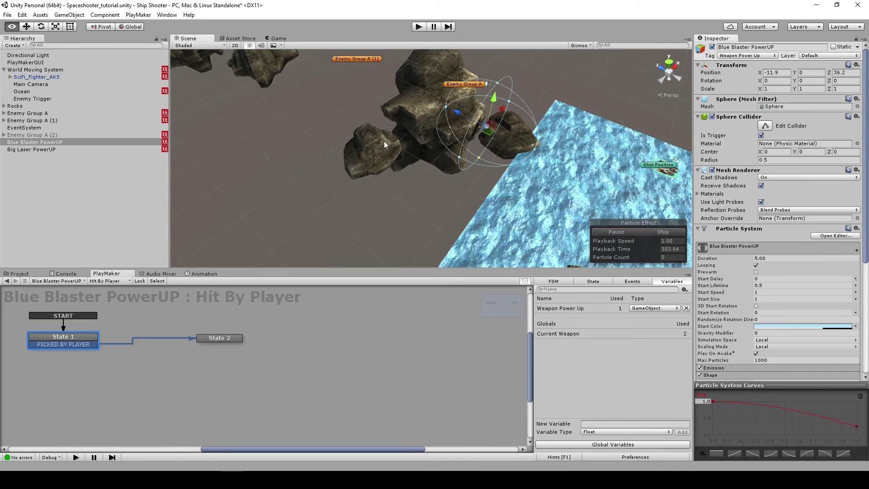
{"action": "left_click_drag", "start_coordinate": [385, 145], "coordinate": [457, 174], "text": "alt"}
{"action": "key", "text": "ctrl+s"}
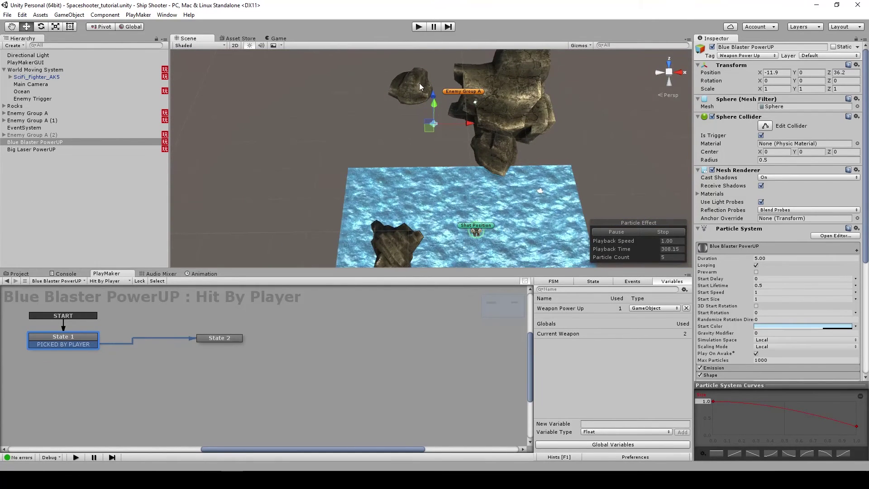
Create prefabs of Big Laser PowerUP and Blue Blaster PowerUP in the Prefabs folder
{"action": "left_click", "coordinate": [30, 274]}
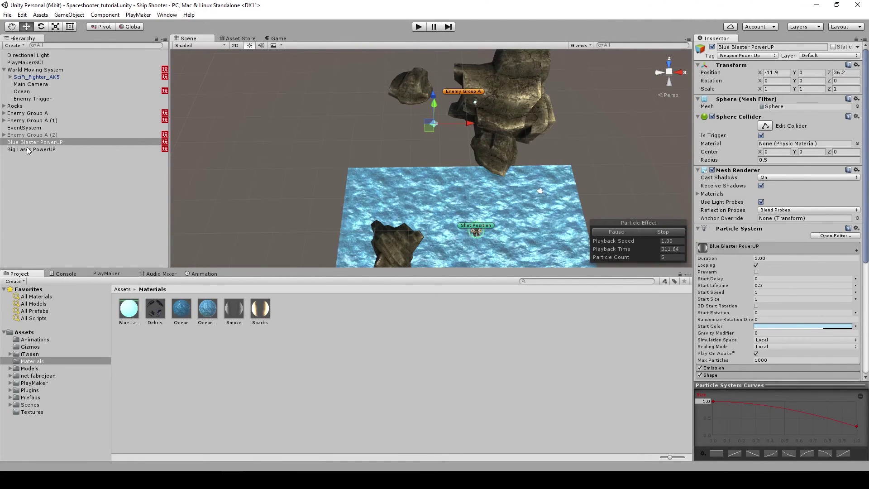
{"action": "left_click", "coordinate": [29, 397]}
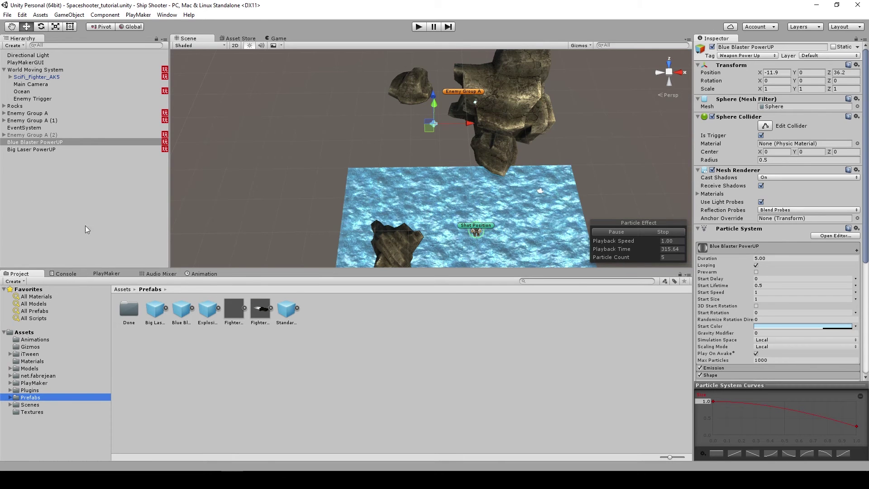
{"action": "left_click", "coordinate": [44, 149], "text": "shift"}
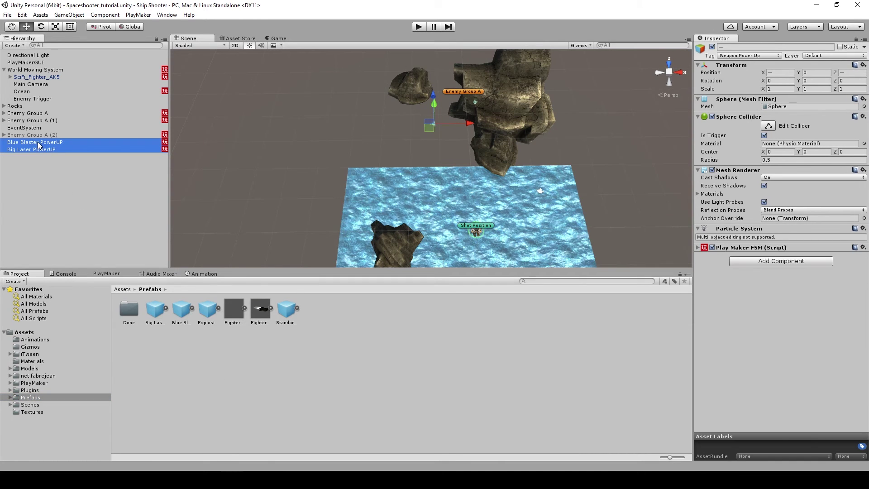
{"action": "left_click_drag", "start_coordinate": [66, 178], "coordinate": [272, 389]}
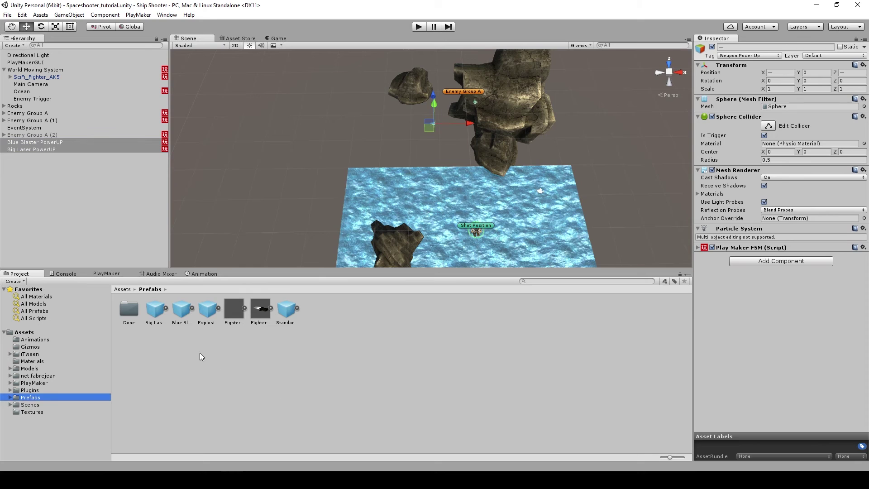
{"action": "left_click", "coordinate": [36, 160]}
{"action": "left_click_drag", "start_coordinate": [31, 151], "coordinate": [245, 401]}
{"action": "left_click", "coordinate": [40, 142]}
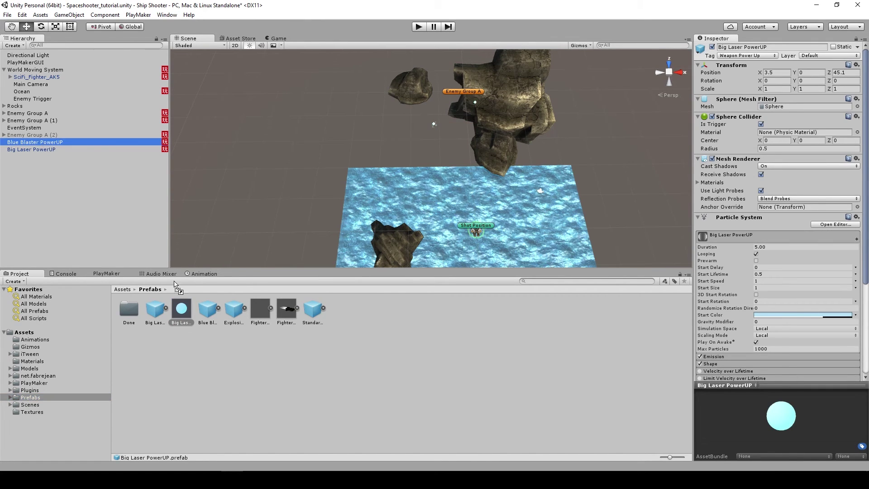
{"action": "left_click_drag", "start_coordinate": [175, 284], "coordinate": [235, 428]}
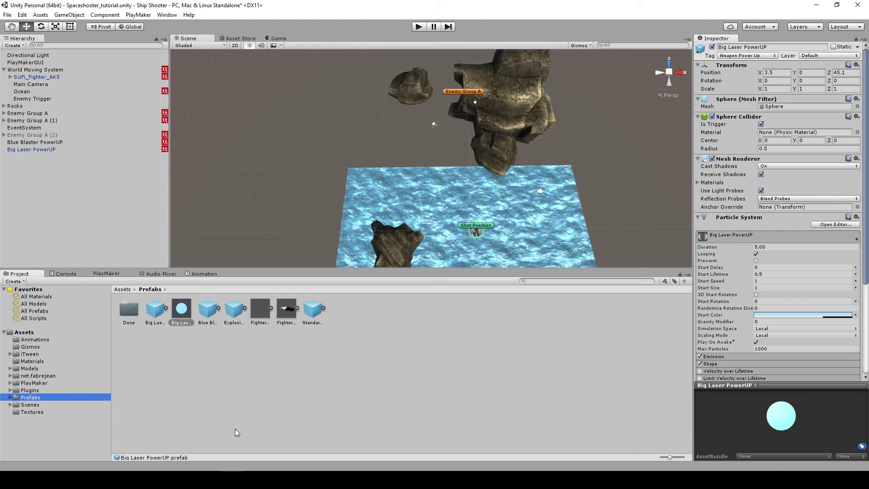
{"action": "left_click", "coordinate": [180, 311]}
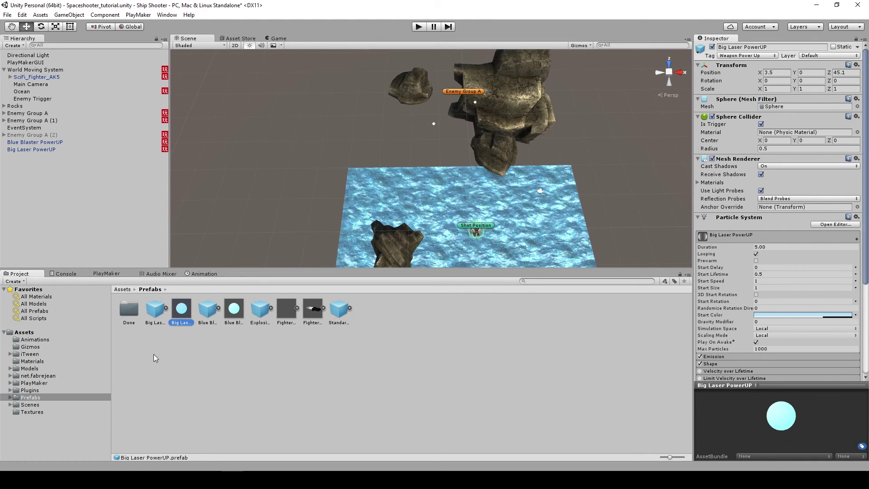
Duplicate the Blue Laser Item material in the Materials folder and name the copy Big Laser Powerup
{"action": "left_click", "coordinate": [33, 361]}
{"action": "left_click", "coordinate": [129, 315]}
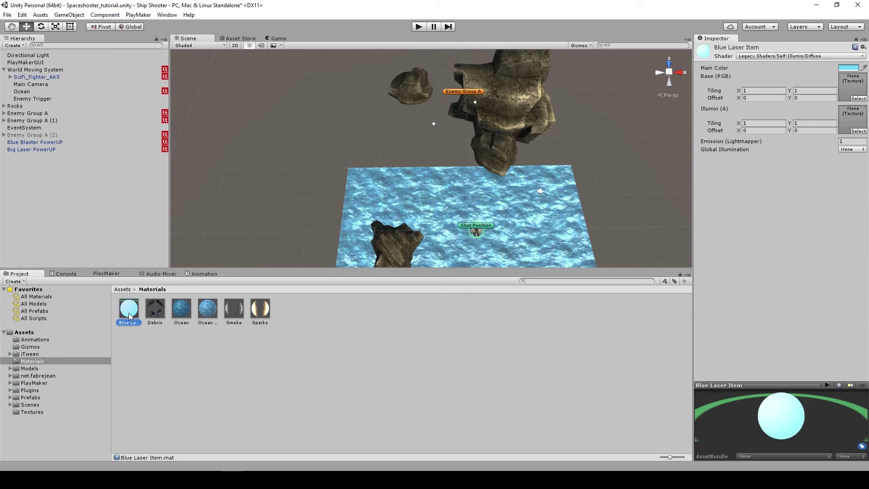
{"action": "key", "text": "ctrl+d"}
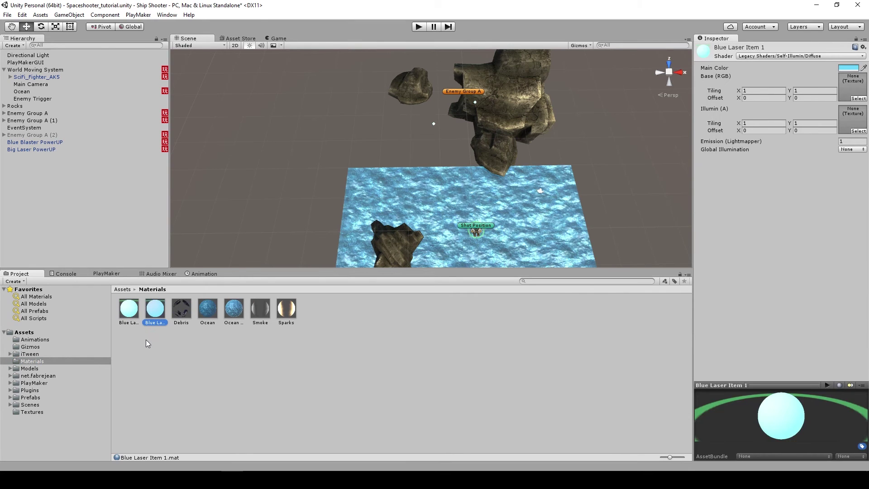
{"action": "left_click", "coordinate": [132, 315]}
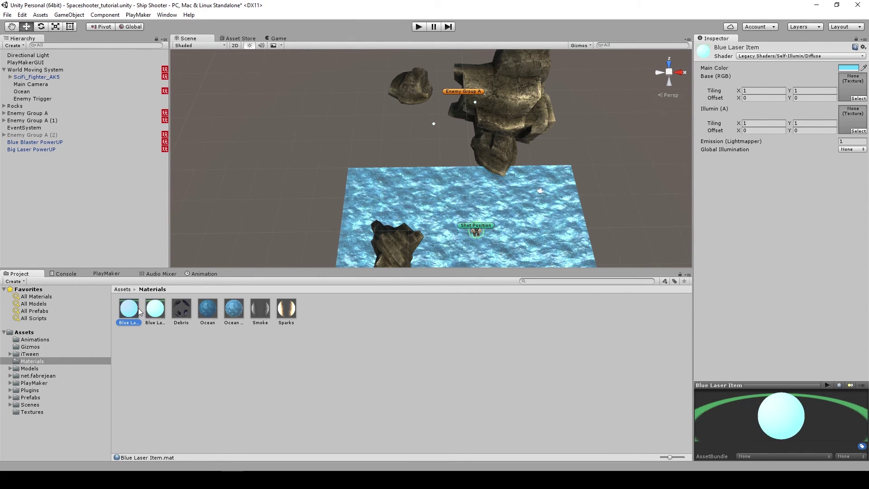
{"action": "left_click", "coordinate": [155, 309]}
{"action": "left_click", "coordinate": [160, 323]}
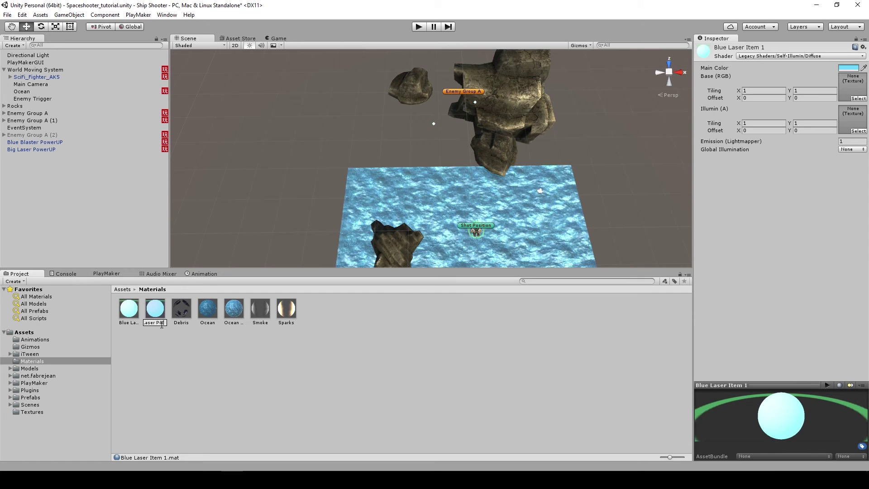
{"action": "key", "text": "Return"}
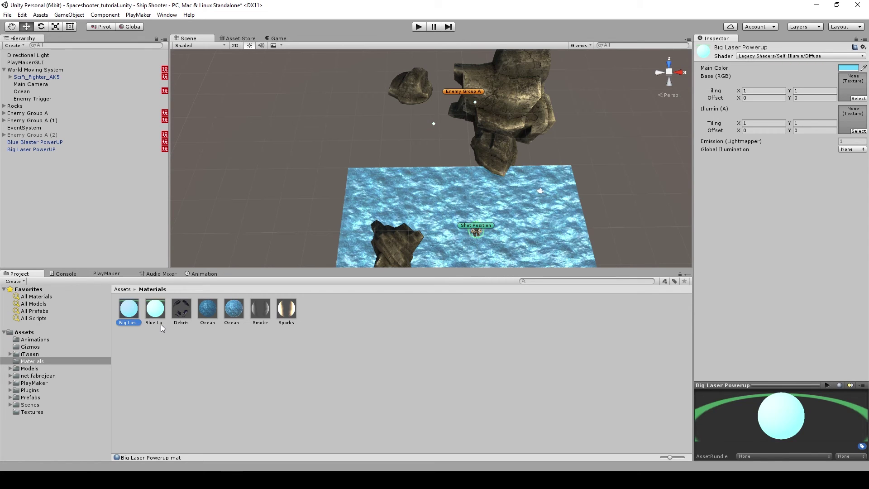
Change the Main Color of the Big Laser Powerup material to a saturated green
{"action": "left_click", "coordinate": [848, 68]}
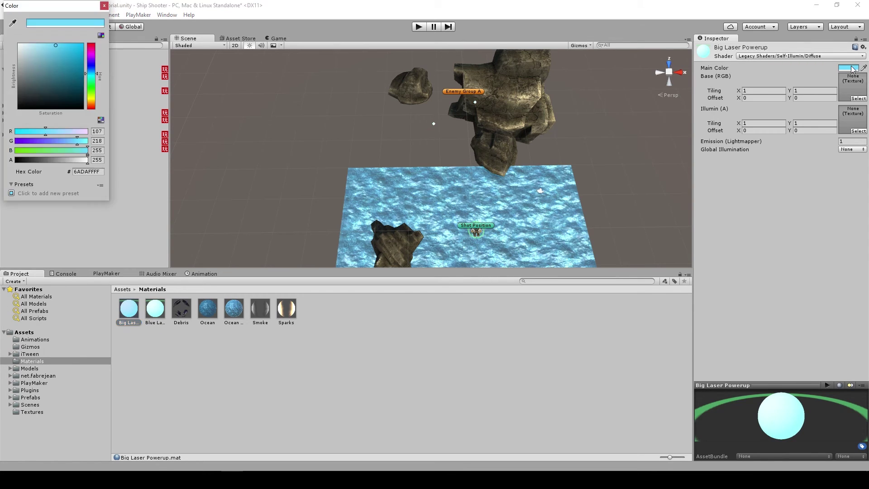
{"action": "left_click_drag", "start_coordinate": [92, 81], "coordinate": [94, 83]}
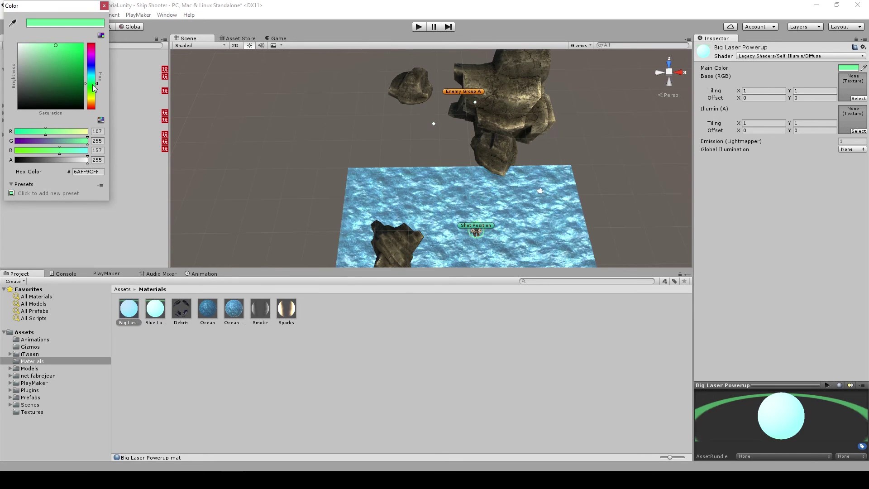
{"action": "left_click", "coordinate": [104, 6]}
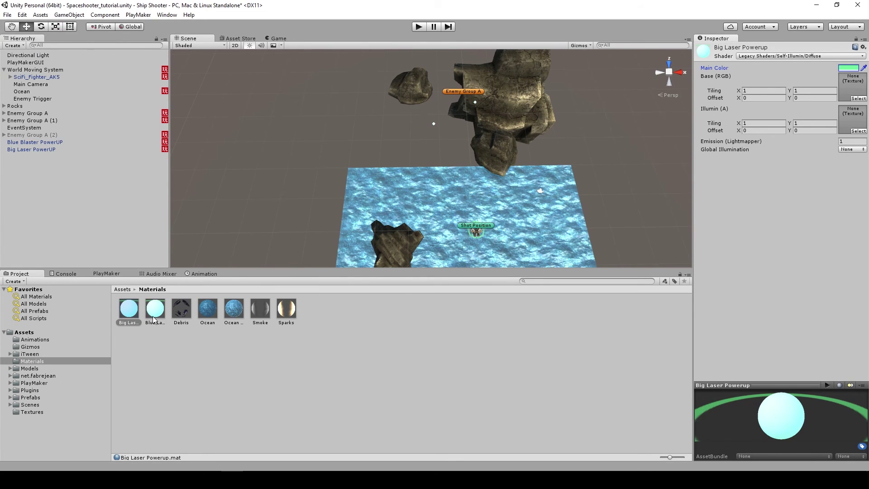
{"action": "left_click", "coordinate": [844, 68]}
{"action": "left_click_drag", "start_coordinate": [68, 42], "coordinate": [65, 47]}
{"action": "left_click", "coordinate": [104, 6]}
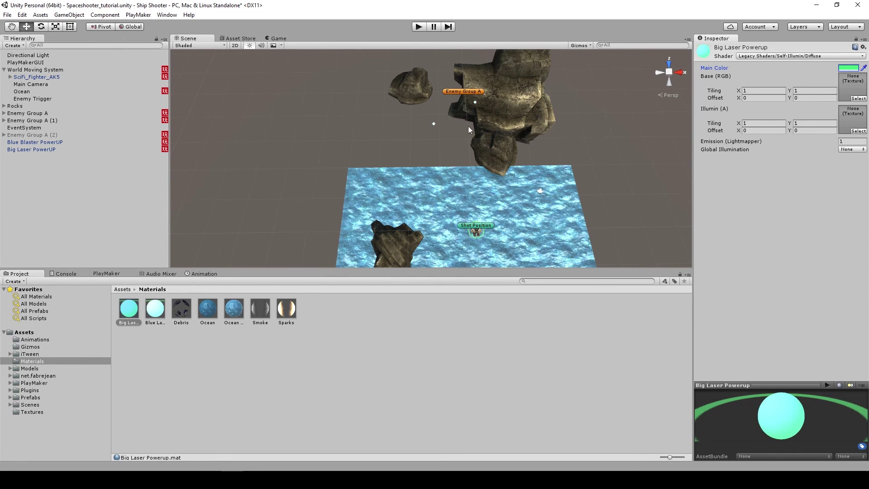
Assign the Big Laser Powerup material to the Big Laser PowerUP object and apply the change to its prefab
{"action": "scroll", "coordinate": [469, 128], "scroll_direction": "up", "scroll_amount": 3}
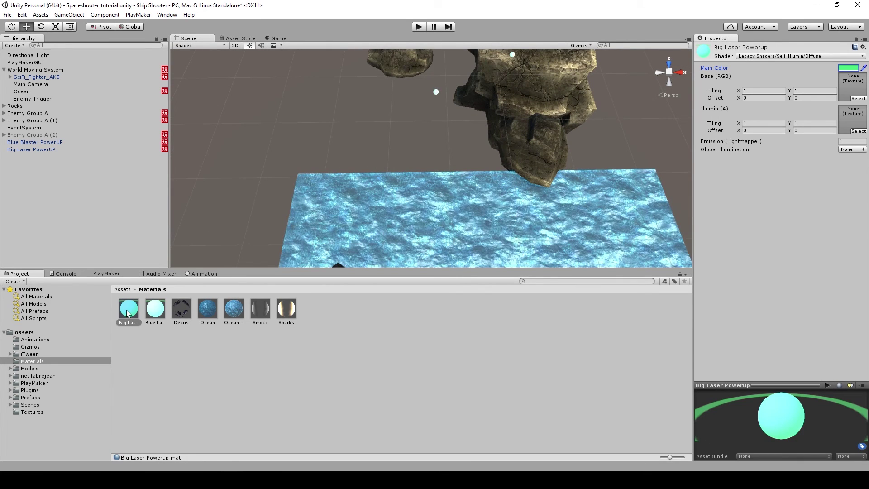
{"action": "left_click_drag", "start_coordinate": [126, 309], "coordinate": [33, 152]}
{"action": "left_click", "coordinate": [843, 66]}
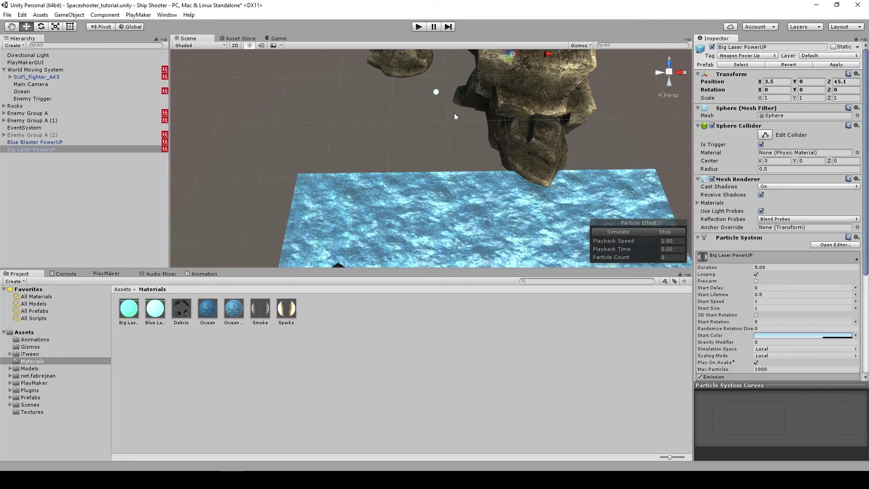
Check the two power-up spheres in the scene, deselect everything and save the scene
{"action": "middle_click_drag", "start_coordinate": [454, 113], "coordinate": [421, 185]}
{"action": "left_click", "coordinate": [442, 182]}
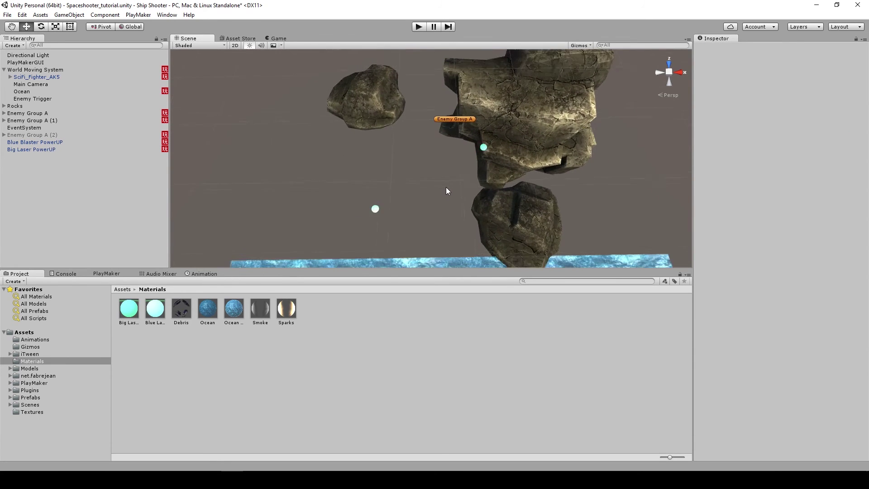
{"action": "key", "text": "ctrl+s"}
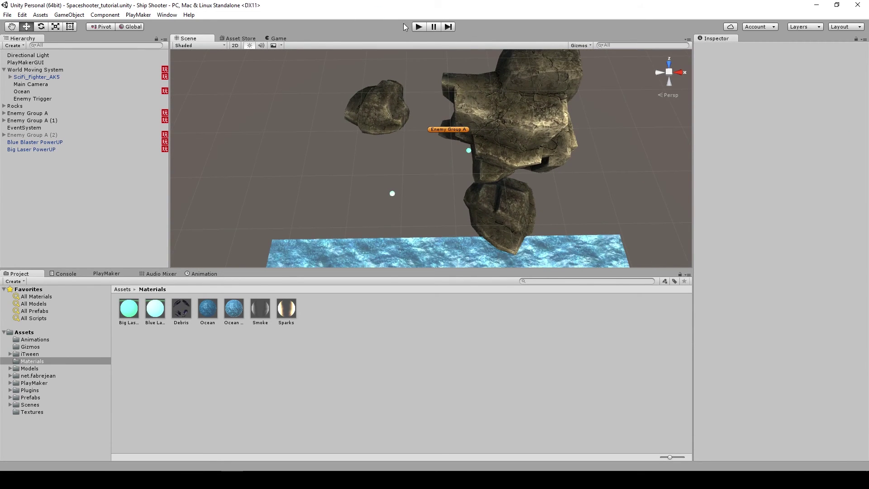
Play-test the level by collecting the Blue Blaster power-up and firing at the enemy ships, and stop the game
{"action": "left_click", "coordinate": [418, 27]}
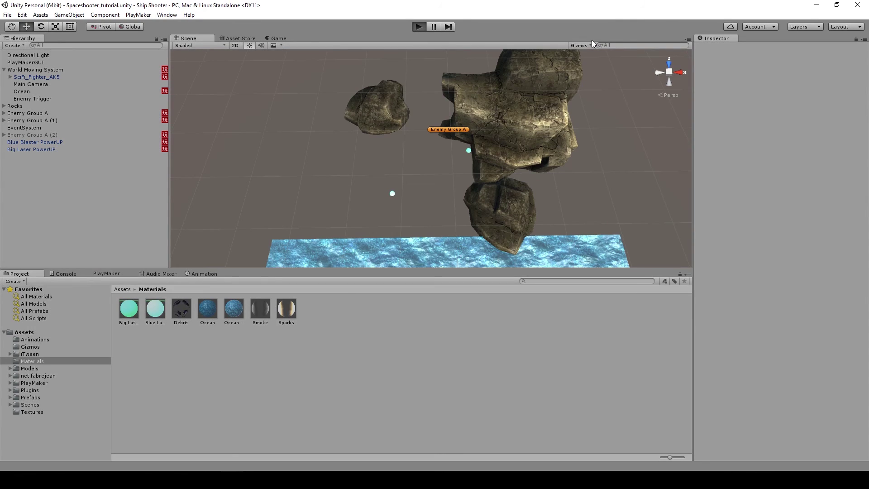
{"action": "key", "text": "Down"}
{"action": "key", "text": "Right"}
{"action": "key", "text": "Left"}
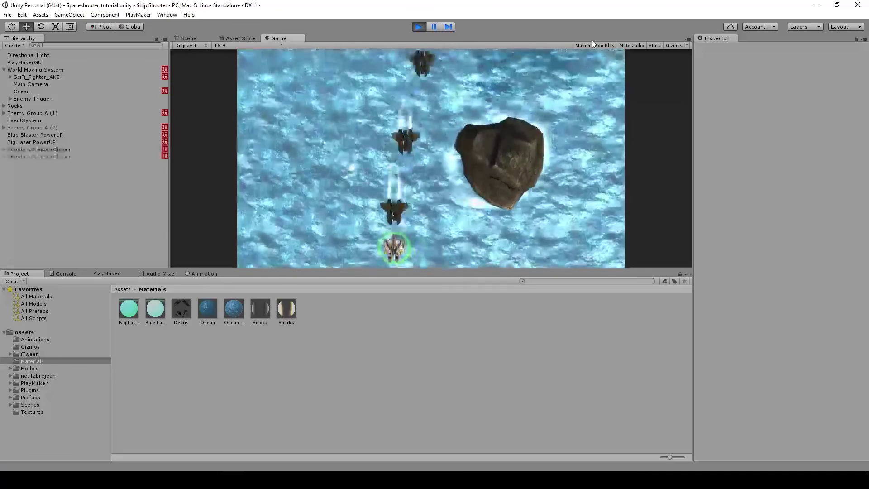
{"action": "key", "text": "space"}
{"action": "key", "text": "space"}
{"action": "key", "text": "space"}
{"action": "key", "text": "space"}
{"action": "key", "text": "Left"}
{"action": "key", "text": "Right"}
{"action": "key", "text": "space"}
{"action": "key", "text": "space"}
{"action": "key", "text": "space"}
{"action": "key", "text": "space"}
{"action": "key", "text": "space"}
{"action": "key", "text": "space"}
{"action": "key", "text": "space"}
{"action": "key", "text": "Left"}
{"action": "key", "text": "Right"}
{"action": "key", "text": "space"}
{"action": "key", "text": "space"}
{"action": "key", "text": "space"}
{"action": "key", "text": "space"}
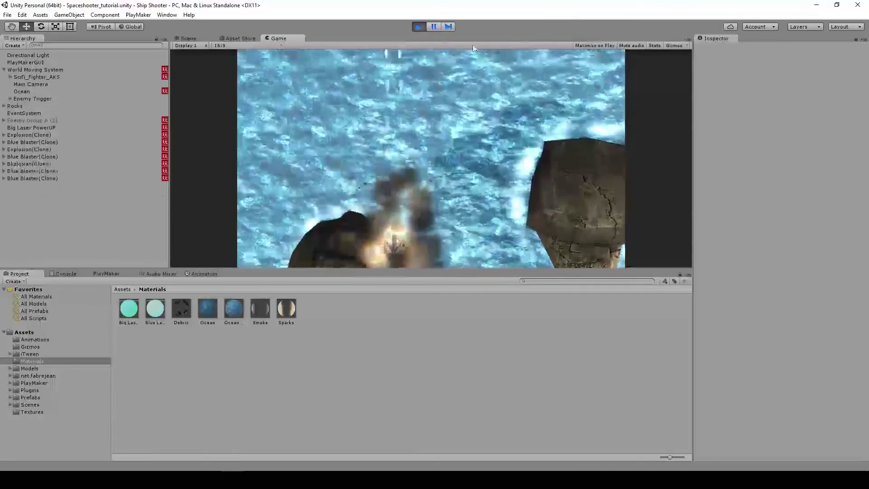
{"action": "left_click", "coordinate": [418, 26]}
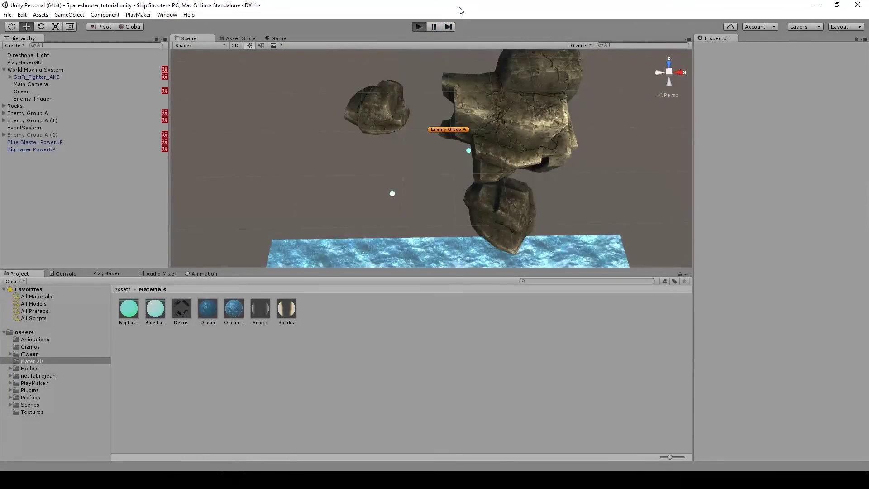
Play the level again, collecting the Big Laser power-up and shooting the enemy groups with the new weapon
{"action": "key", "text": "ctrl+p"}
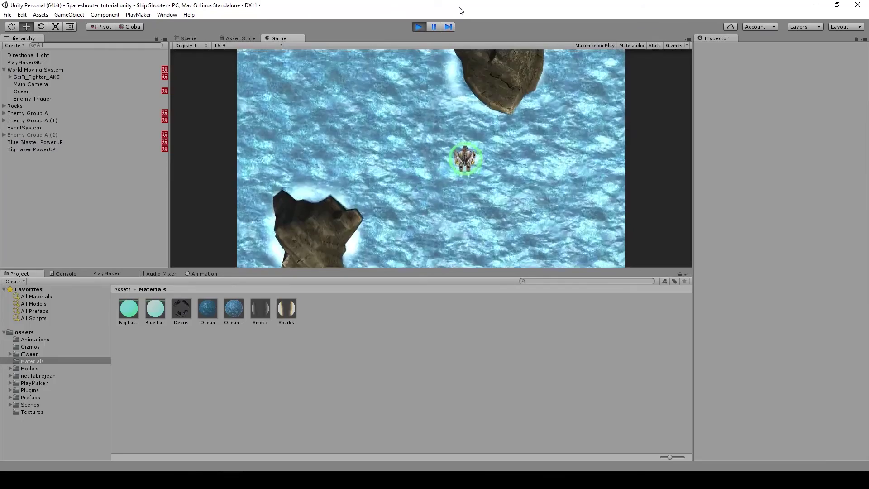
{"action": "key", "text": "Up"}
{"action": "key", "text": "Right"}
{"action": "key", "text": "Left"}
{"action": "key", "text": "Right"}
{"action": "key", "text": "space"}
{"action": "key", "text": "space"}
{"action": "key", "text": "space"}
{"action": "key", "text": "space"}
{"action": "key", "text": "space"}
{"action": "key", "text": "Down"}
{"action": "key", "text": "Left"}
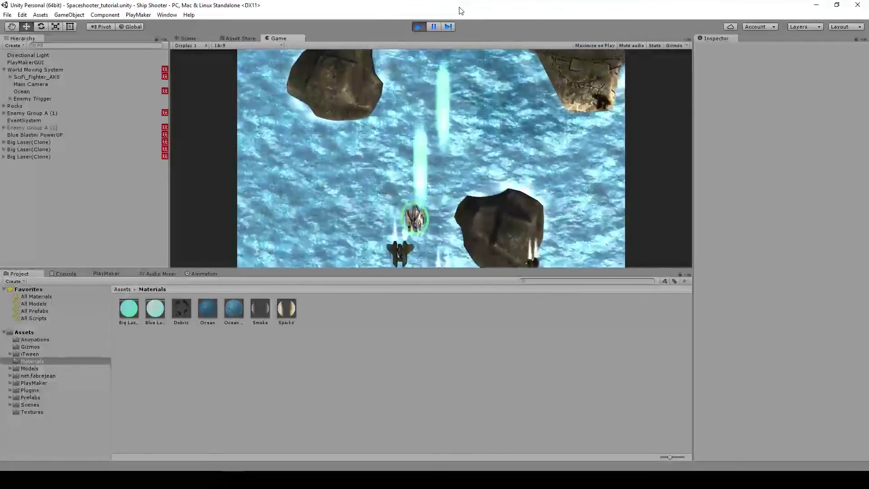
{"action": "key", "text": "Down"}
{"action": "key", "text": "Left"}
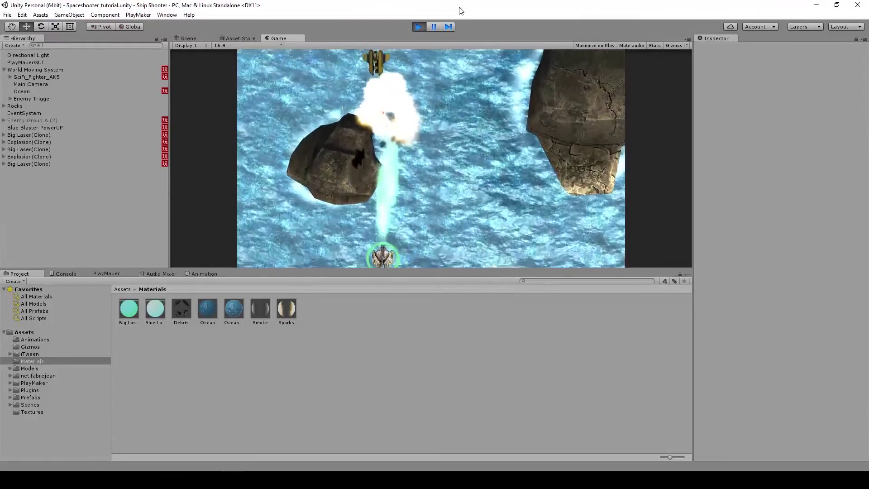
{"action": "key", "text": "Left"}
{"action": "key", "text": "Up"}
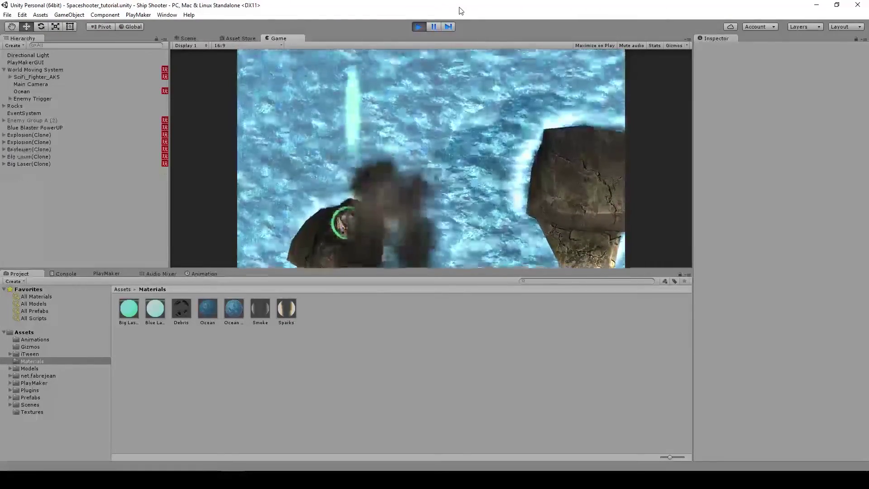
{"action": "key", "text": "Right"}
{"action": "key", "text": "Right"}
{"action": "key", "text": "space"}
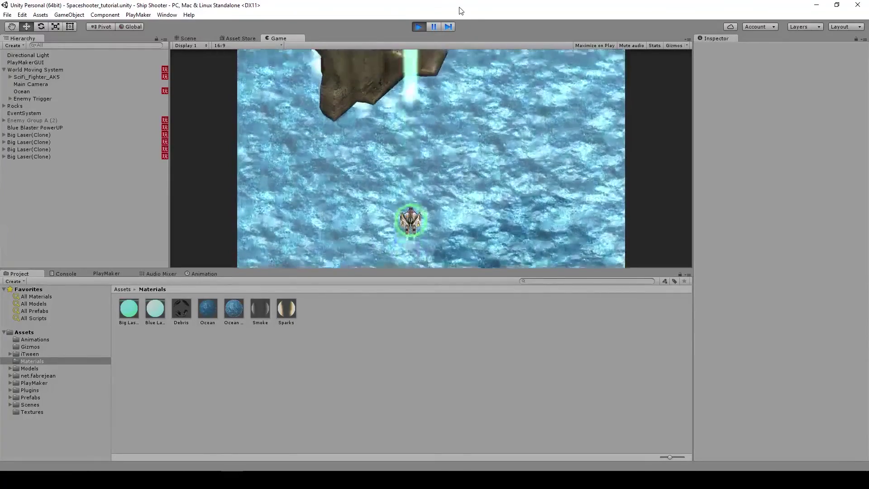